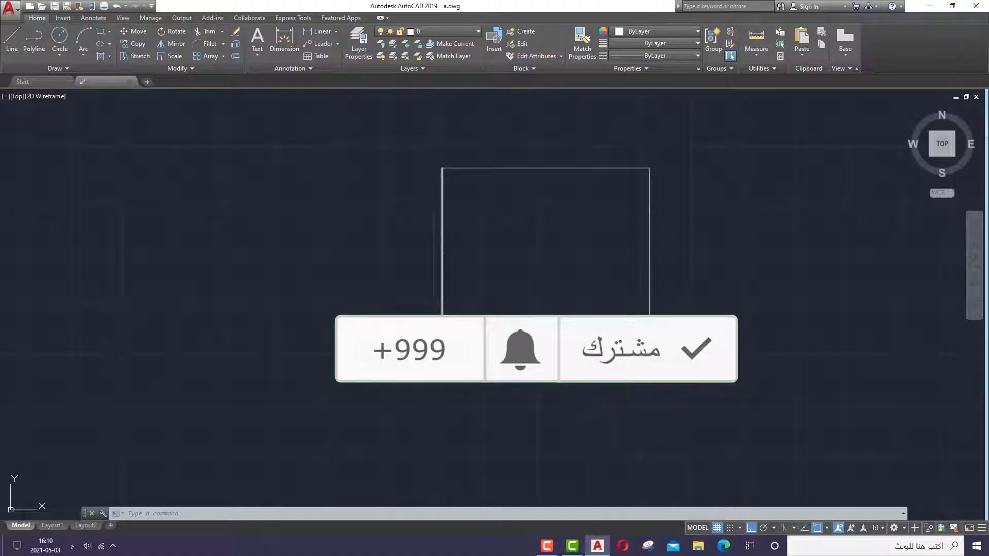
# Draw a vertical centre line from the square's bottom-edge midpoint to its top-edge midpoint
pyautogui.press('Return')
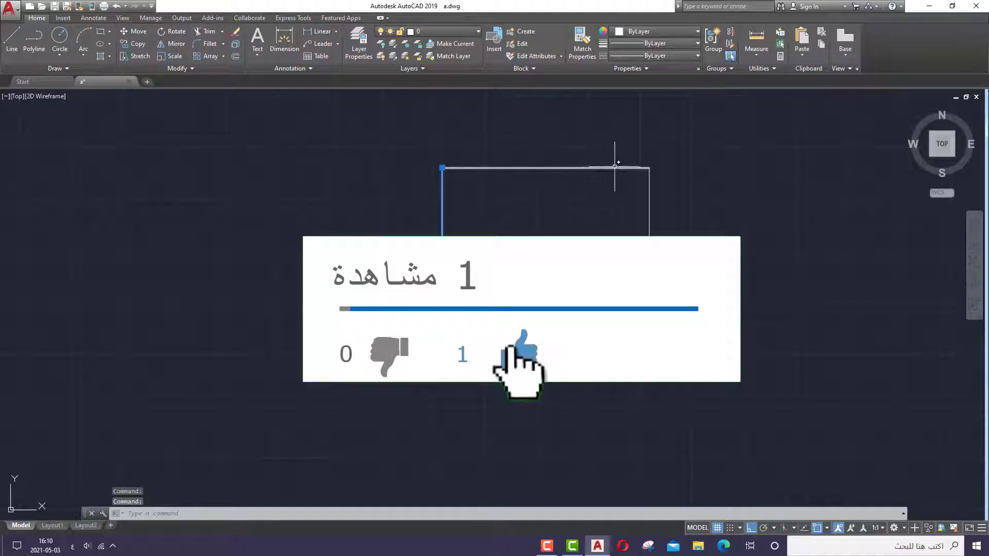
pyautogui.click(12, 38)
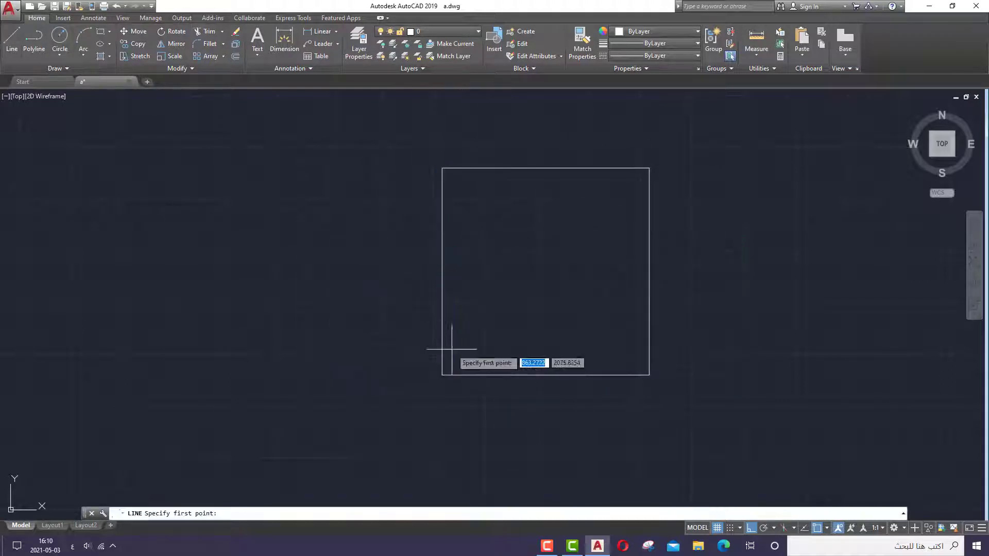
pyautogui.click(545, 375)
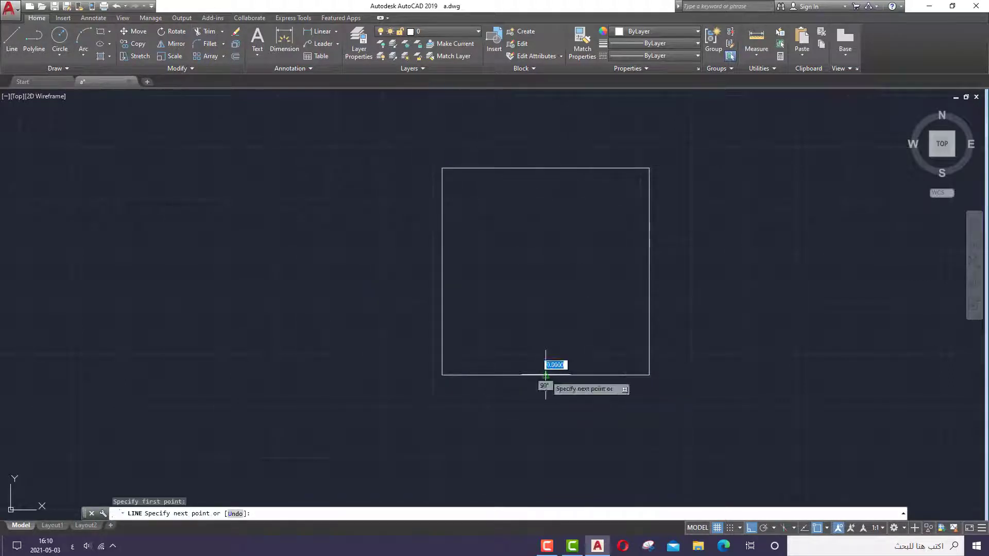
pyautogui.click(545, 168)
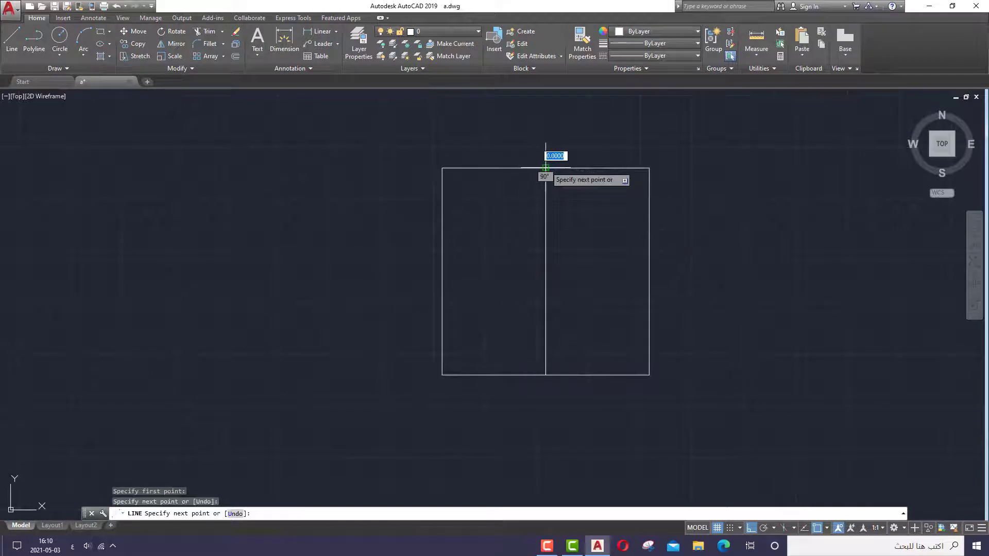
pyautogui.rightClick(552, 169)
pyautogui.click(561, 170)
# Draw a horizontal centre line from the left-edge midpoint to the right-edge midpoint
pyautogui.rightClick(368, 203)
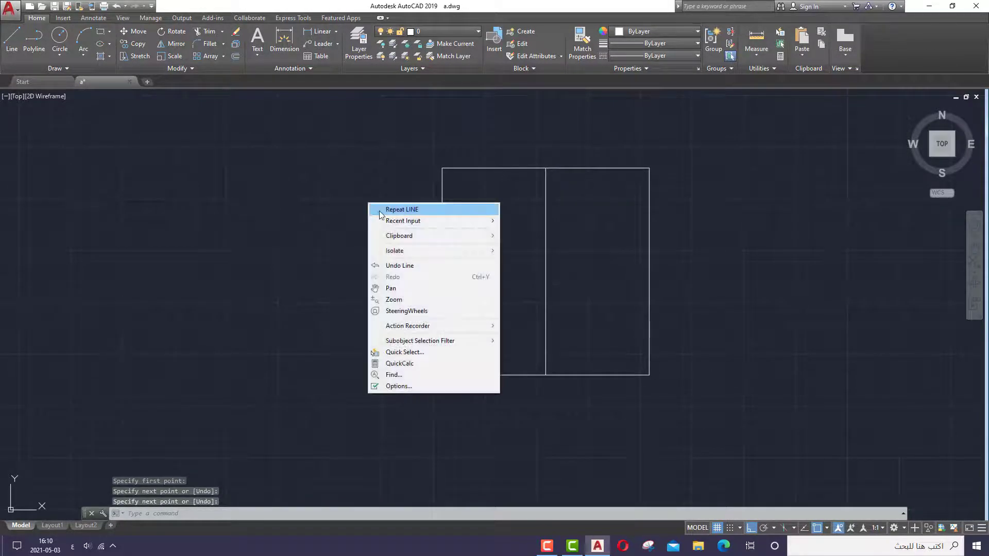
pyautogui.click(401, 209)
pyautogui.click(442, 270)
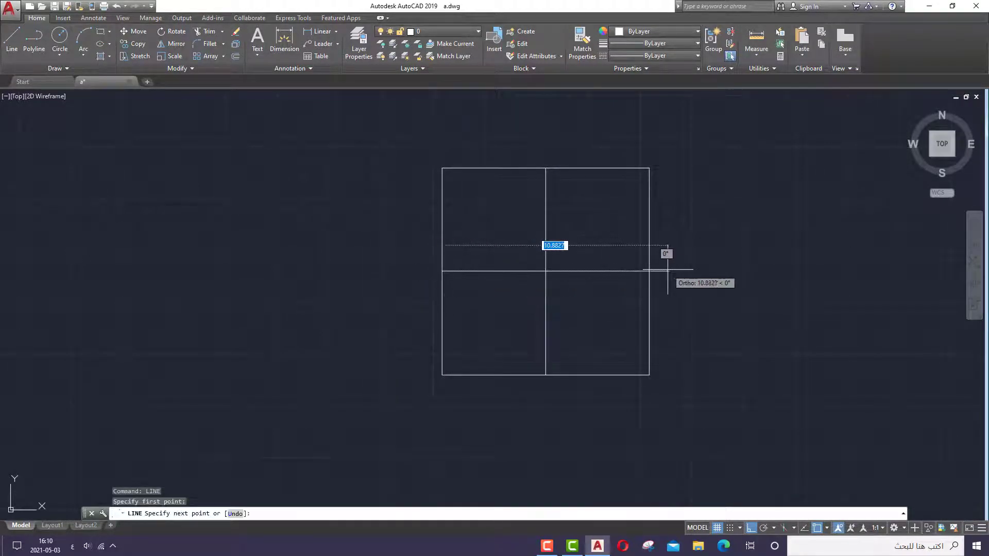
pyautogui.click(649, 272)
pyautogui.rightClick(649, 272)
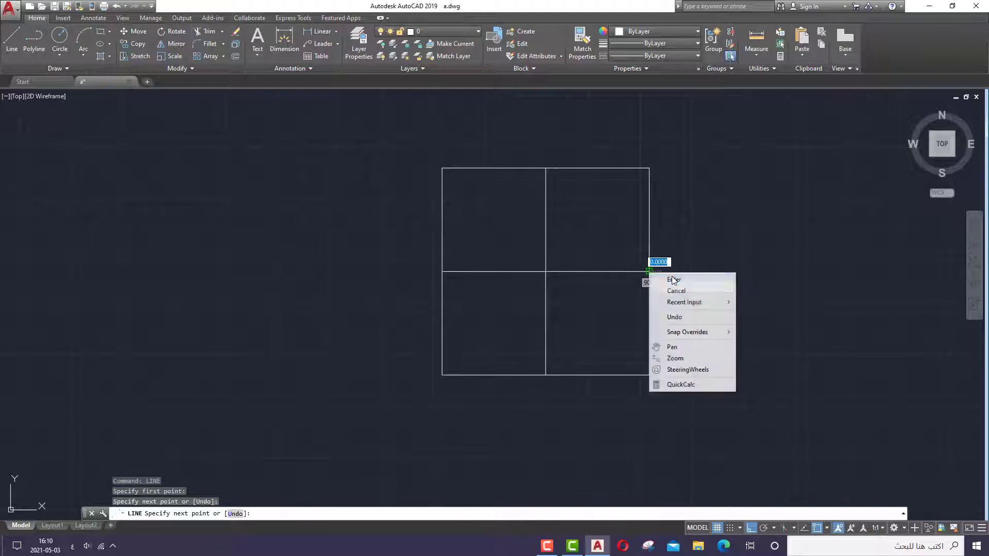
pyautogui.click(665, 278)
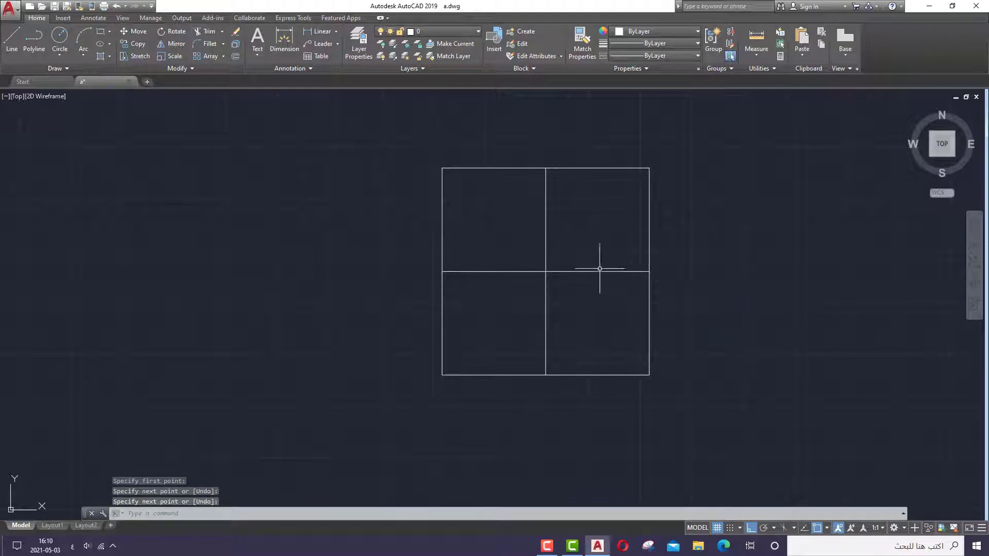
pyautogui.click(510, 168)
# Polar-array the square's edges around its centre into 3 items, 120° apart
pyautogui.click(443, 222)
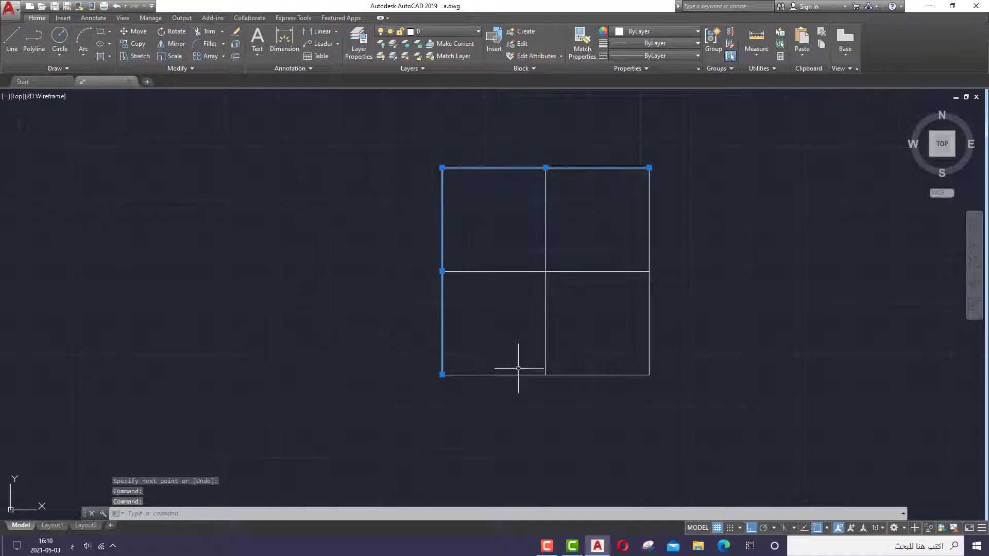
pyautogui.click(524, 375)
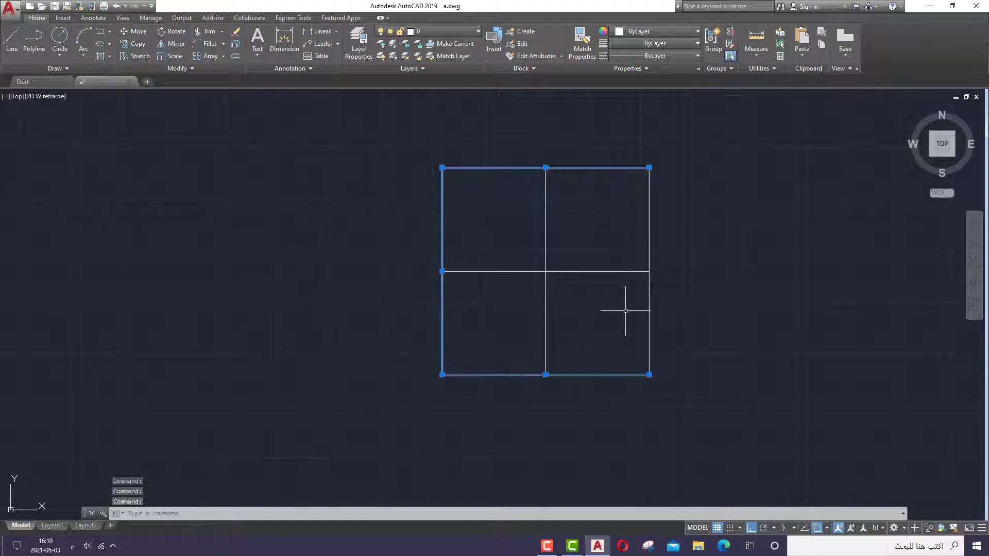
pyautogui.rightClick(600, 223)
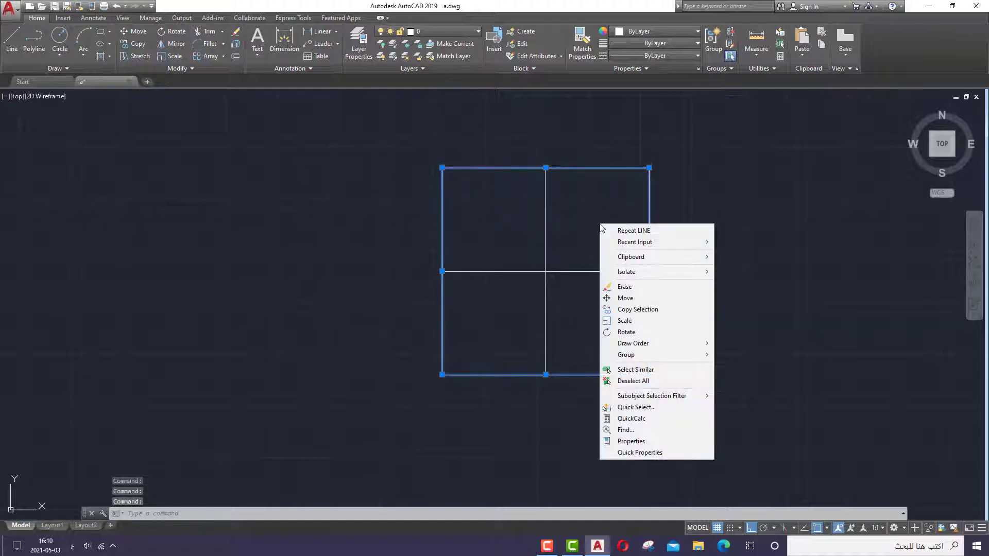
pyautogui.click(223, 56)
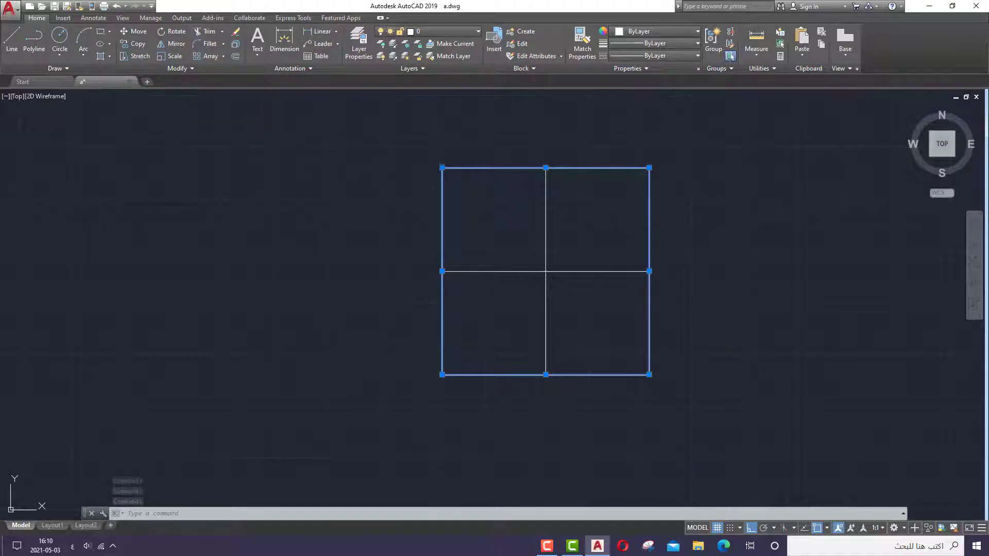
pyautogui.click(546, 271)
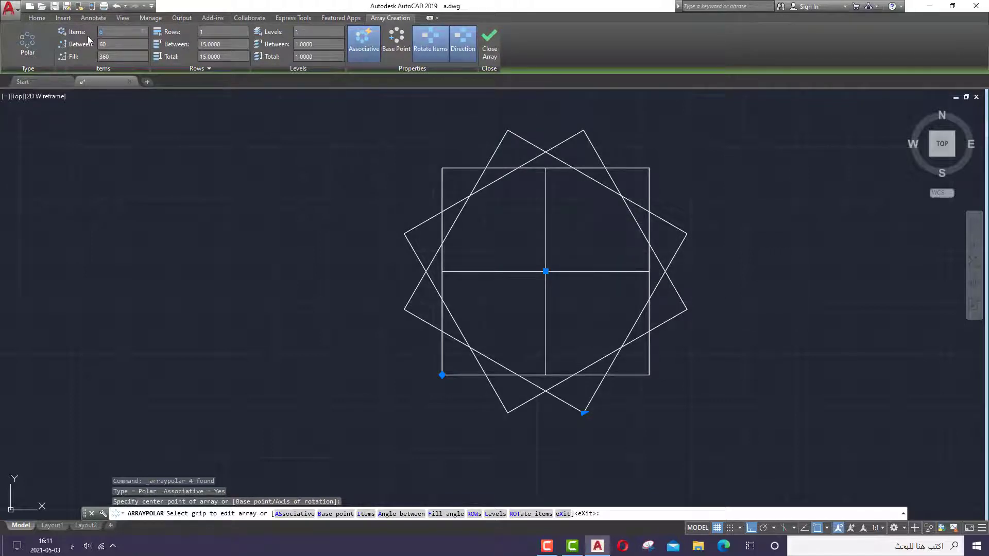
pyautogui.write('3')
pyautogui.press('Return')
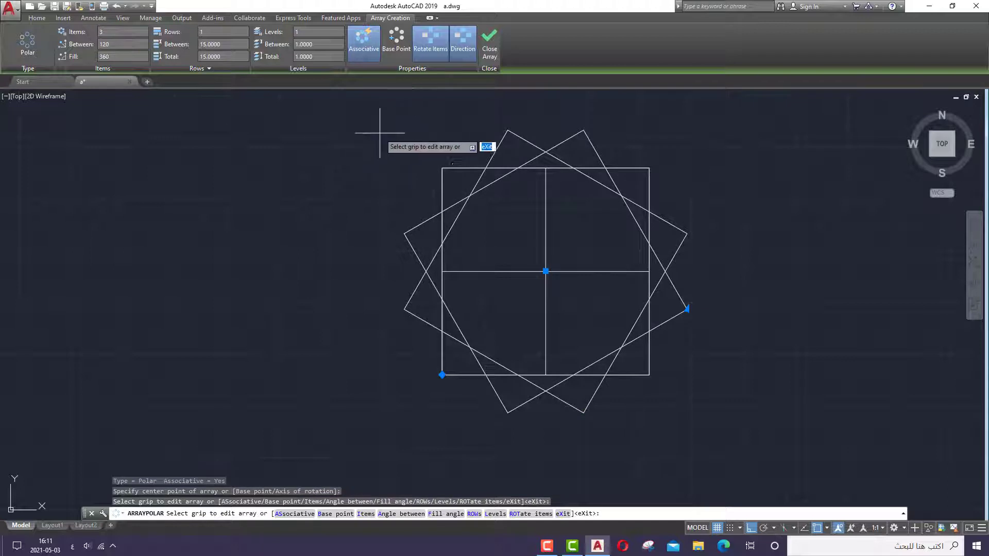
pyautogui.click(489, 40)
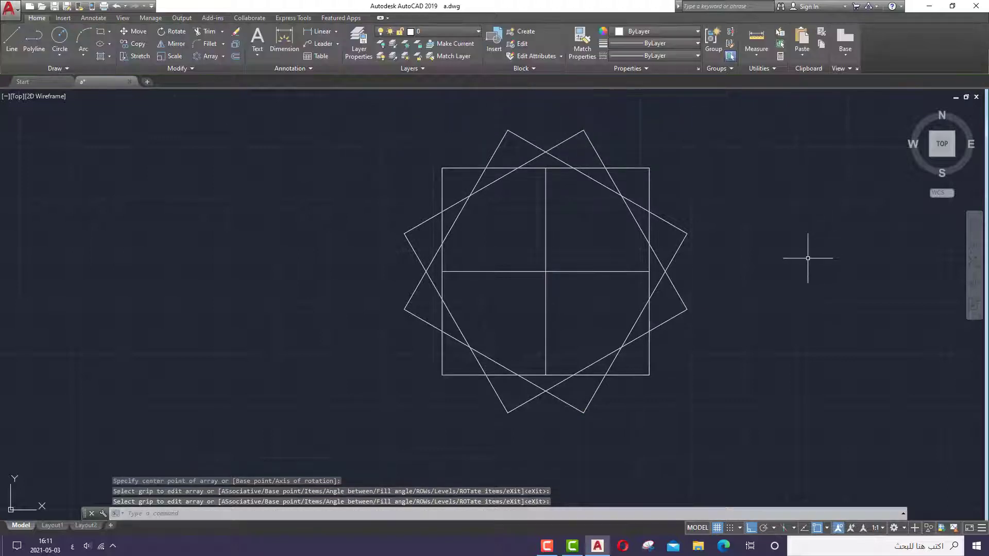
# Cancel the stray Circle and Fillet commands, then explode the whole star array into lines
pyautogui.click(65, 40)
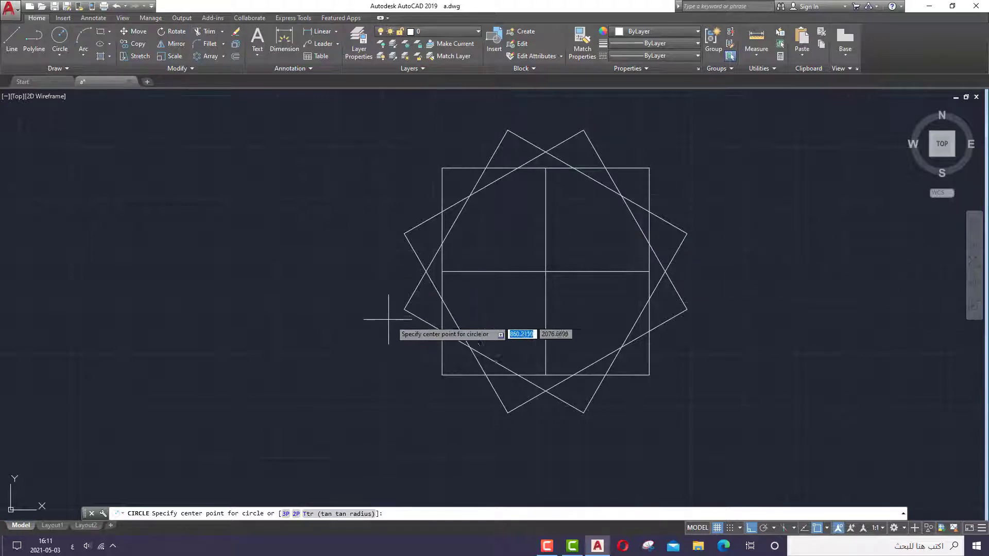
pyautogui.scroll(-2, 397, 318)
pyautogui.click(196, 46)
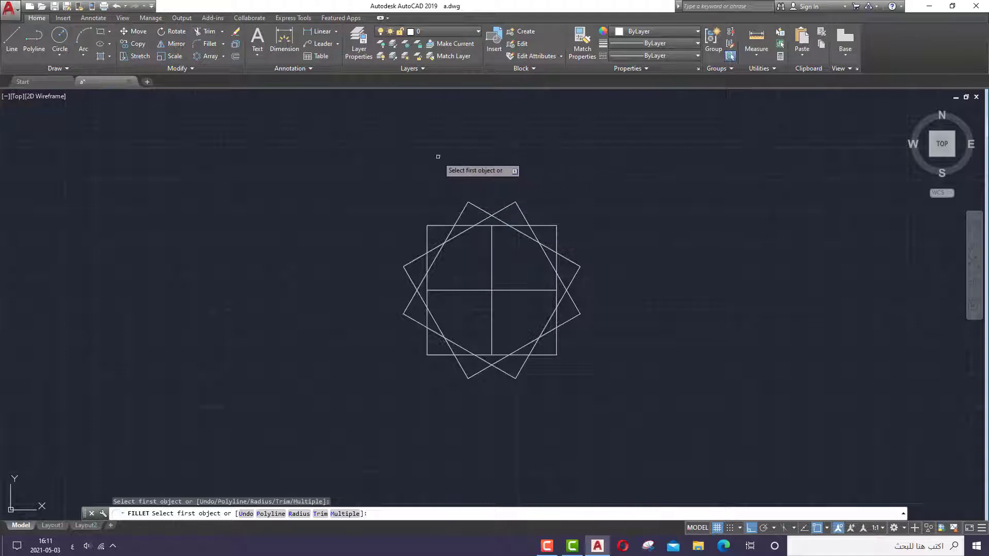
pyautogui.rightClick(284, 257)
pyautogui.click(307, 263)
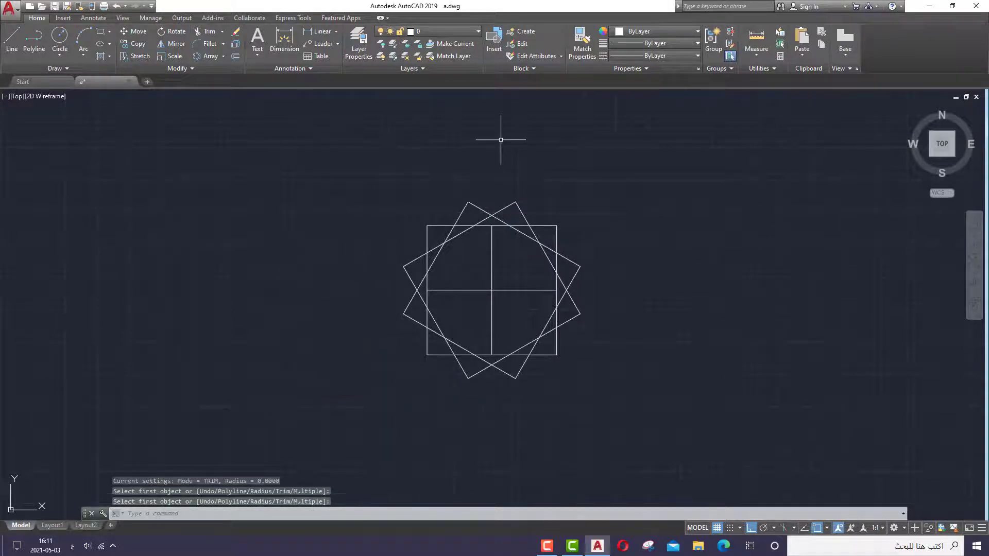
pyautogui.moveTo(502, 138)
pyautogui.mouseDown()
pyautogui.moveTo(287, 325)
pyautogui.moveTo(674, 267)
pyautogui.mouseUp()
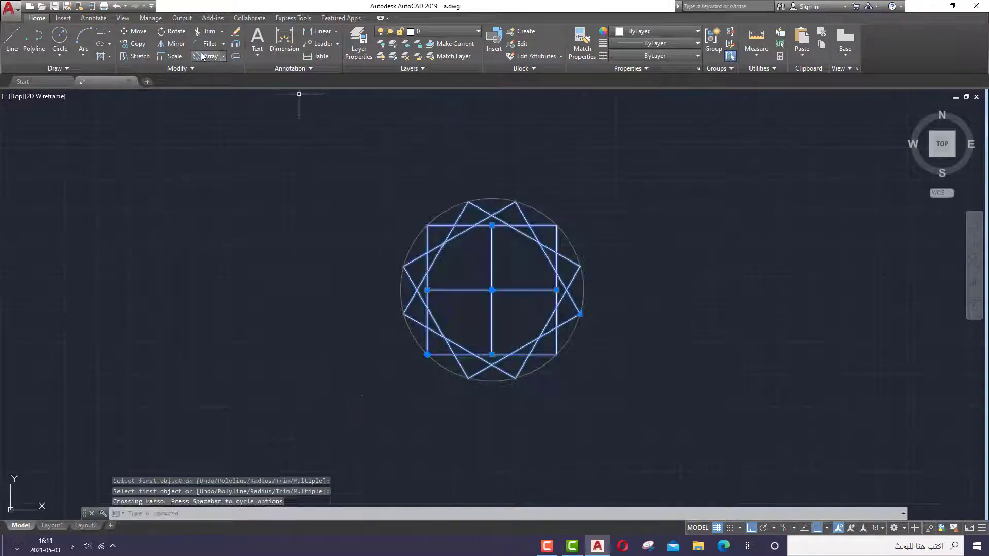
pyautogui.click(232, 48)
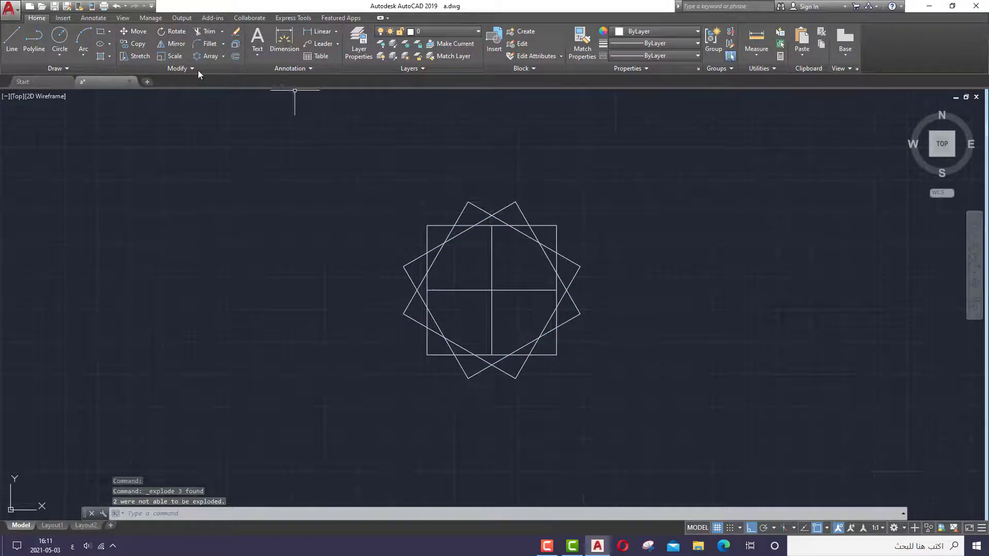
# Fillet two pairs of star edges into sharp top and bottom points
pyautogui.click(205, 44)
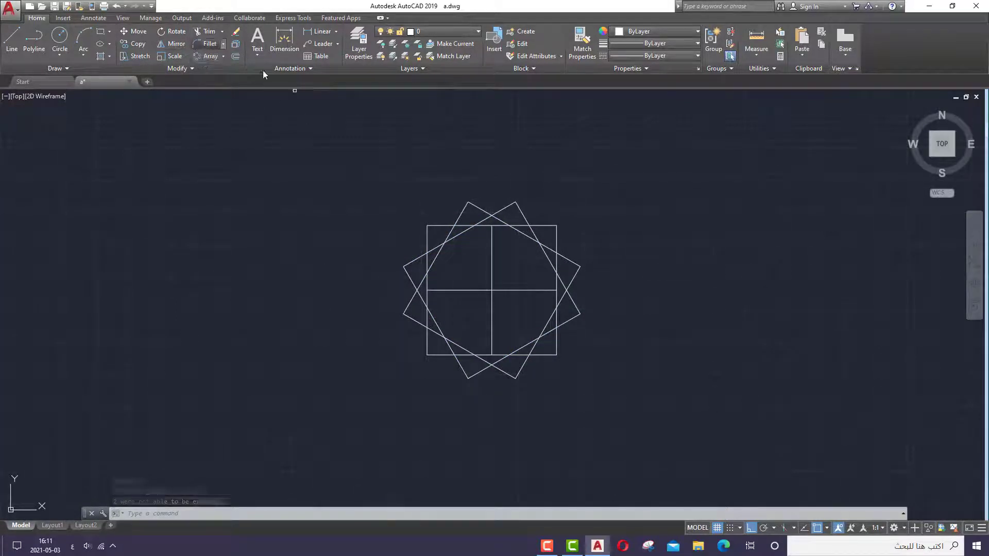
pyautogui.click(536, 228)
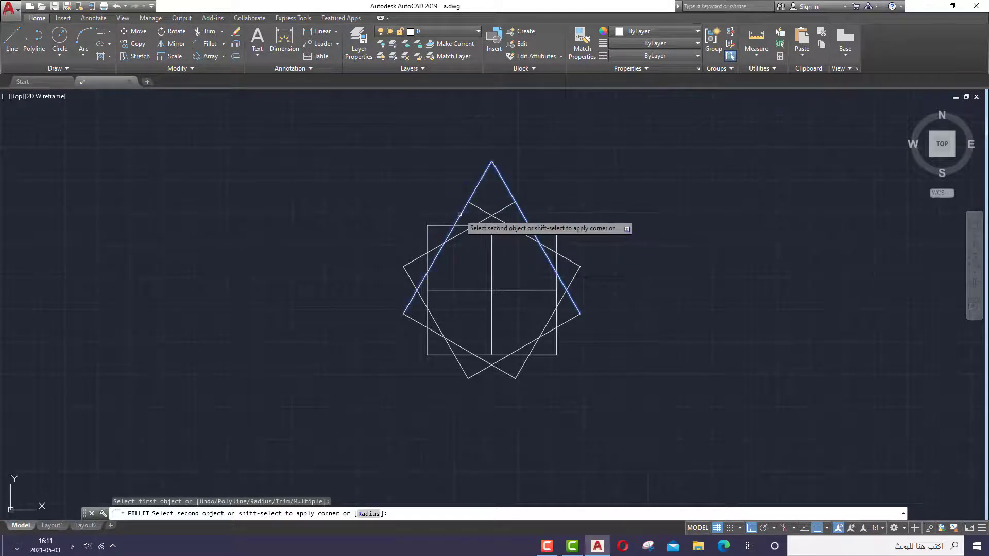
pyautogui.click(474, 223)
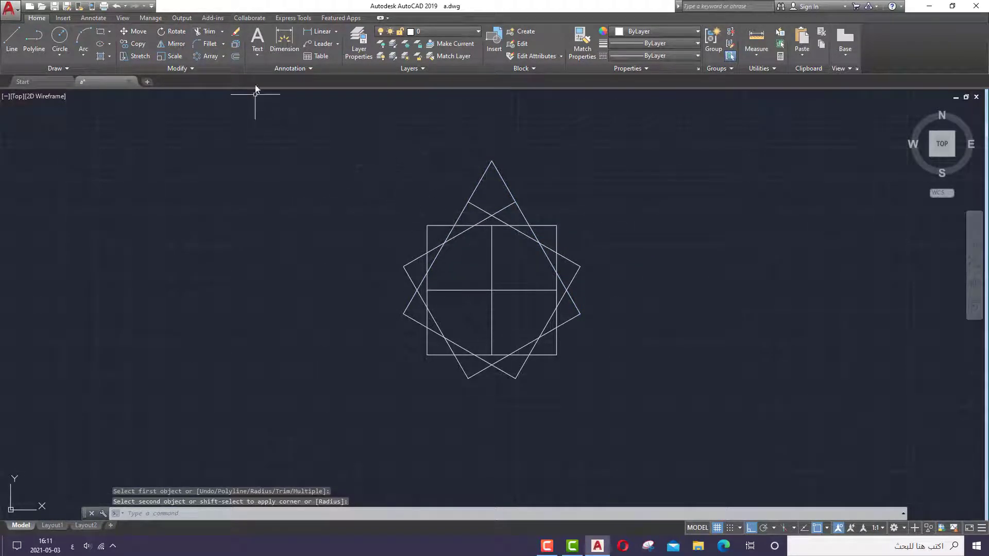
pyautogui.click(212, 46)
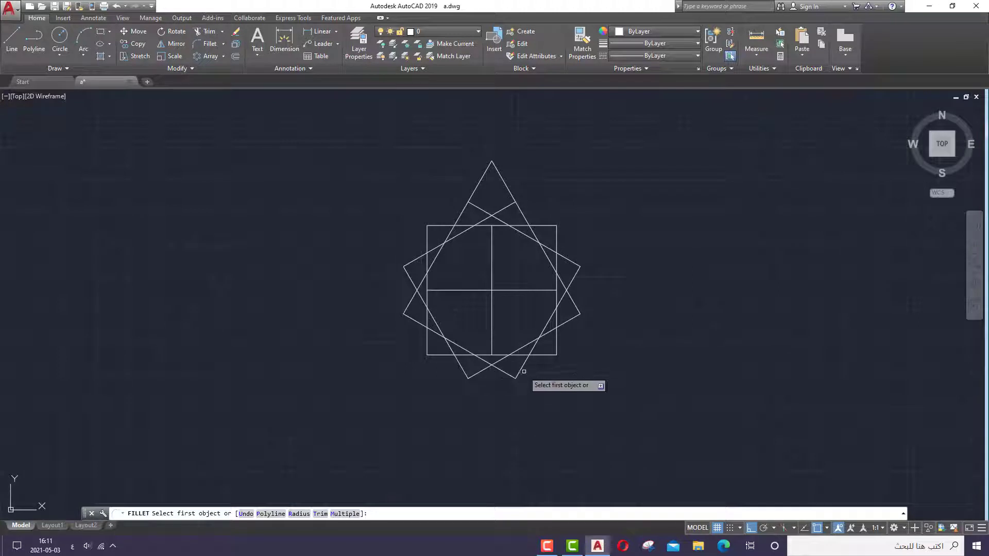
pyautogui.click(522, 367)
pyautogui.click(463, 369)
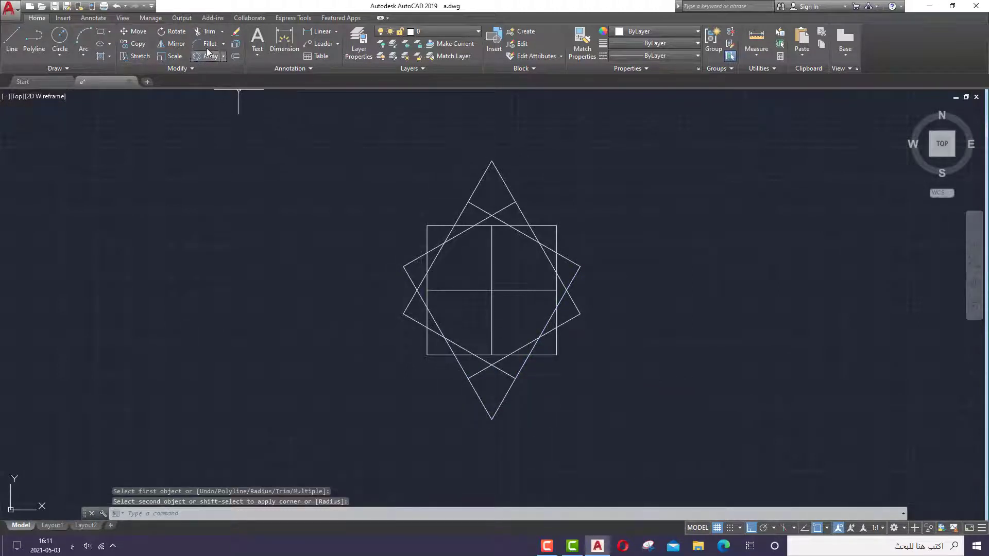
# Draw a large circle centred on a star-square intersection over the star's right side
pyautogui.click(60, 35)
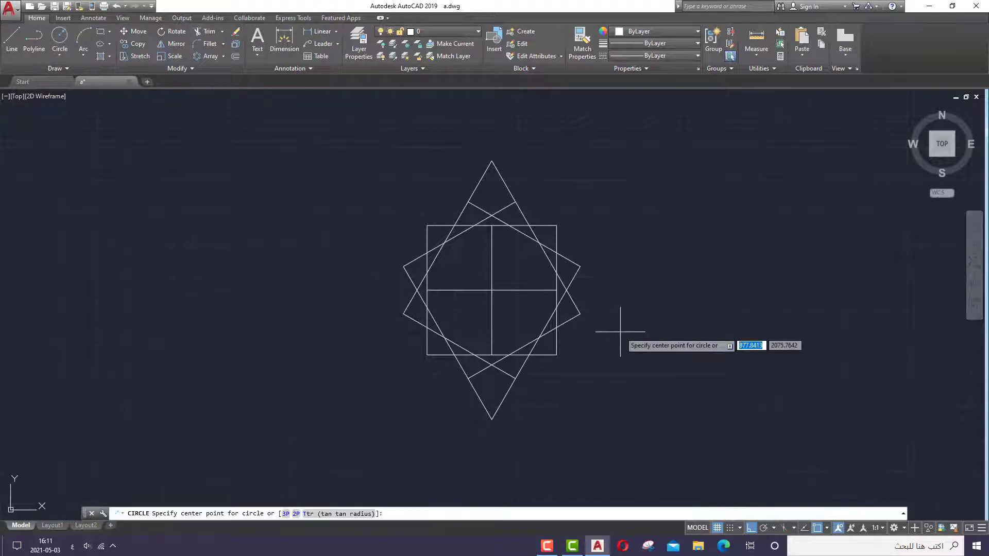
pyautogui.click(557, 272)
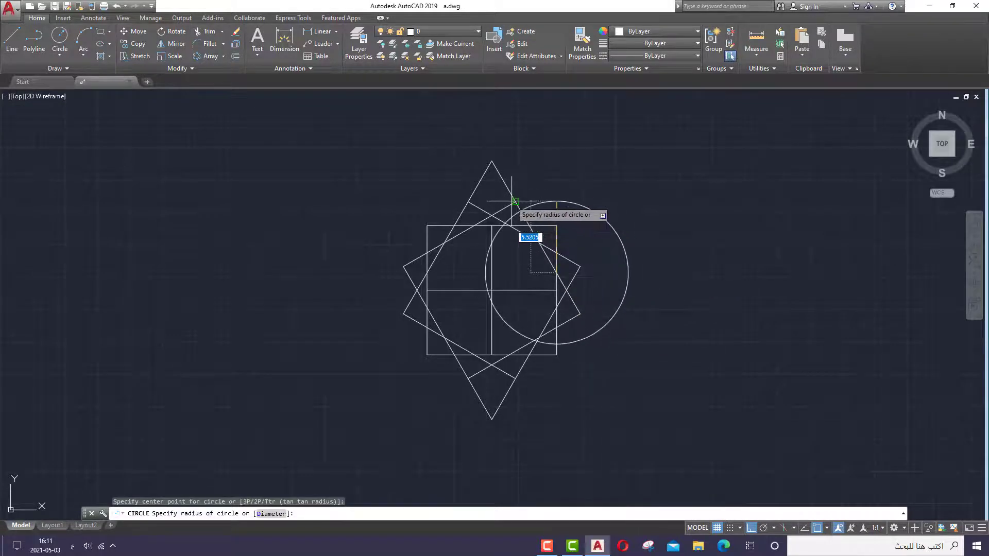
pyautogui.click(516, 203)
pyautogui.rightClick(516, 202)
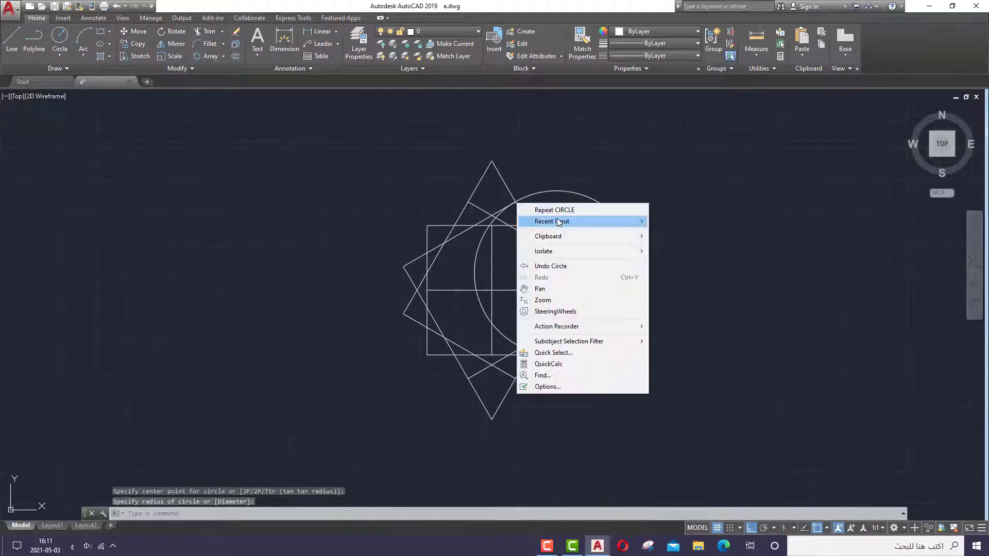
pyautogui.click(707, 208)
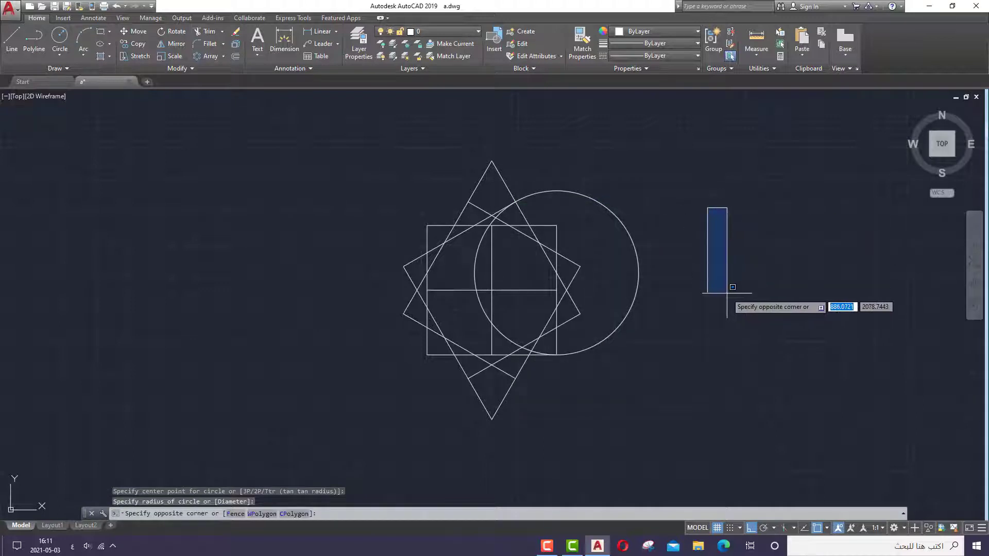
pyautogui.click(727, 293)
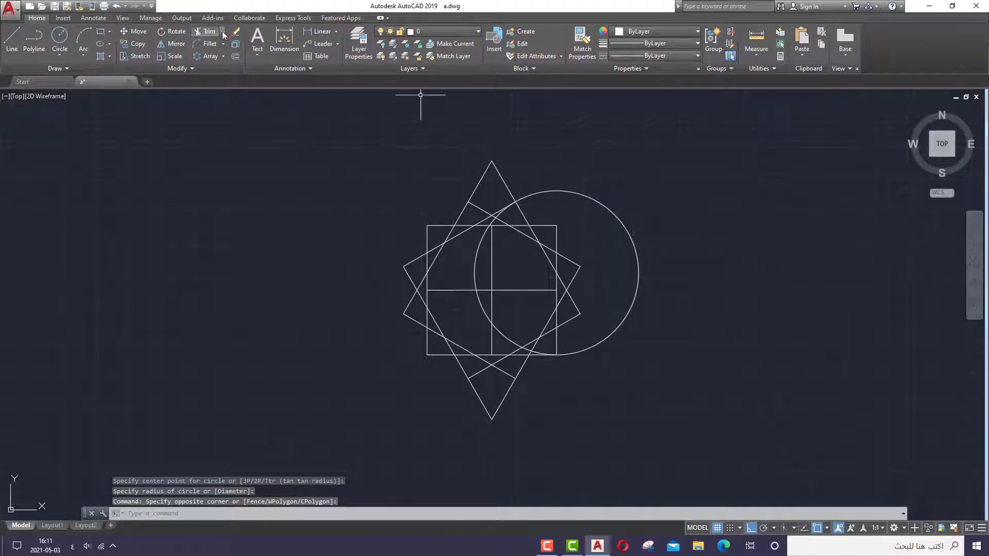
# Extend the square's right edge up to the circle boundary
pyautogui.click(222, 69)
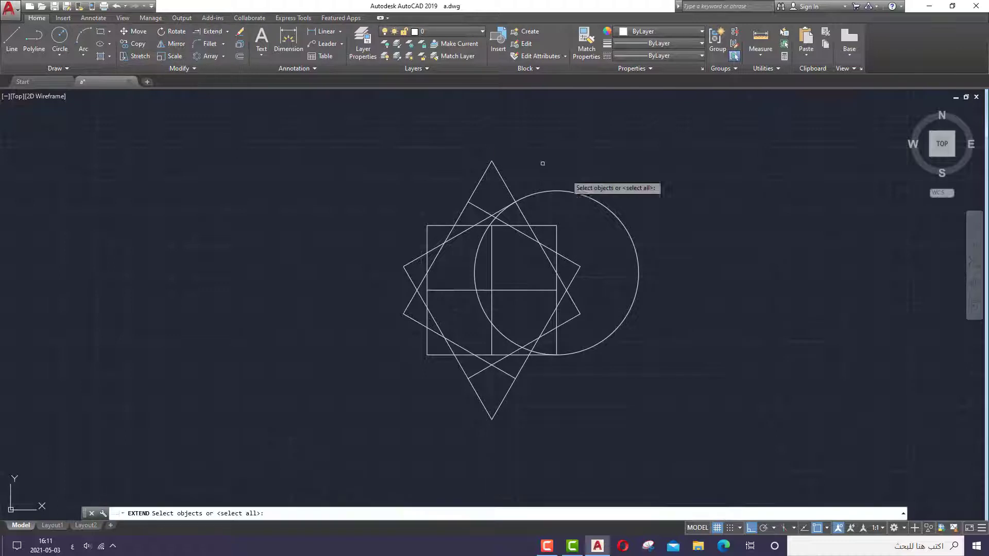
pyautogui.click(567, 189)
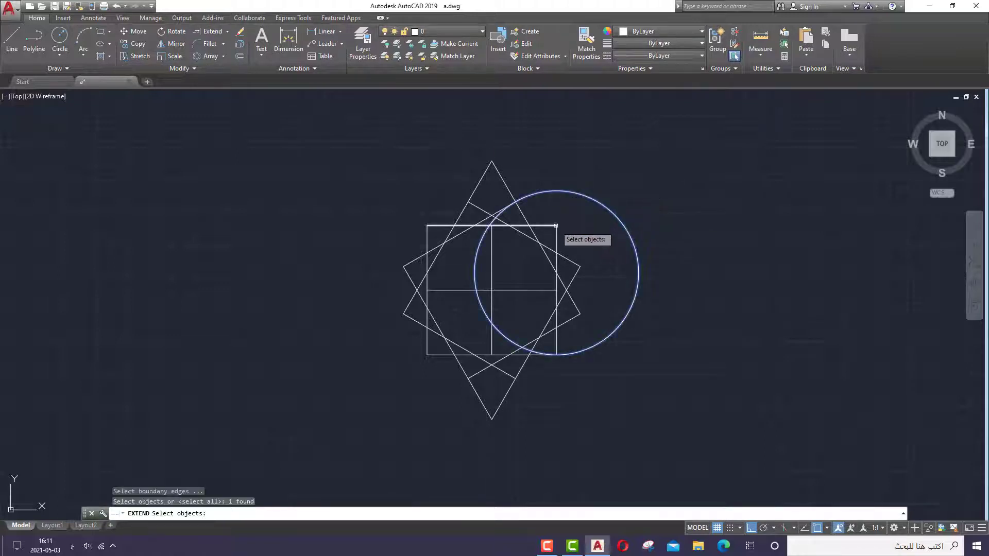
pyautogui.click(555, 236)
pyautogui.press('Return')
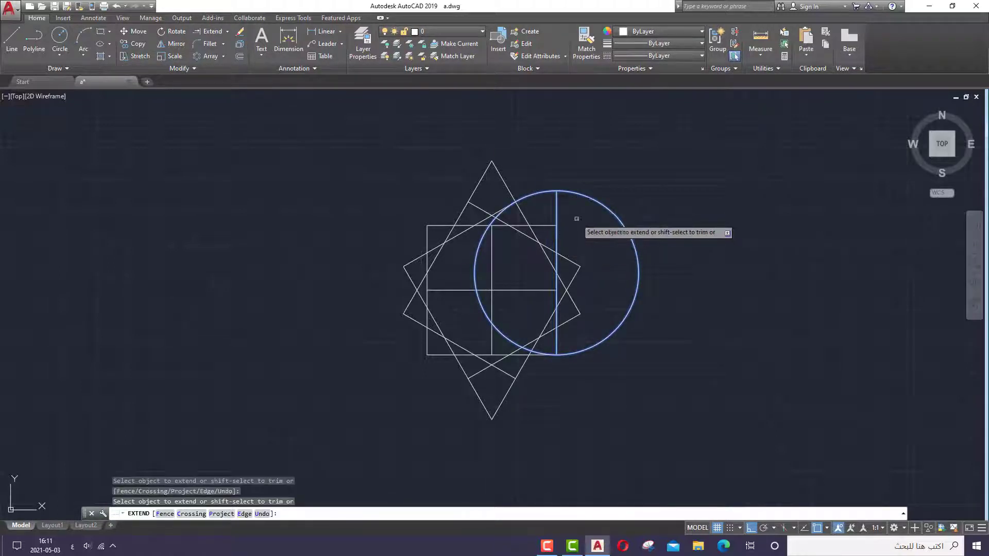
pyautogui.rightClick(591, 171)
pyautogui.click(613, 177)
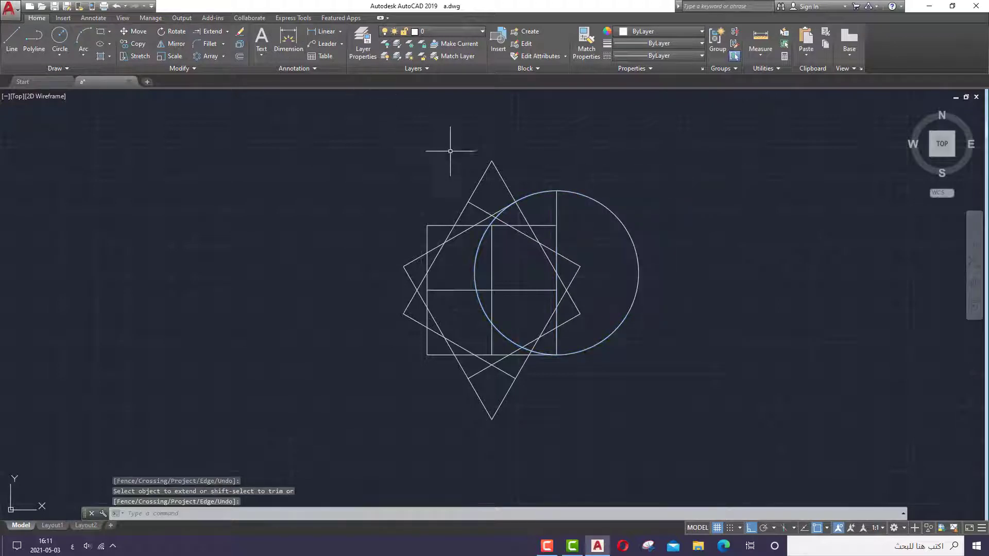
# Draw a horizontal line leftward from the extended edge's top across the star
pyautogui.click(13, 40)
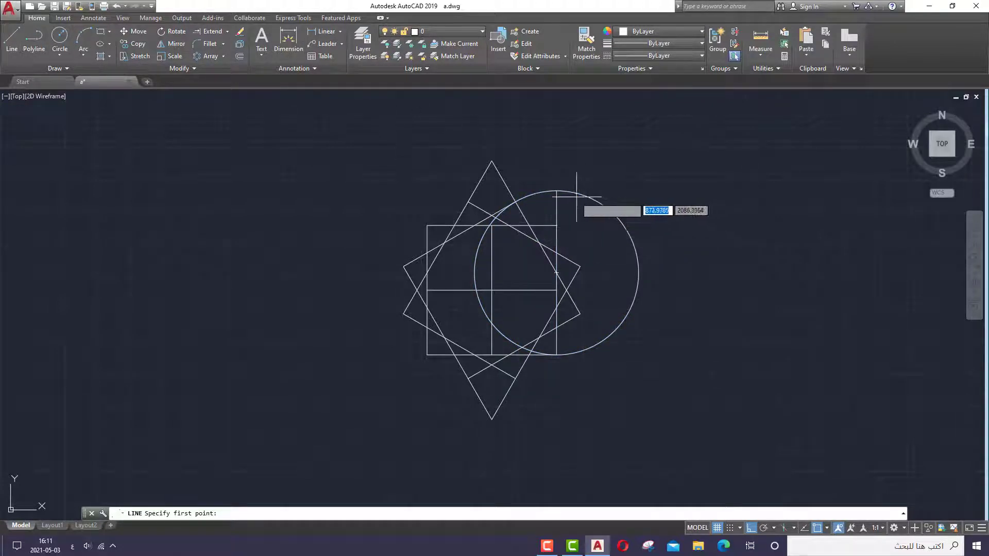
pyautogui.click(556, 190)
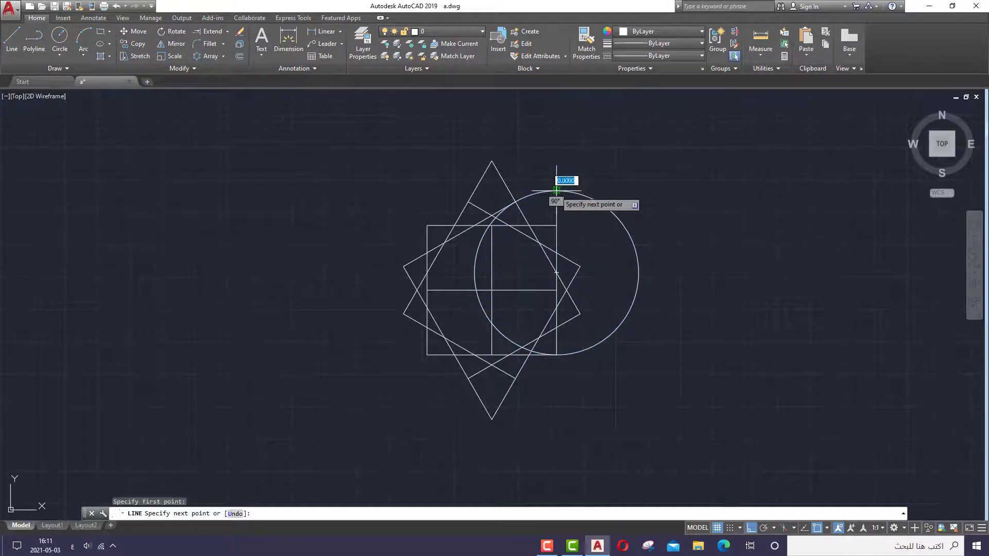
pyautogui.click(424, 204)
pyautogui.rightClick(423, 204)
pyautogui.click(451, 212)
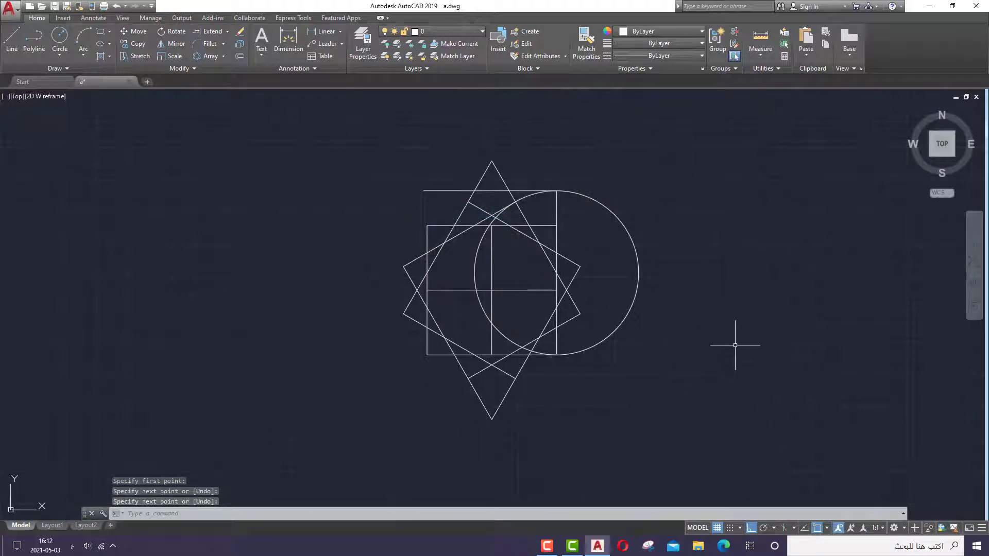
pyautogui.moveTo(573, 134)
pyautogui.mouseDown()
pyautogui.moveTo(362, 299)
pyautogui.moveTo(434, 457)
pyautogui.moveTo(578, 459)
pyautogui.moveTo(725, 438)
pyautogui.moveTo(762, 286)
pyautogui.moveTo(656, 358)
pyautogui.moveTo(294, 298)
pyautogui.moveTo(261, 134)
pyautogui.moveTo(266, 151)
pyautogui.mouseUp()
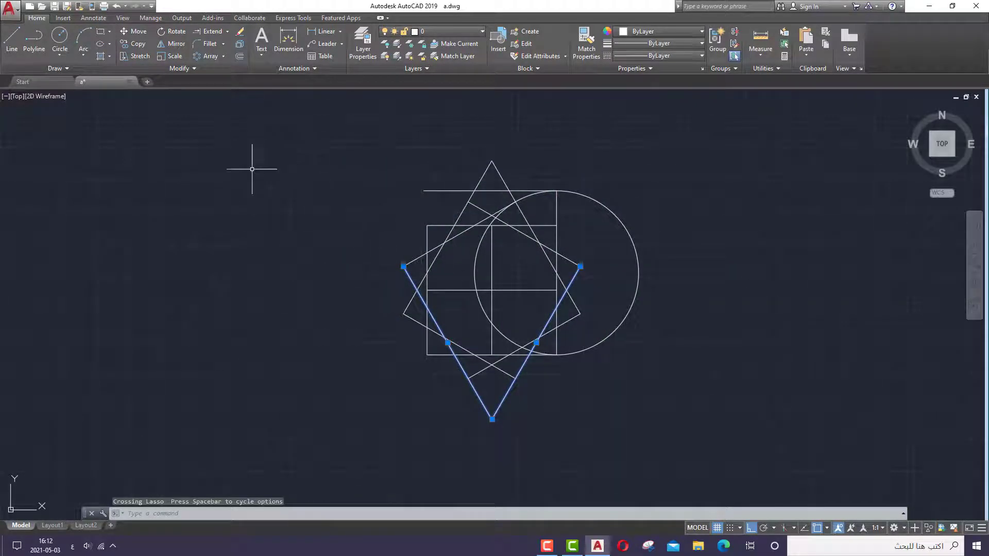
# In green, draw a polyline from the star's bottom point via the extended edge top to the star edge
pyautogui.click(34, 41)
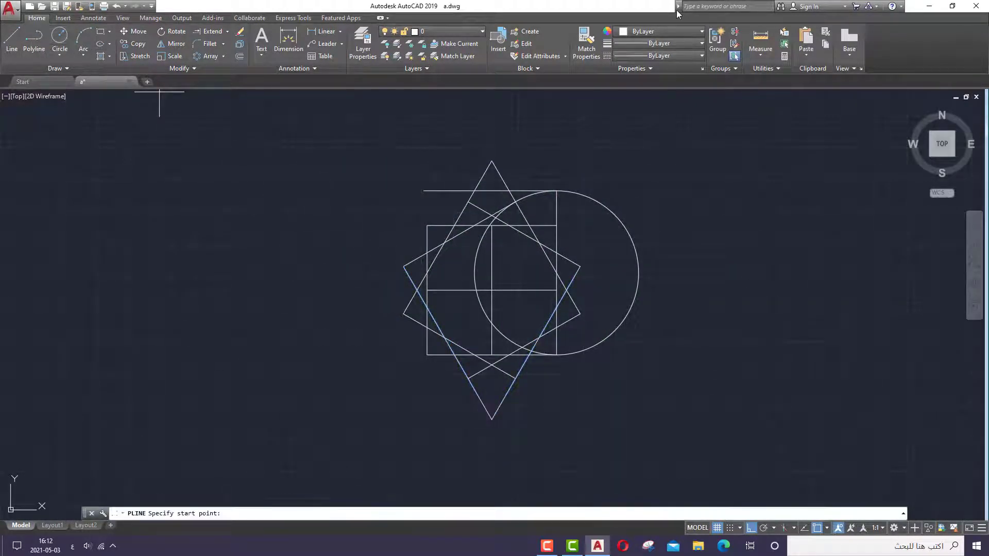
pyautogui.click(676, 30)
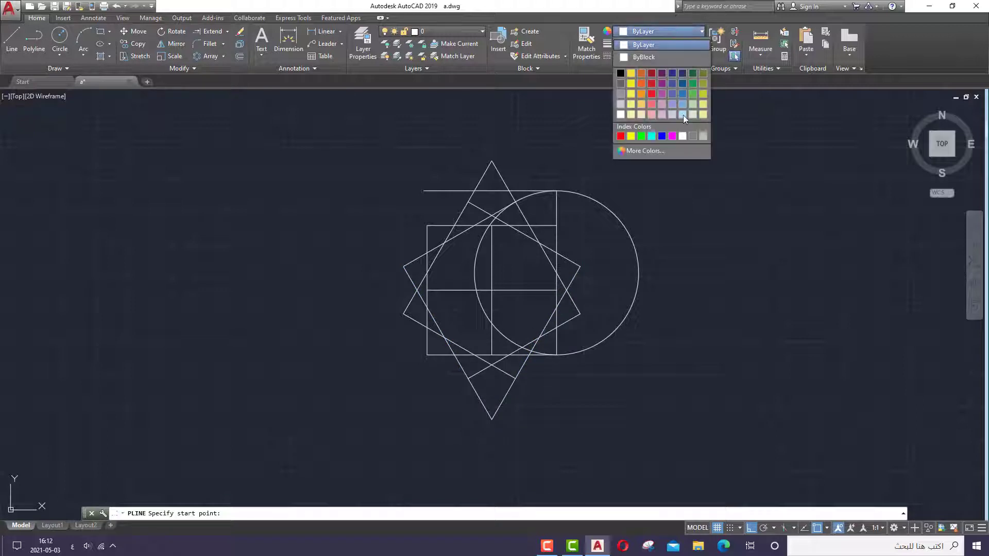
pyautogui.click(642, 136)
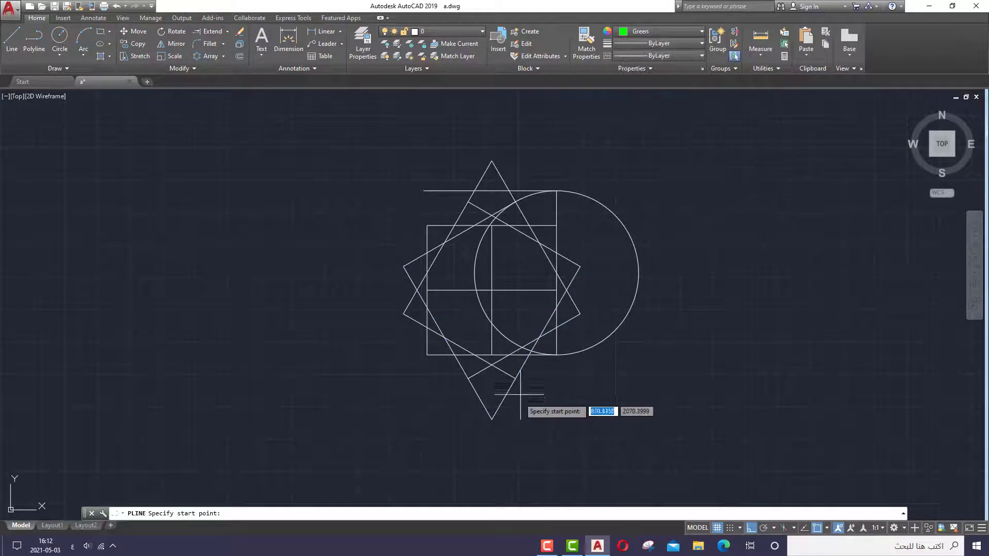
pyautogui.click(492, 418)
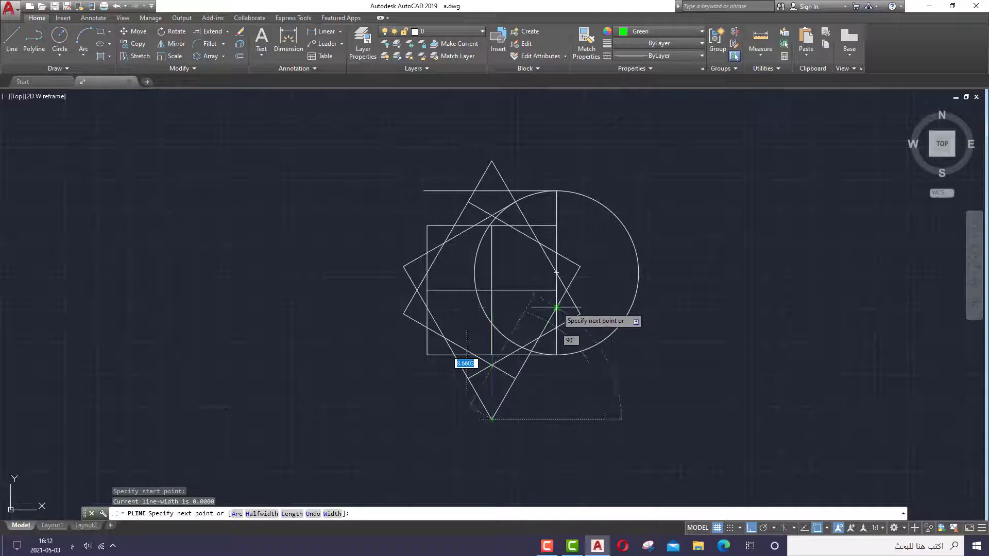
pyautogui.click(750, 530)
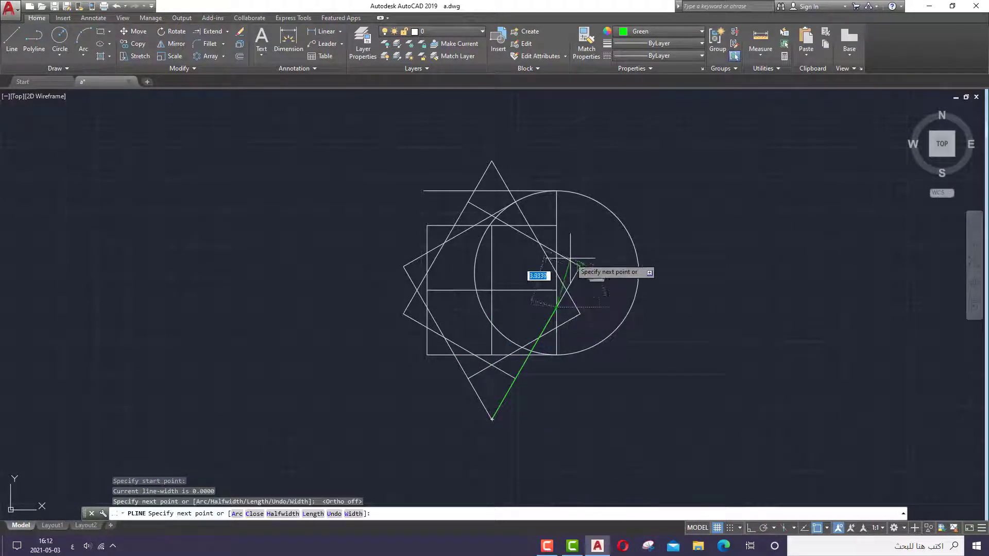
pyautogui.click(557, 191)
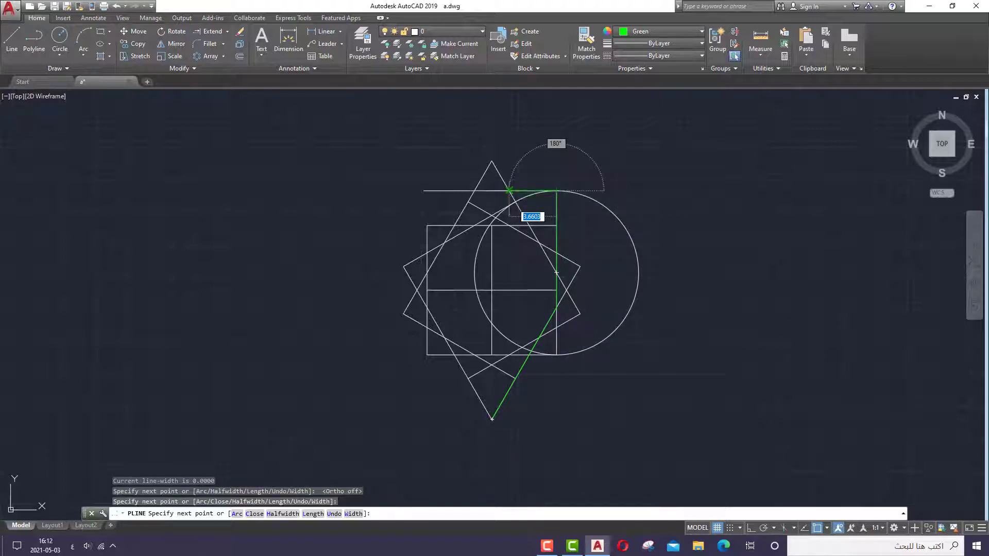
pyautogui.click(509, 191)
pyautogui.rightClick(492, 159)
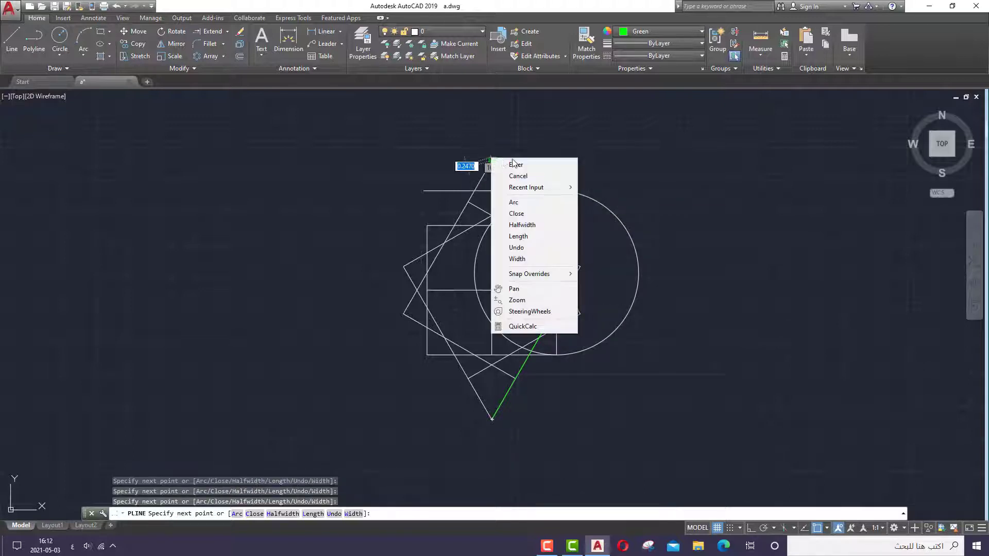
pyautogui.click(524, 167)
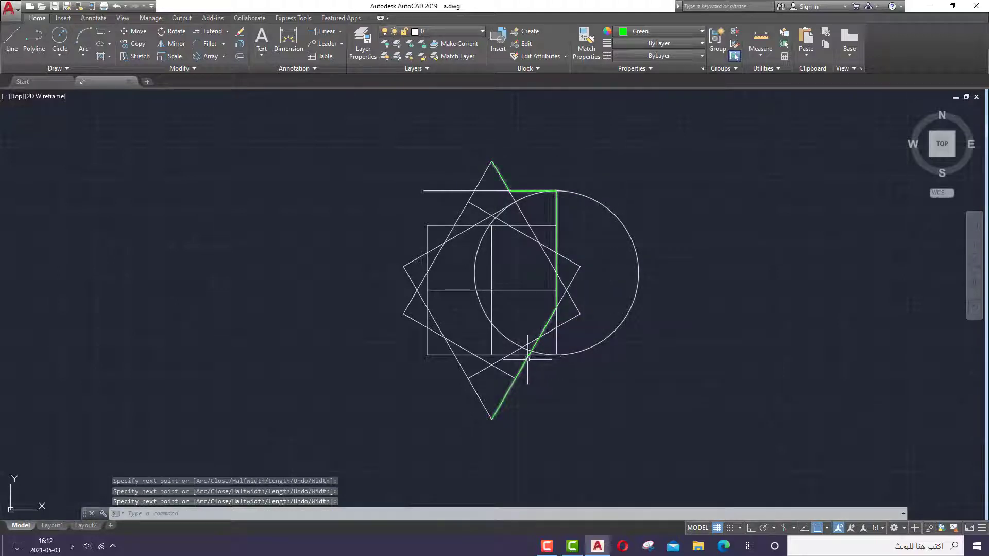
# Move the green polyline from the star's bottom point up to its top point
pyautogui.click(528, 359)
pyautogui.rightClick(364, 316)
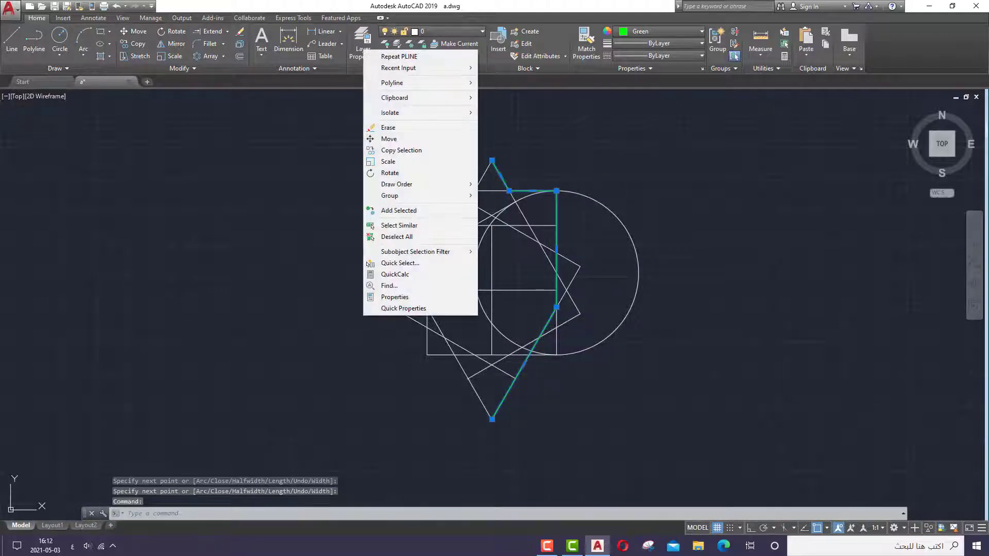
pyautogui.click(384, 143)
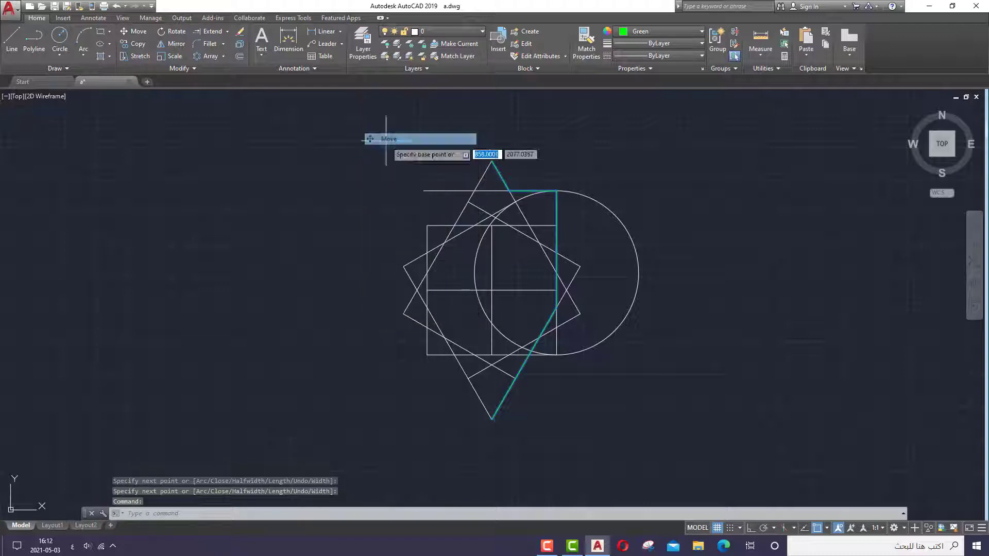
pyautogui.click(492, 419)
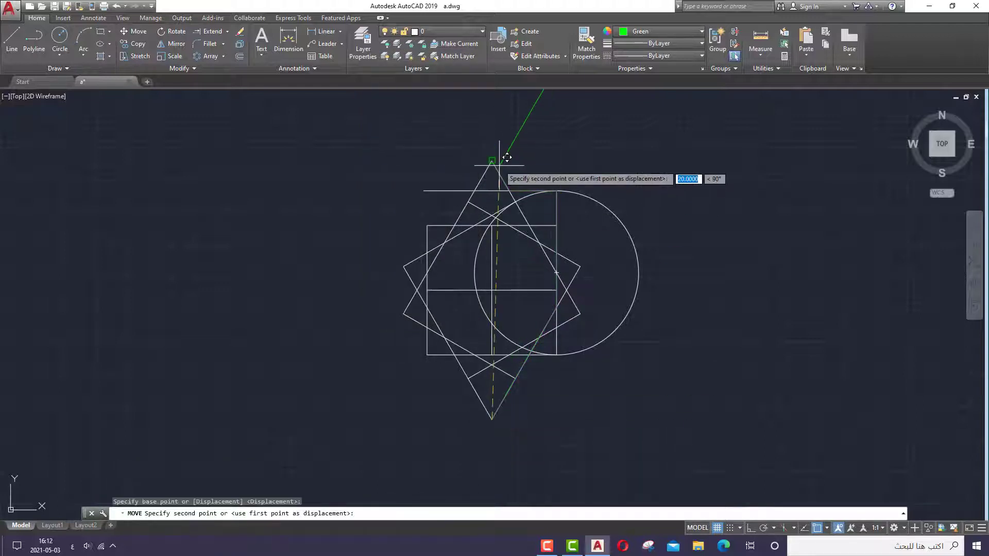
pyautogui.click(492, 161)
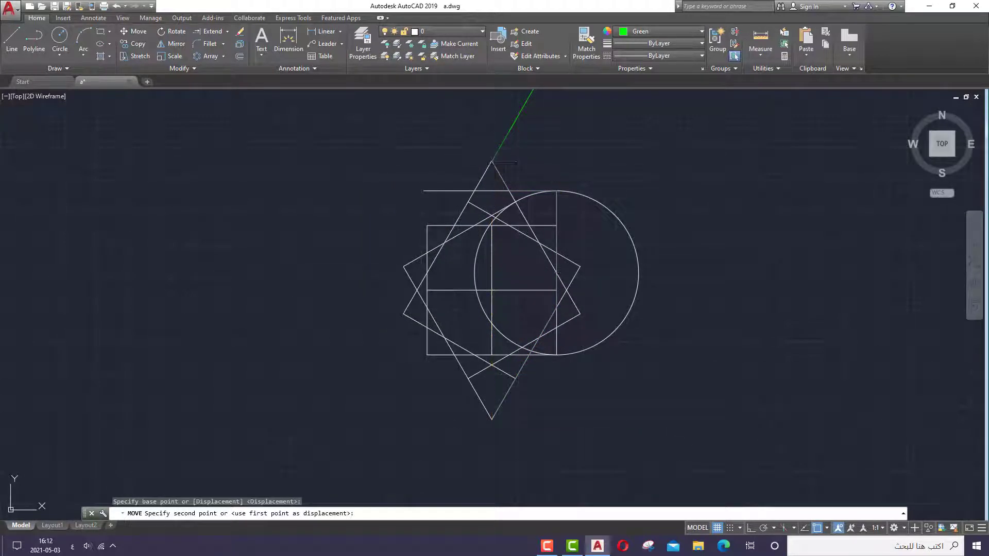
pyautogui.rightClick(491, 163)
pyautogui.click(513, 169)
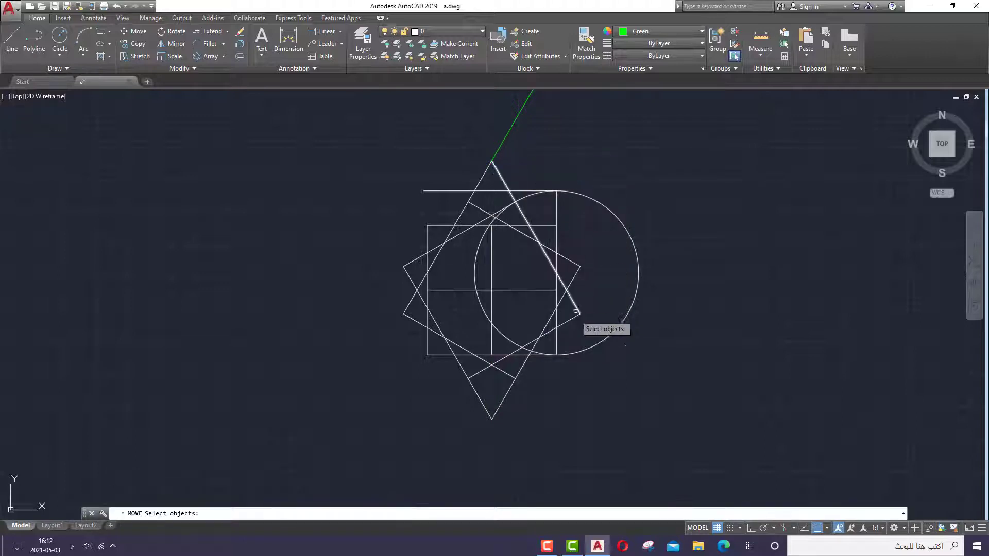
# Move the green polyline once more, then undo that move
pyautogui.scroll(-5, 582, 329)
pyautogui.scroll(1, 567, 402)
pyautogui.scroll(3, 583, 254)
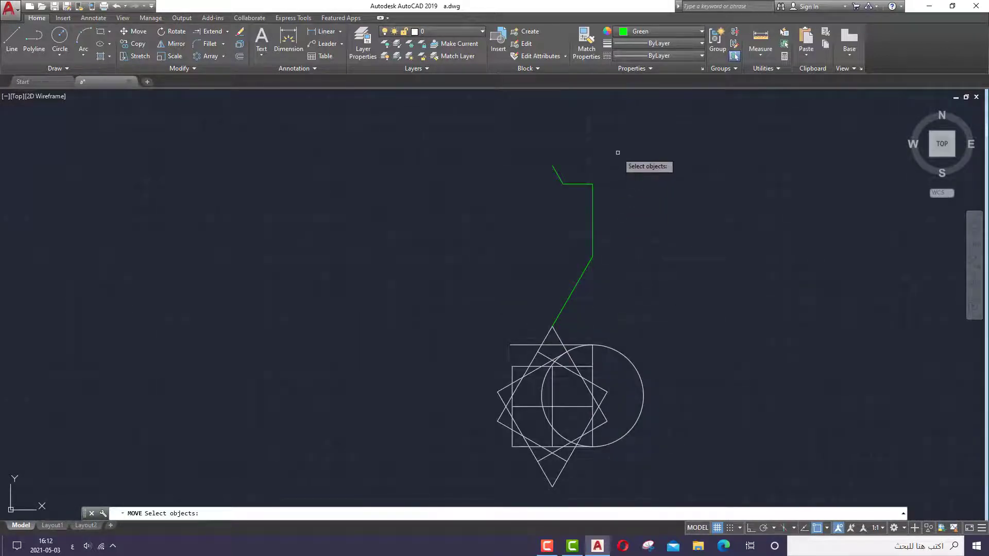
pyautogui.moveTo(598, 154); pyautogui.dragTo(468, 211)
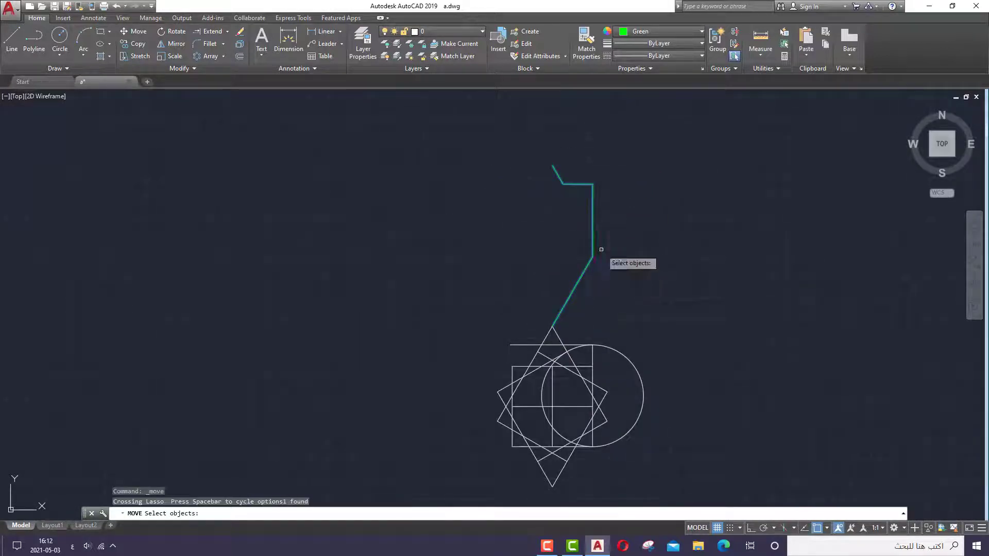
pyautogui.press('Return')
pyautogui.click(633, 139)
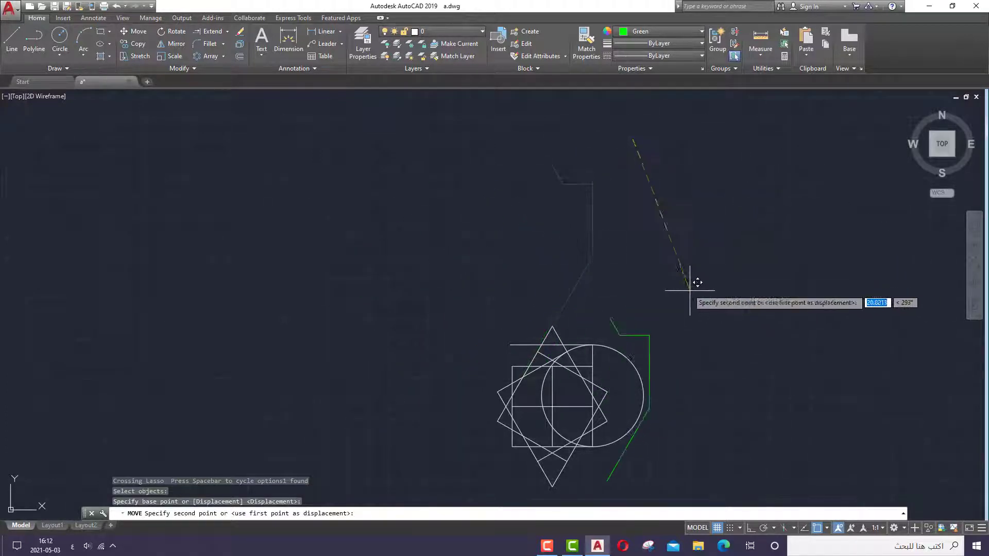
pyautogui.click(621, 154)
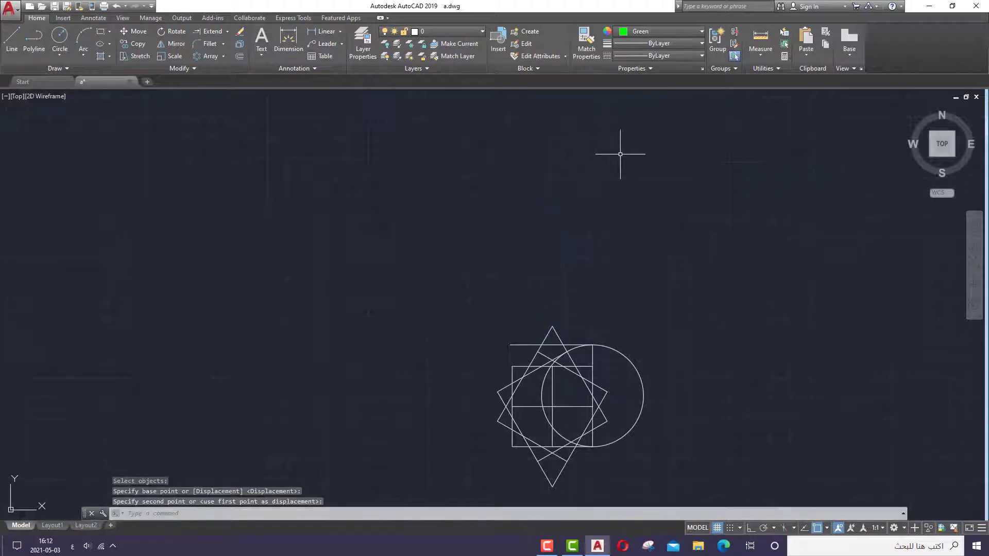
pyautogui.rightClick(642, 166)
pyautogui.click(659, 228)
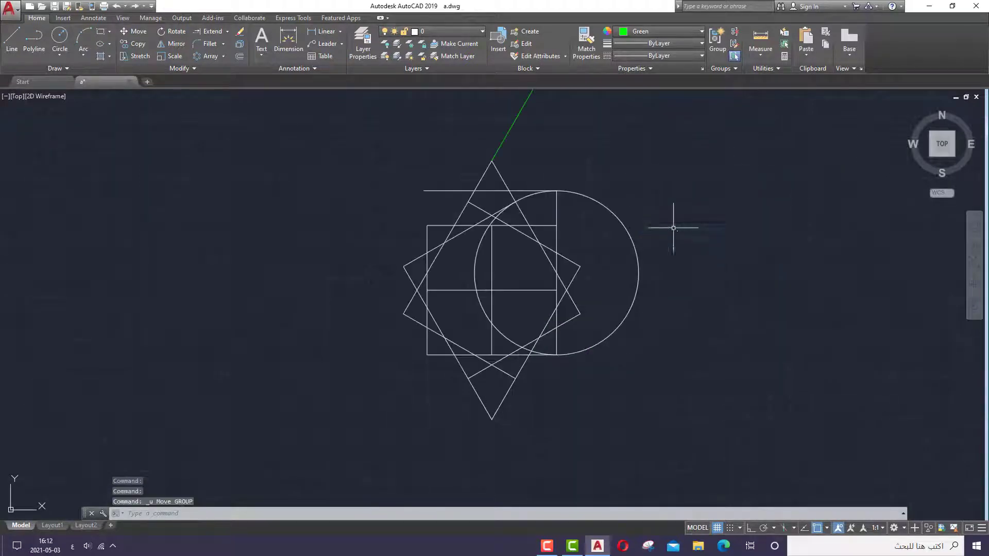
pyautogui.rightClick(674, 232)
pyautogui.click(546, 398)
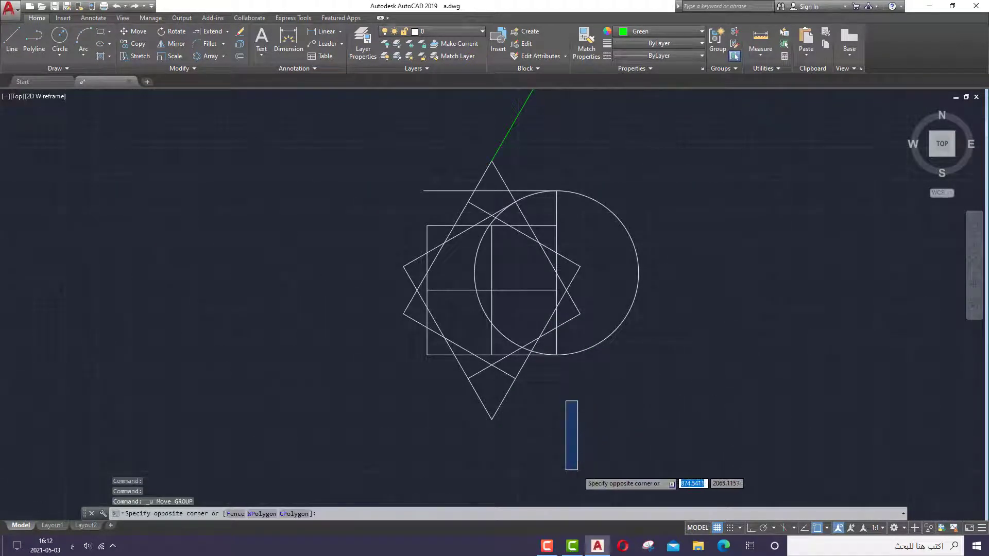
pyautogui.scroll(-2, 577, 466)
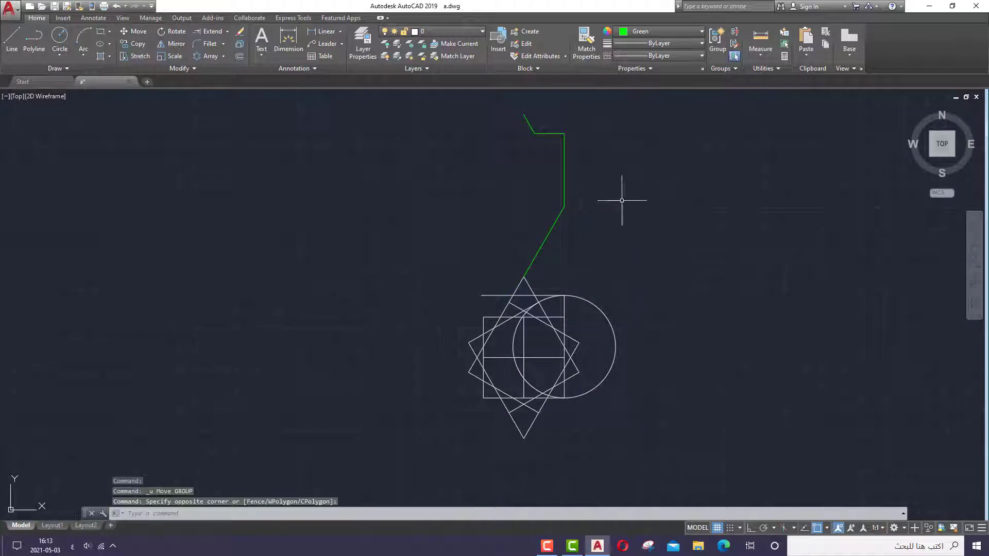
# Mirror the green polyline about a vertical axis through the star's top point, keeping the original
pyautogui.click(567, 172)
pyautogui.click(173, 46)
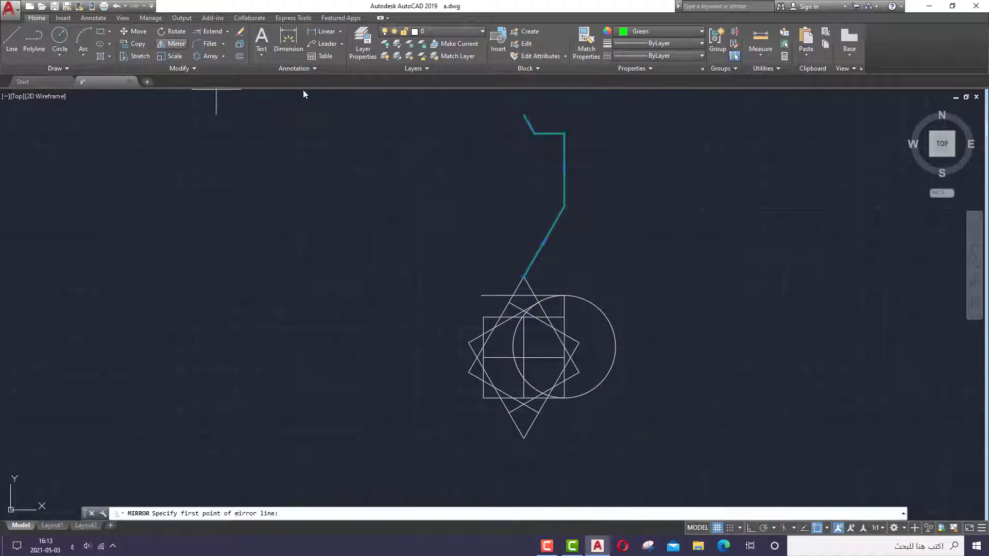
pyautogui.click(524, 276)
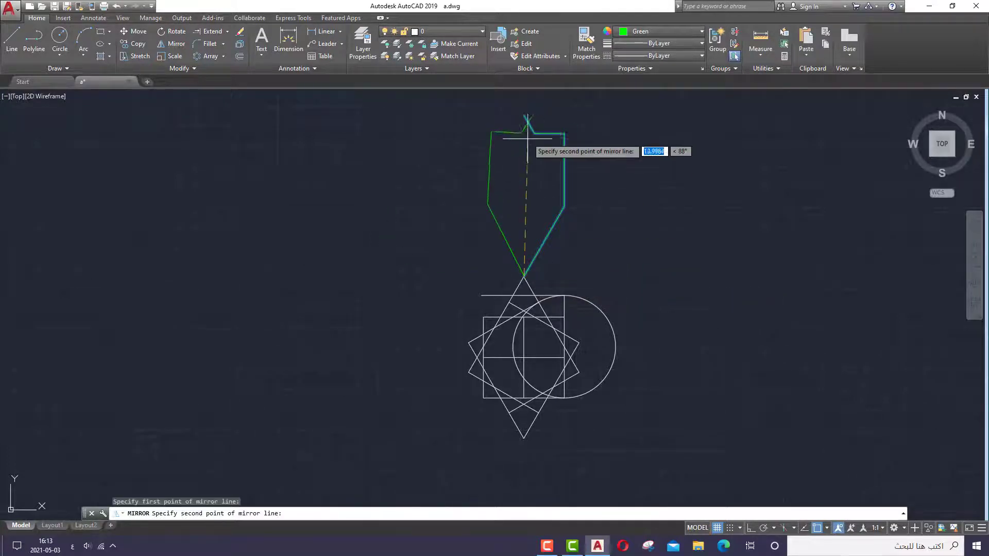
pyautogui.click(524, 114)
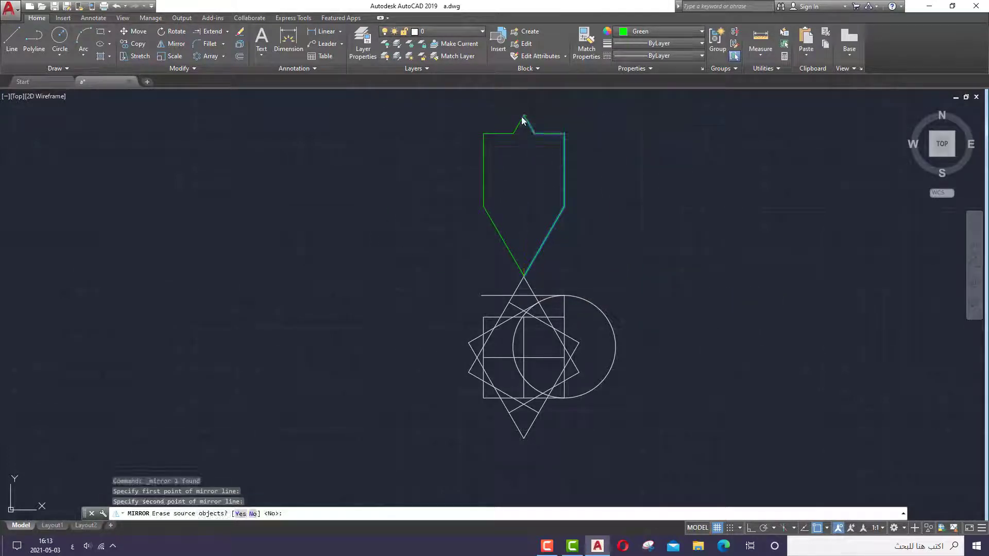
pyautogui.rightClick(524, 114)
pyautogui.click(531, 124)
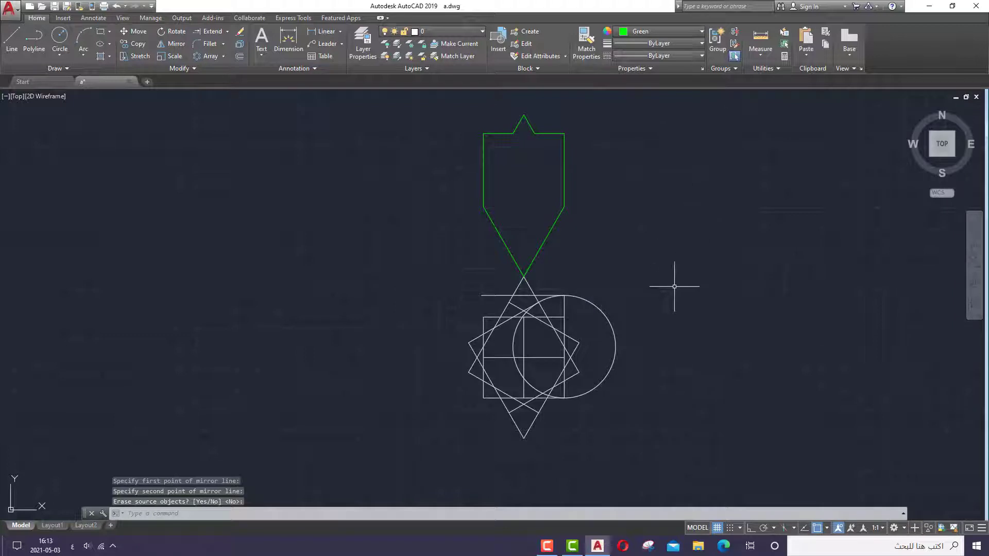
pyautogui.moveTo(586, 101); pyautogui.dragTo(428, 160)
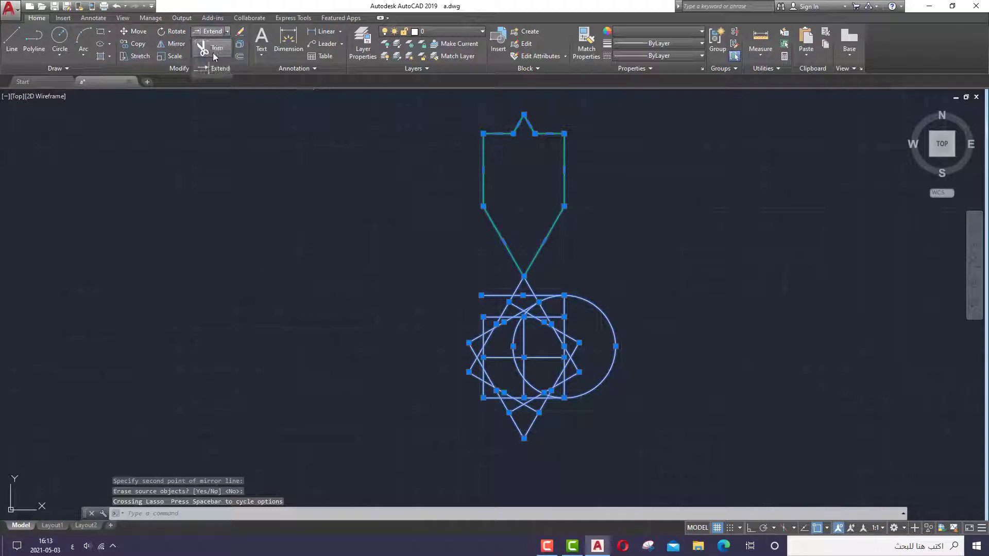
# Trim the star edges and circle arc around the top apex
pyautogui.click(214, 54)
pyautogui.scroll(4, 508, 312)
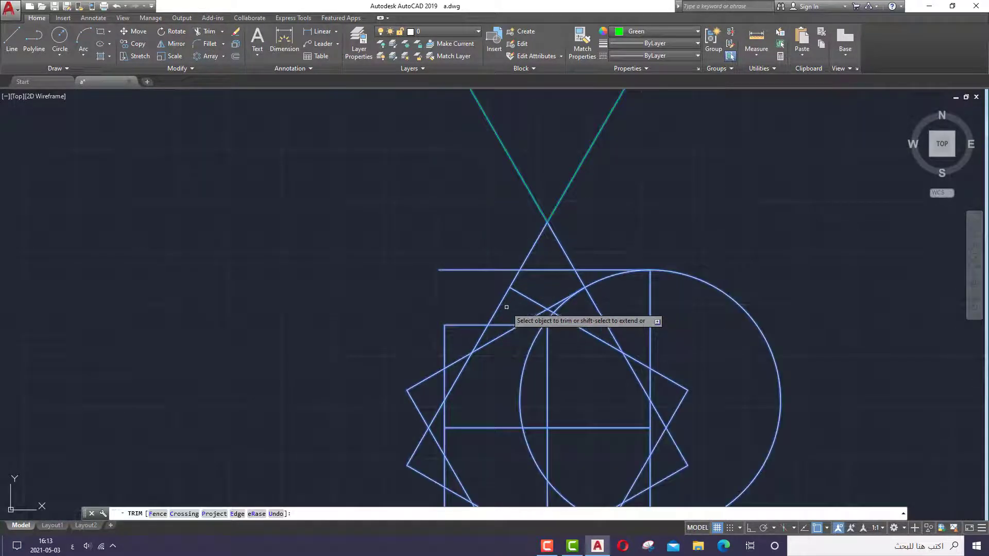
pyautogui.click(505, 297)
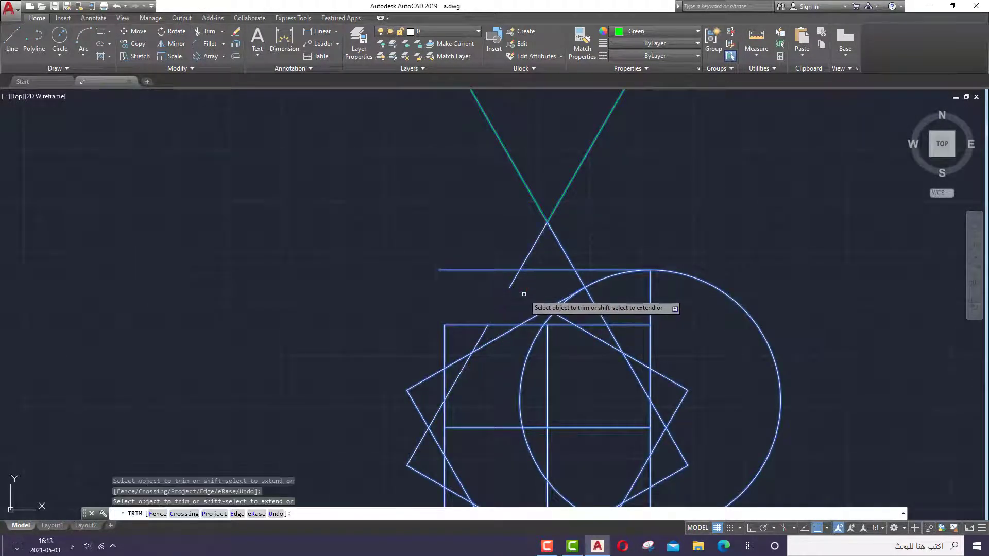
pyautogui.click(571, 296)
pyautogui.click(596, 283)
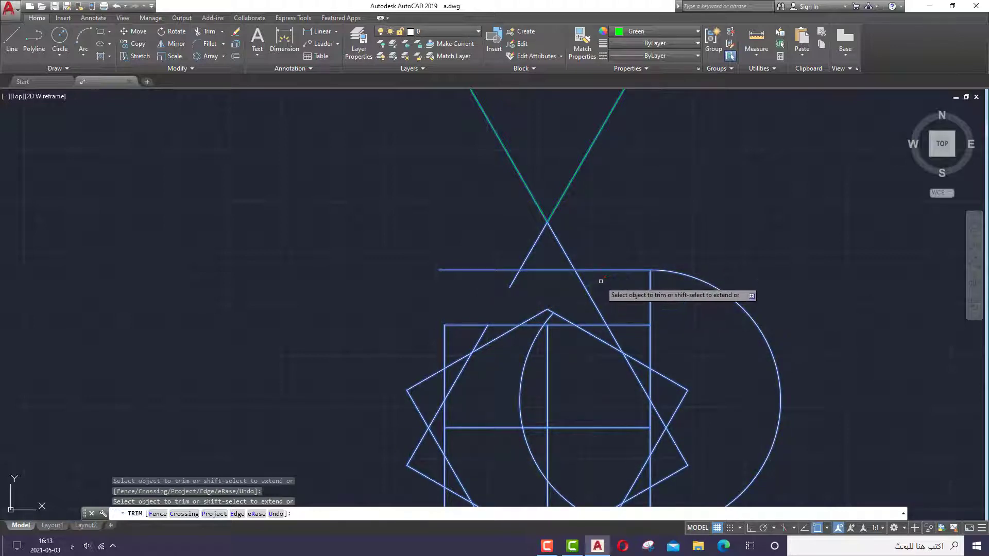
pyautogui.click(588, 295)
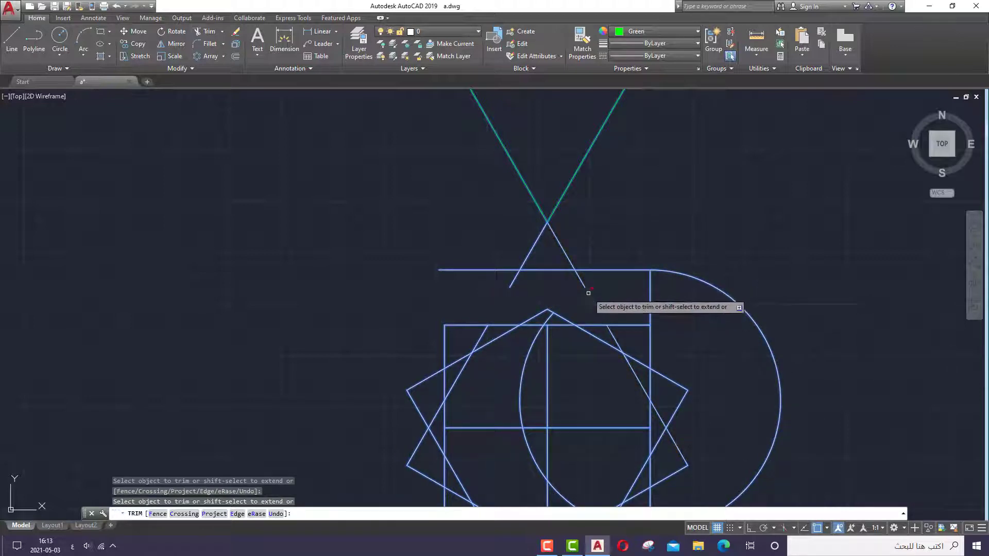
pyautogui.rightClick(622, 302)
pyautogui.click(637, 309)
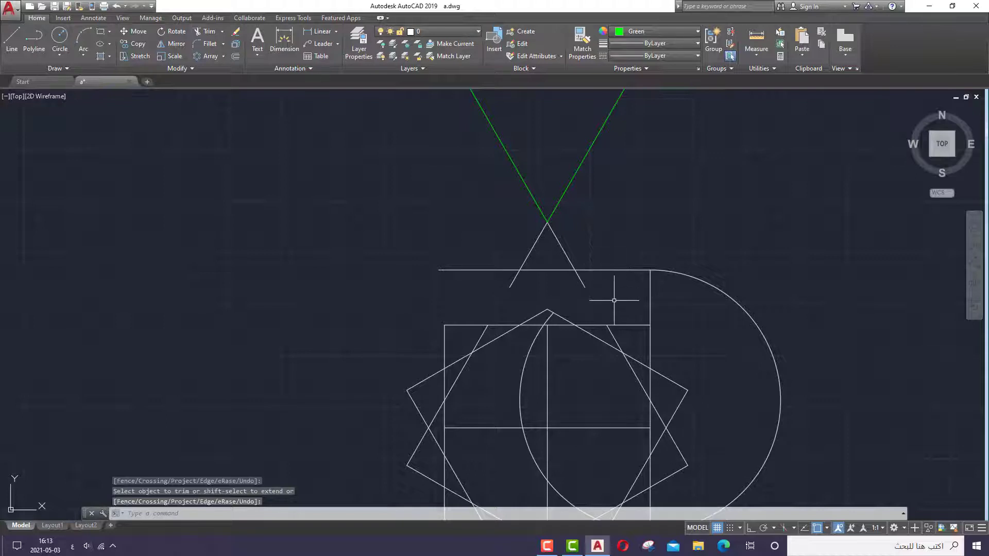
# Draw a small circle centred at the star's middle
pyautogui.click(60, 38)
pyautogui.click(547, 428)
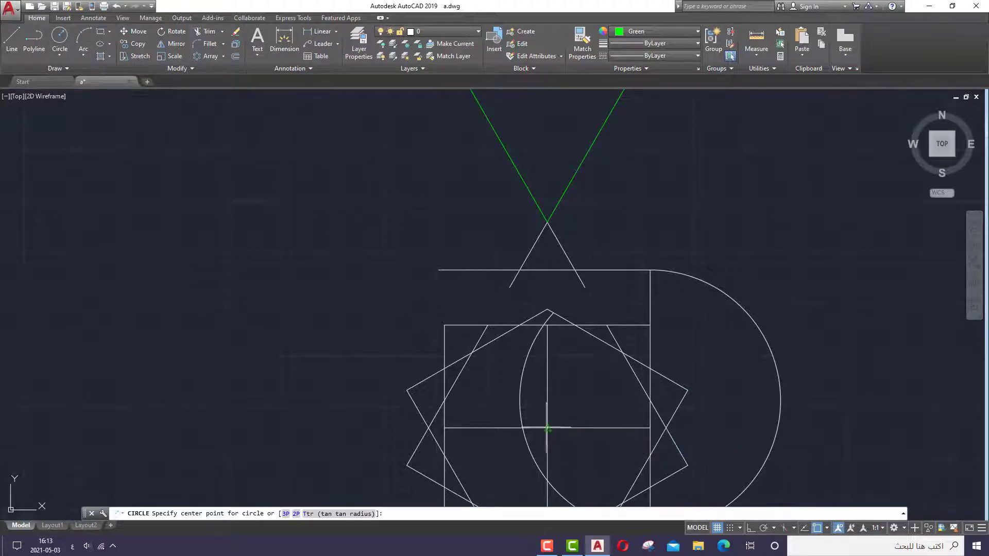
pyautogui.click(554, 416)
pyautogui.rightClick(554, 415)
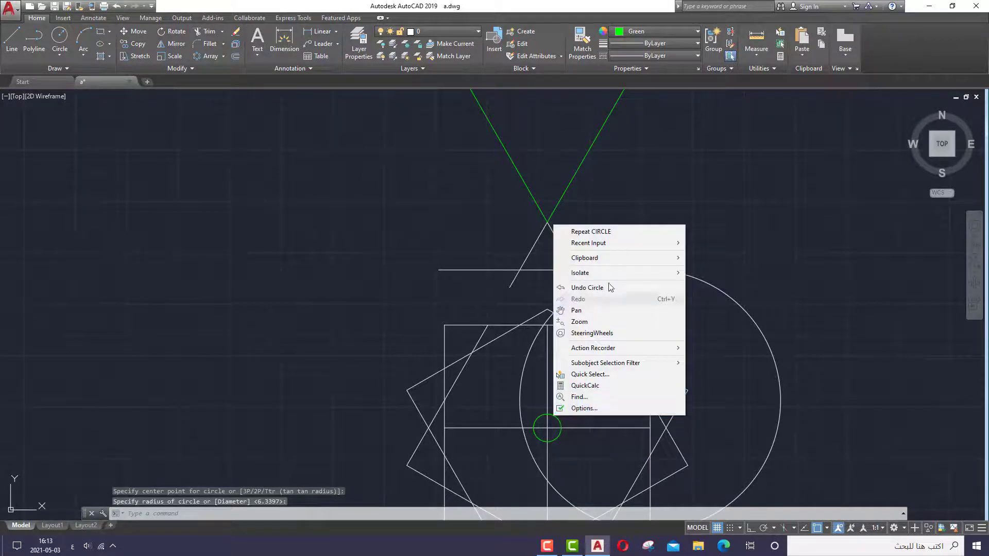
pyautogui.click(382, 246)
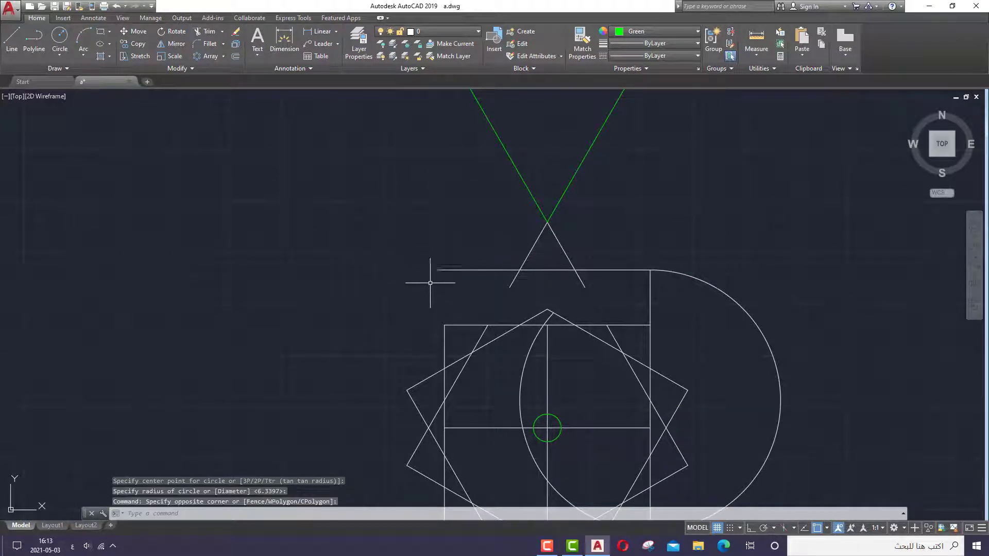
pyautogui.scroll(-4, 430, 283)
pyautogui.moveTo(508, 99); pyautogui.dragTo(632, 294)
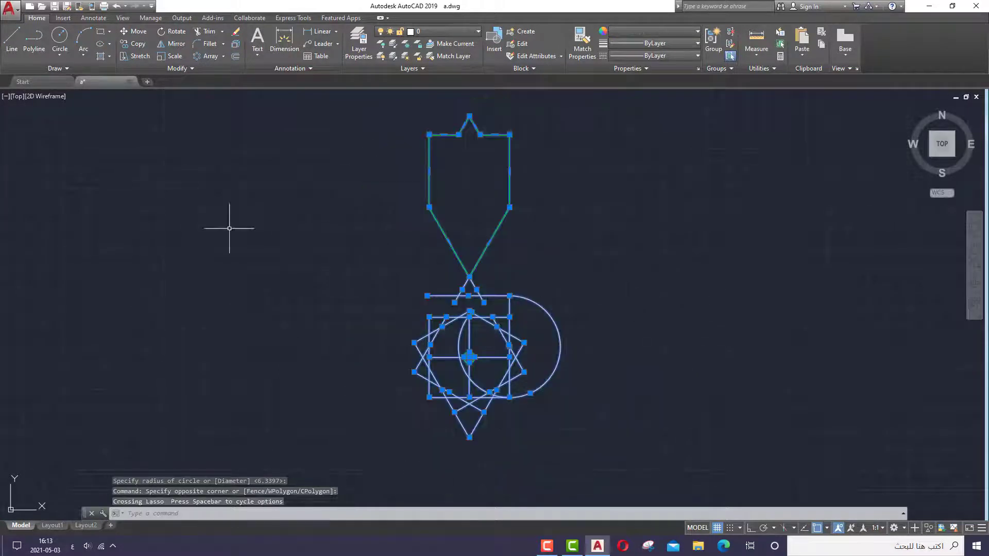
# Cancel Trim and erase the left star edges and arc
pyautogui.click(209, 34)
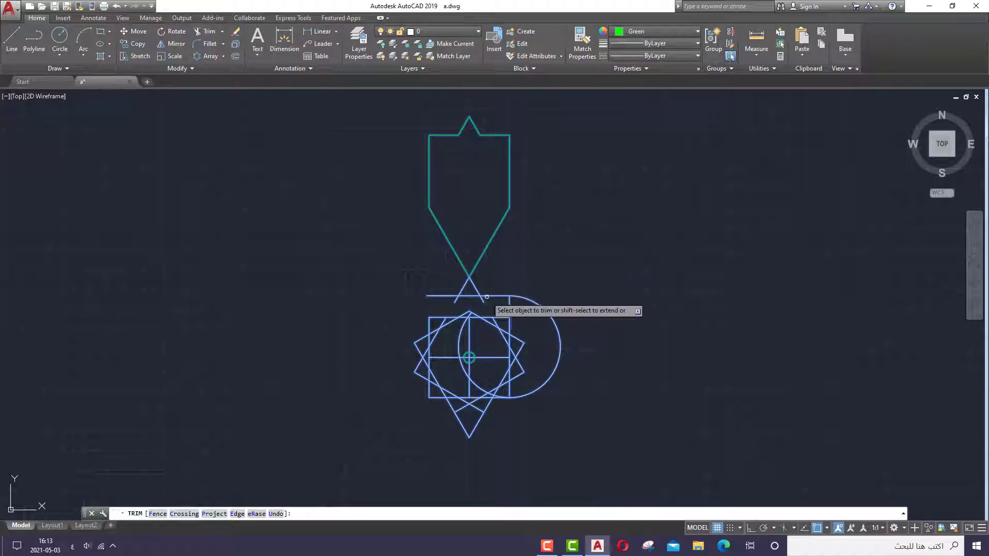
pyautogui.rightClick(515, 281)
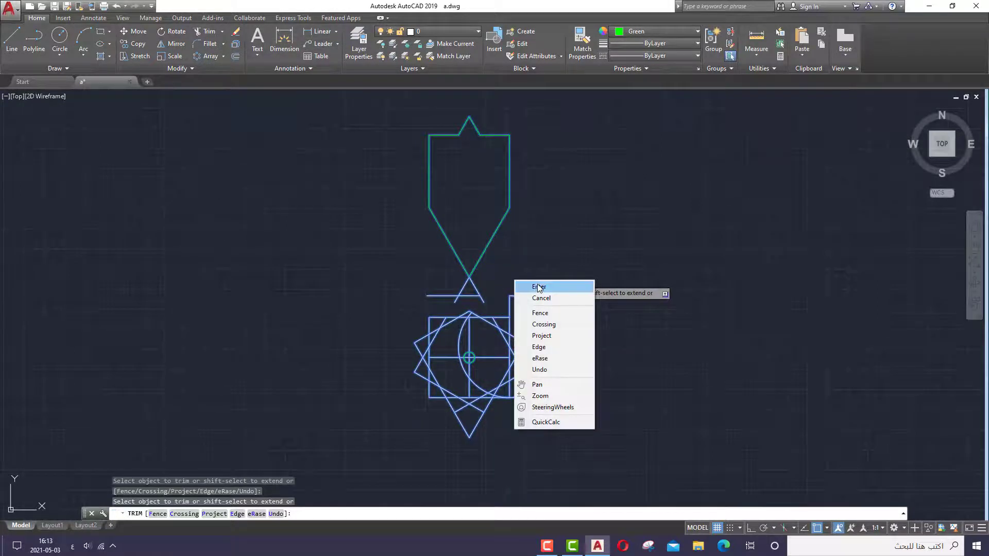
pyautogui.click(538, 287)
pyautogui.scroll(2, 459, 358)
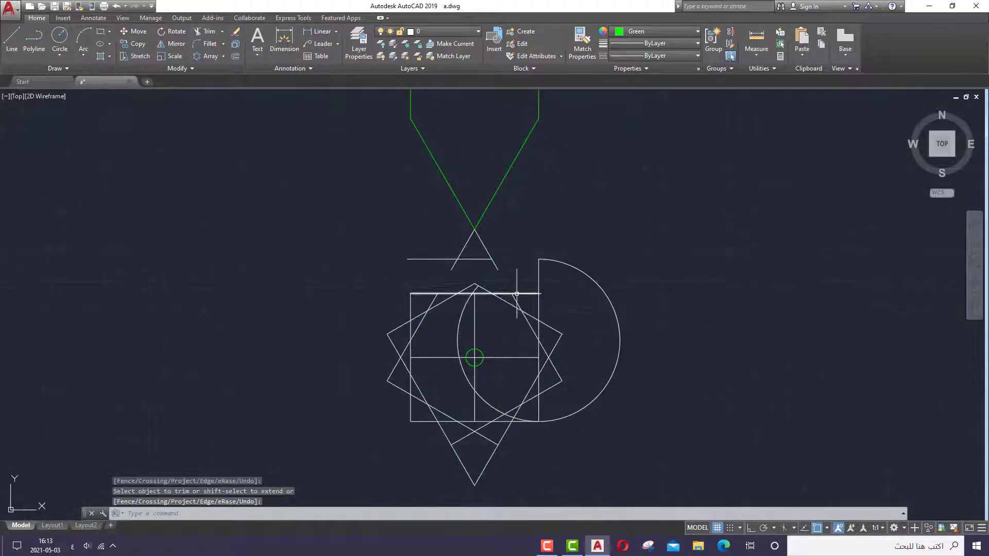
pyautogui.moveTo(497, 325)
pyautogui.mouseDown()
pyautogui.moveTo(383, 313)
pyautogui.moveTo(374, 297)
pyautogui.mouseUp()
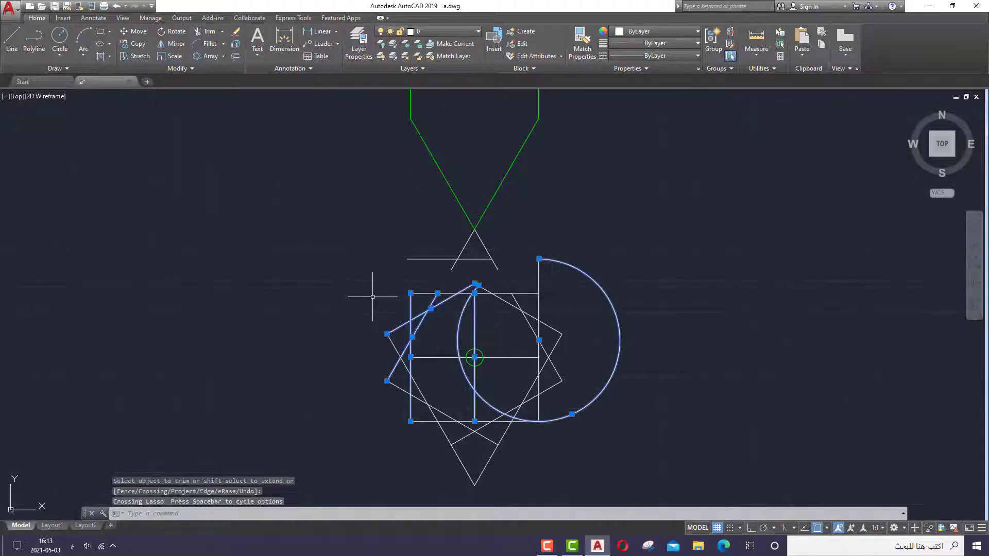
pyautogui.rightClick(373, 298)
pyautogui.click(404, 360)
# Erase the next group of construction lines and the lower crossing lines
pyautogui.moveTo(578, 276)
pyautogui.mouseDown()
pyautogui.moveTo(490, 300)
pyautogui.moveTo(456, 281)
pyautogui.mouseUp()
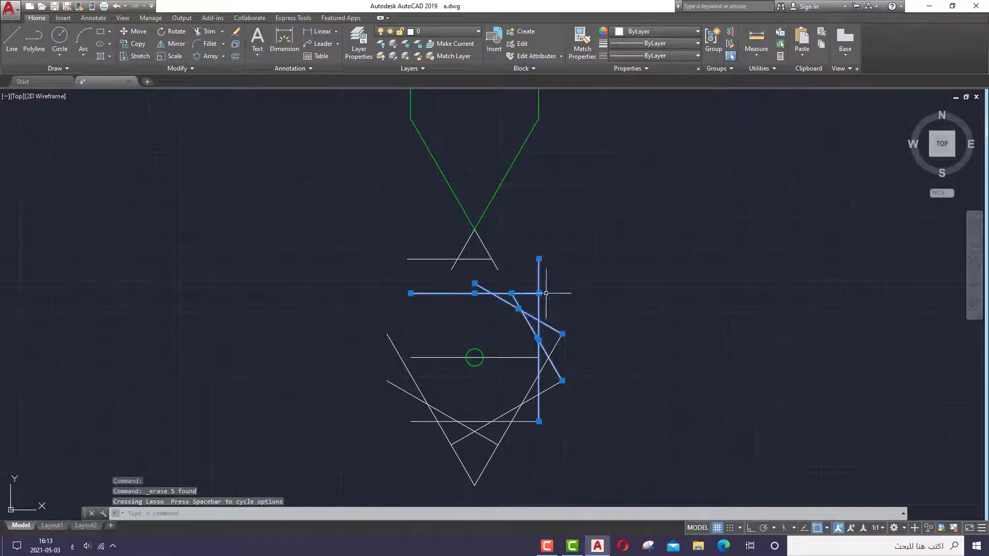
pyautogui.rightClick(561, 291)
pyautogui.click(590, 357)
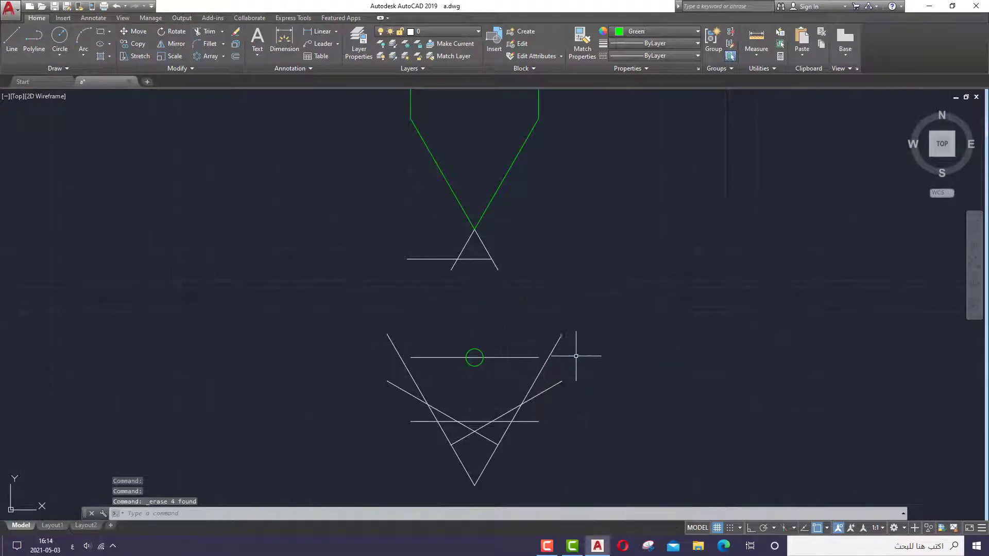
pyautogui.moveTo(591, 339)
pyautogui.mouseDown()
pyautogui.moveTo(459, 424)
pyautogui.moveTo(496, 421)
pyautogui.mouseUp()
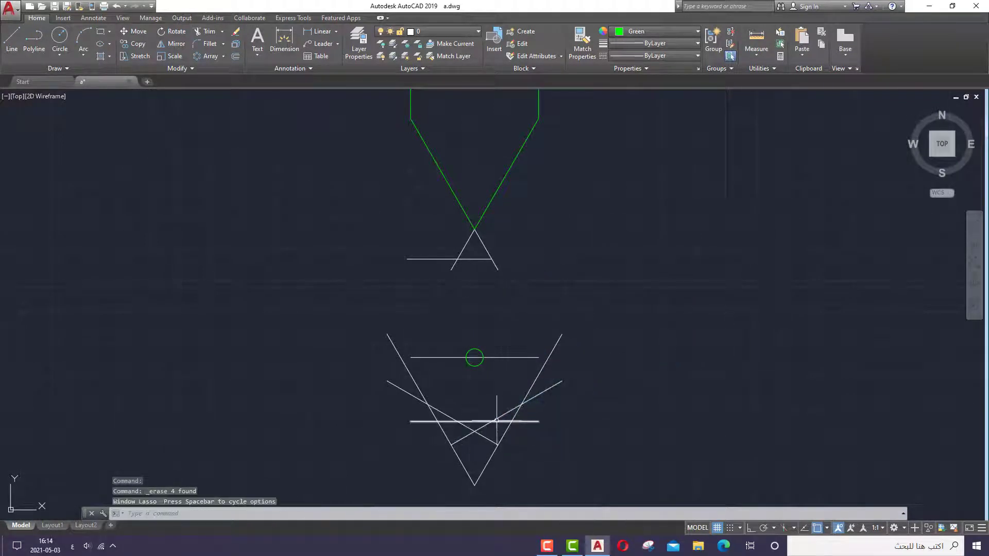
pyautogui.moveTo(397, 434); pyautogui.dragTo(556, 388)
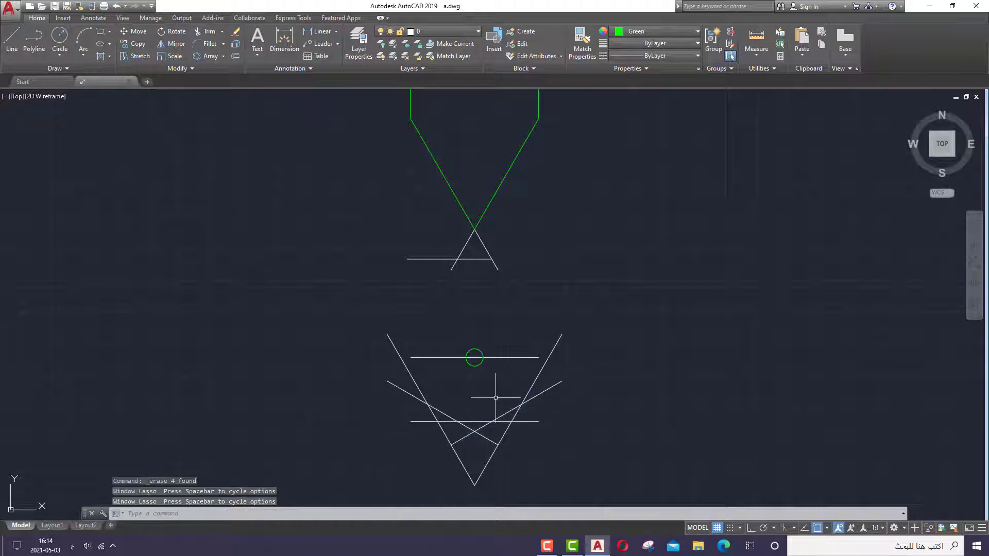
pyautogui.moveTo(495, 399)
pyautogui.mouseDown()
pyautogui.moveTo(456, 458)
pyautogui.moveTo(604, 432)
pyautogui.mouseUp()
pyautogui.rightClick(604, 432)
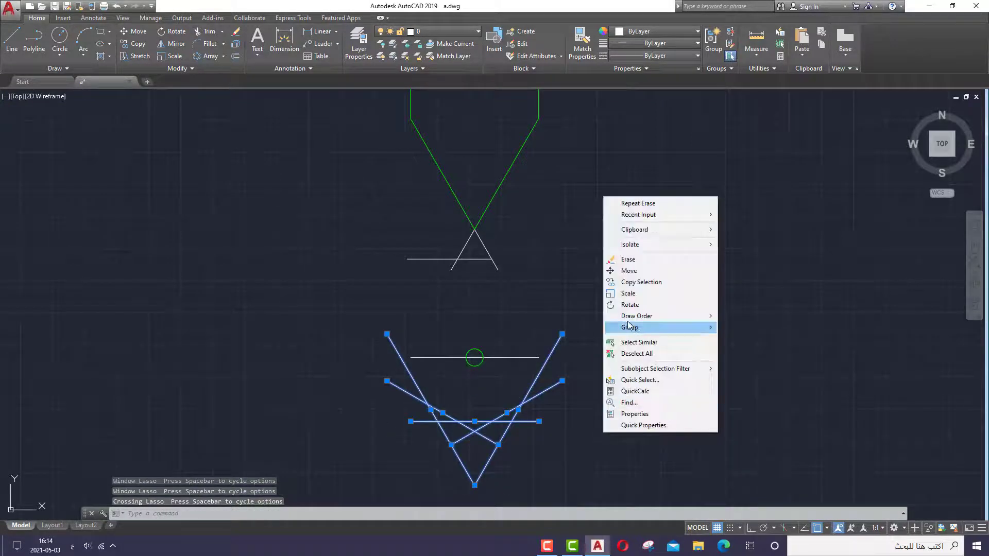
pyautogui.click(628, 259)
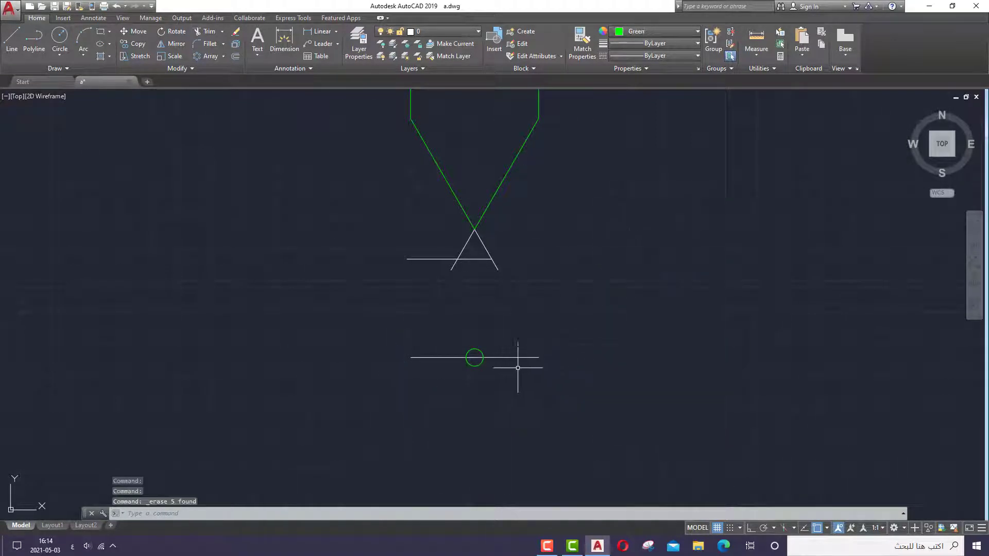
# Erase the horizontal lines through the circle and beside the apex, then select the outline and circle
pyautogui.click(523, 358)
pyautogui.rightClick(524, 358)
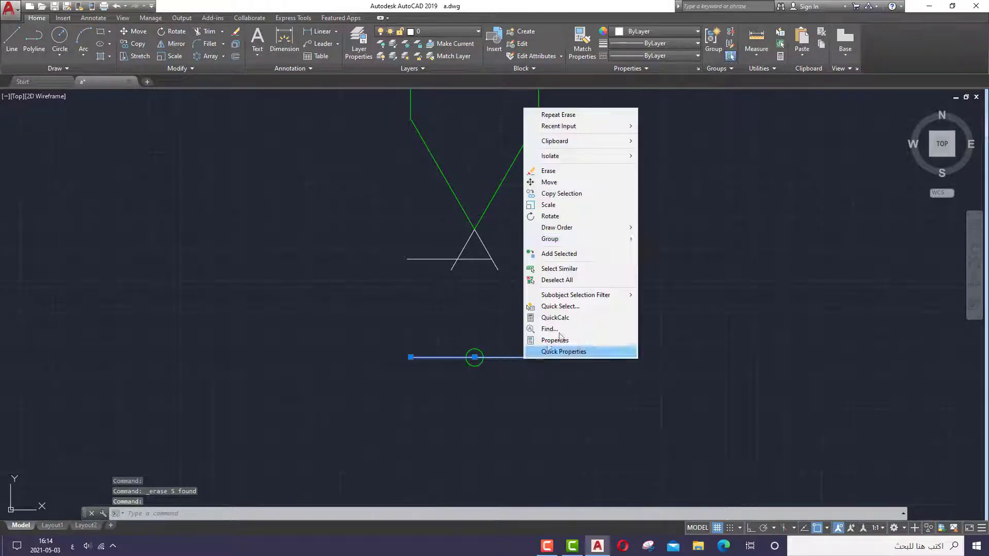
pyautogui.click(566, 172)
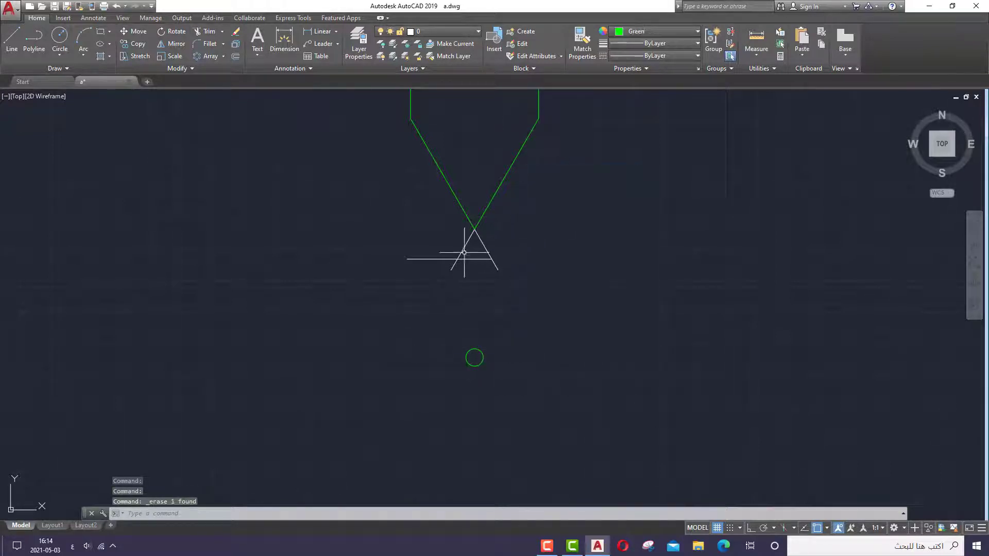
pyautogui.click(437, 258)
pyautogui.rightClick(436, 258)
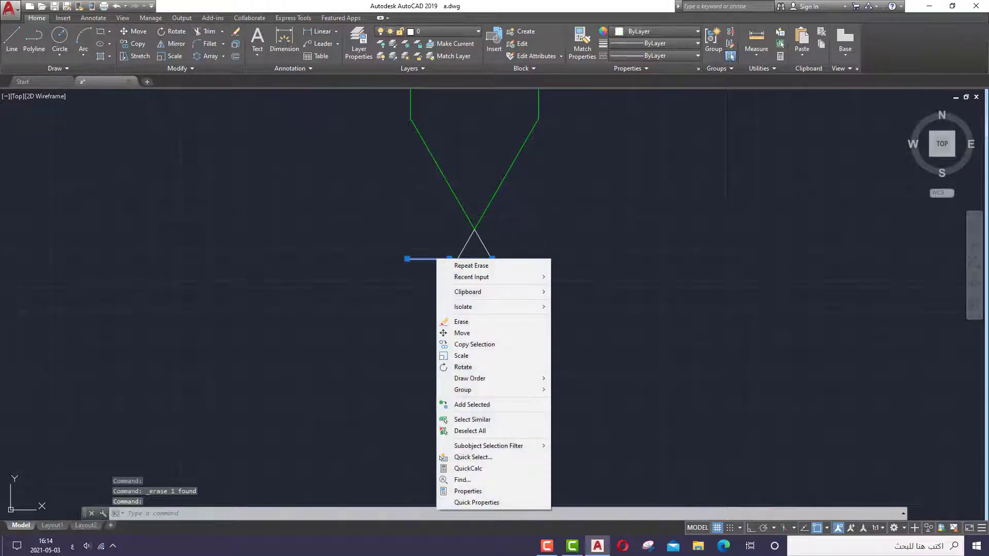
pyautogui.click(456, 323)
pyautogui.scroll(-1, 631, 402)
pyautogui.scroll(-2, 643, 404)
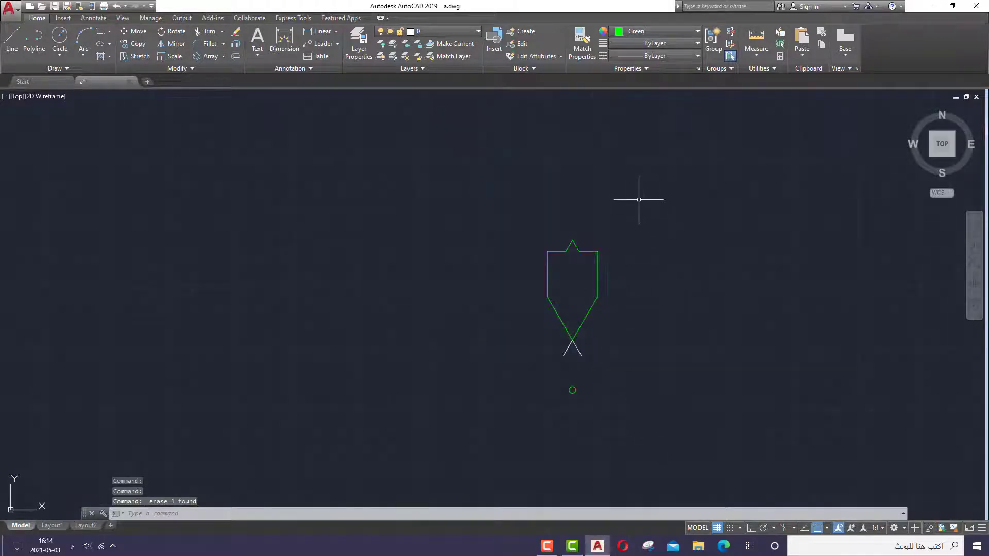
pyautogui.moveTo(639, 199)
pyautogui.mouseDown()
pyautogui.moveTo(470, 283)
pyautogui.moveTo(658, 442)
pyautogui.moveTo(676, 343)
pyautogui.mouseUp()
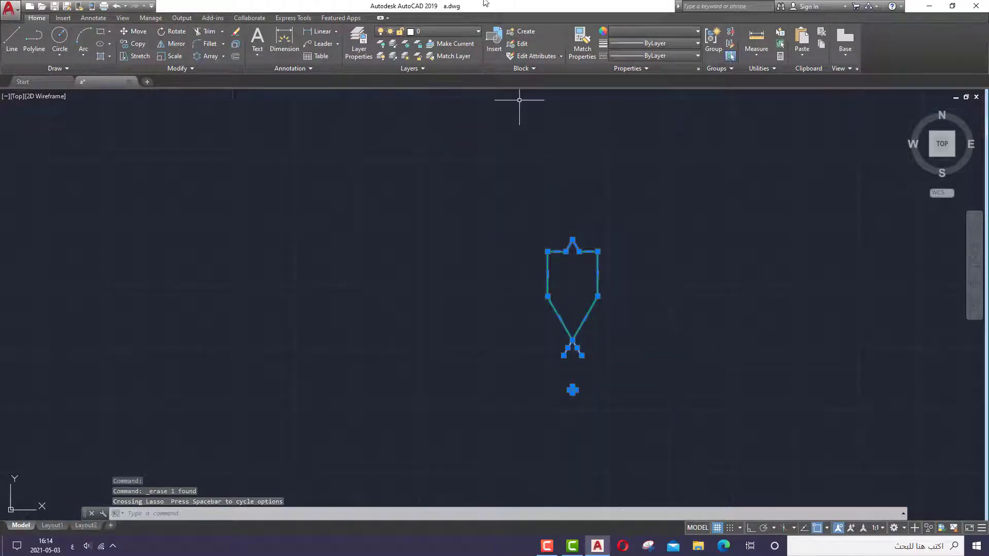
# Set the petal outline and small circle to ByLayer colour and explode them
pyautogui.click(676, 32)
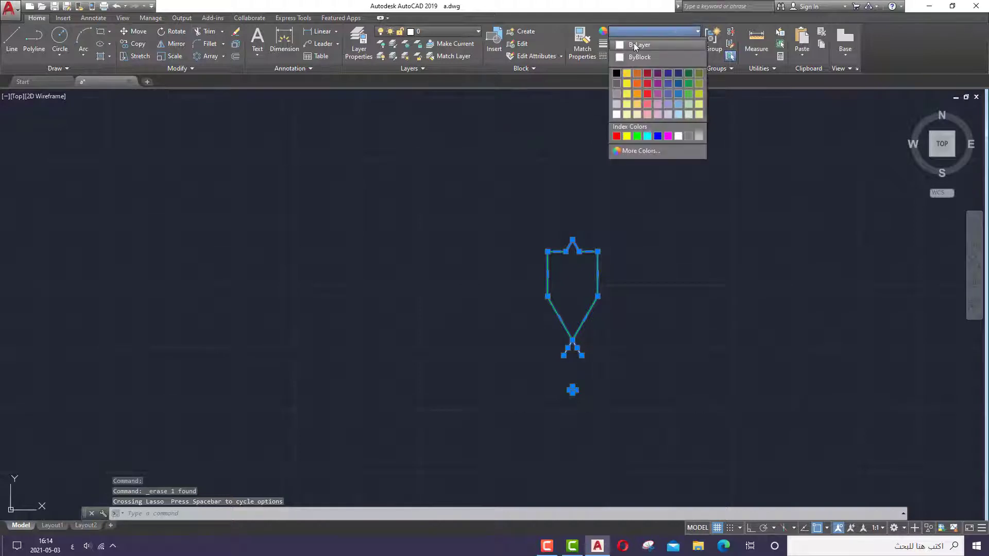
pyautogui.click(633, 42)
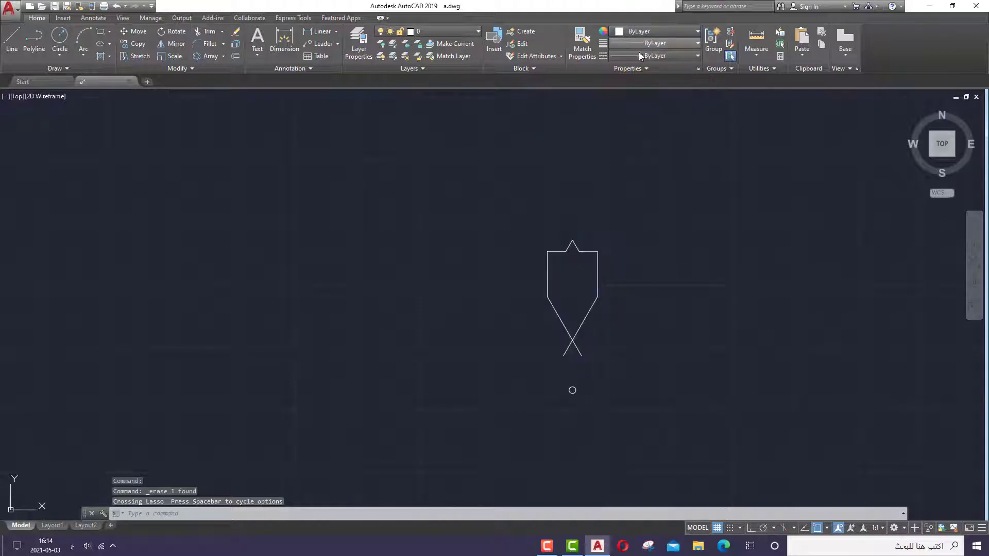
pyautogui.click(235, 45)
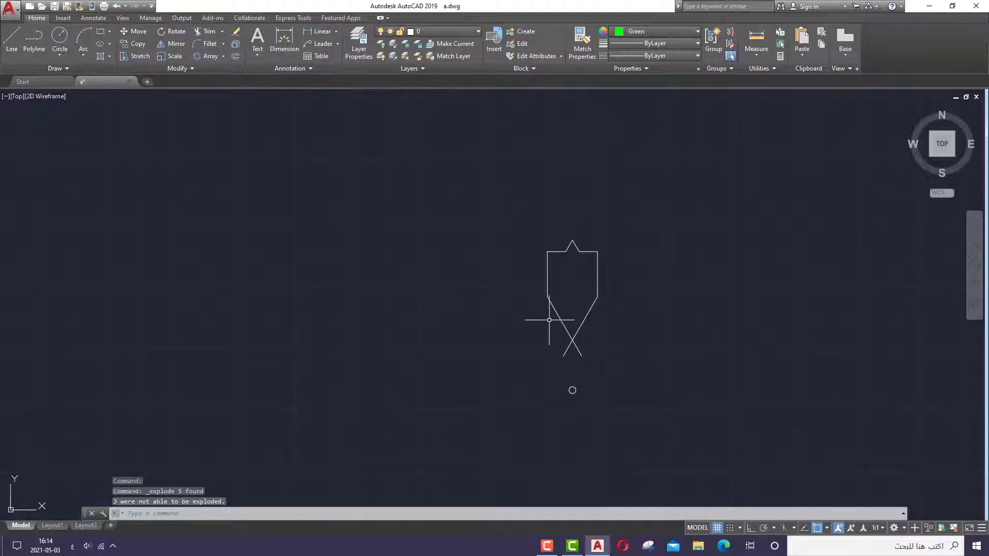
# Draw a green line from the bottom point up to the shape's right corner
pyautogui.click(12, 39)
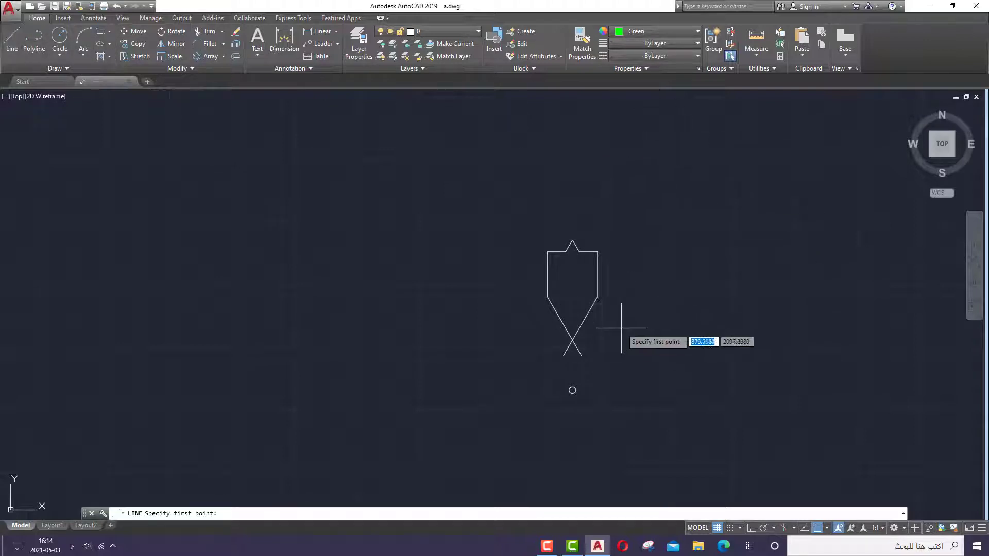
pyautogui.scroll(5, 547, 406)
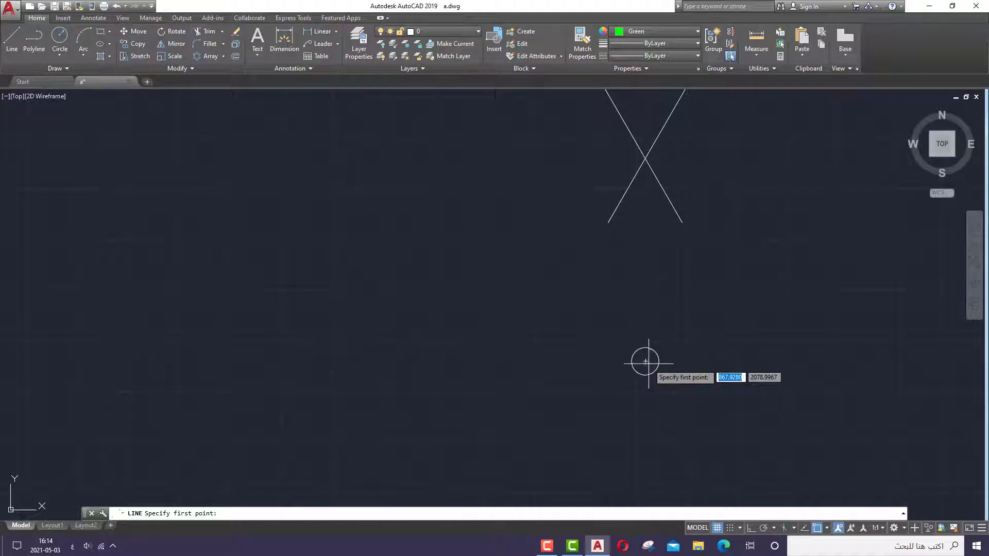
pyautogui.click(588, 450)
pyautogui.scroll(-3, 600, 333)
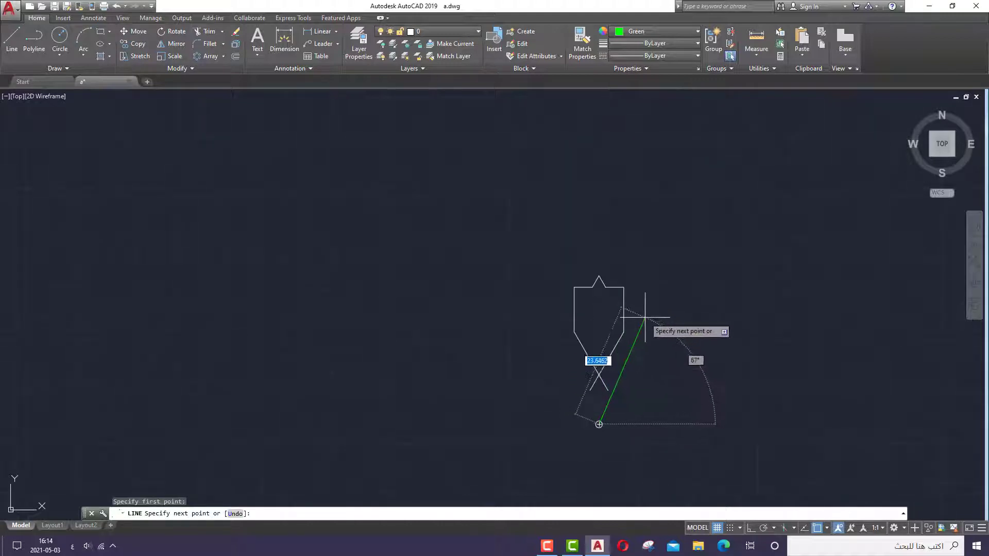
pyautogui.scroll(4, 624, 333)
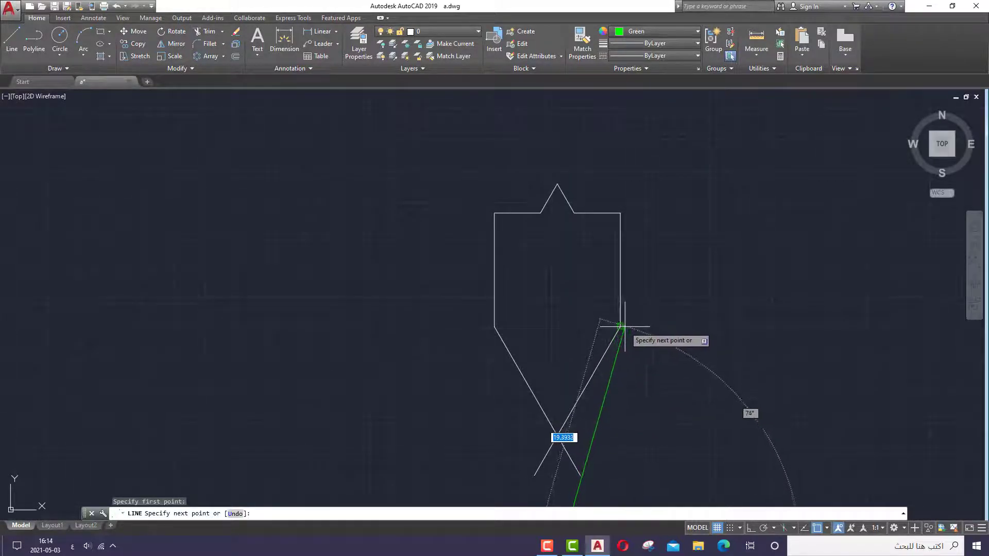
pyautogui.click(620, 326)
pyautogui.rightClick(661, 309)
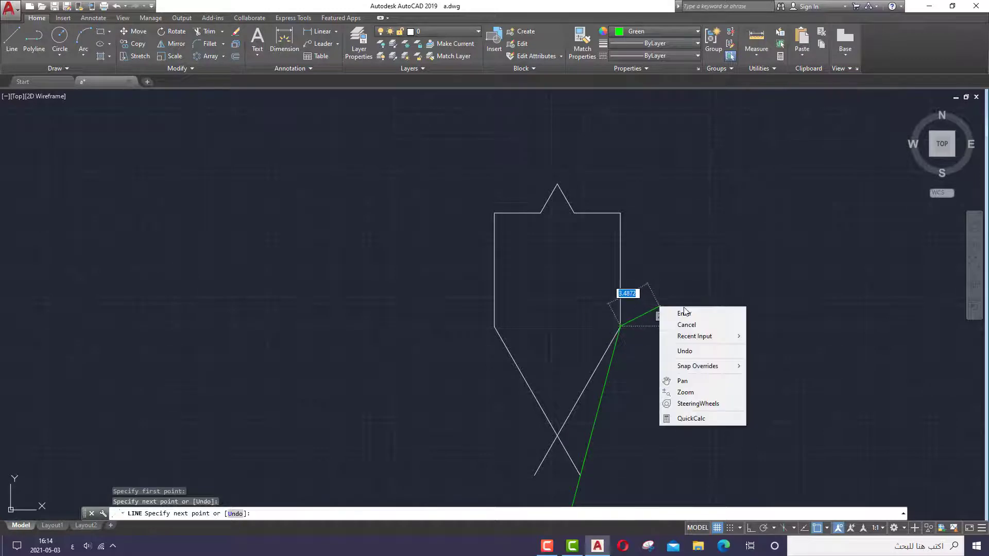
pyautogui.click(672, 314)
# Draw a second green line from the bottom point up to the shape's left corner
pyautogui.scroll(-2, 537, 256)
pyautogui.rightClick(538, 262)
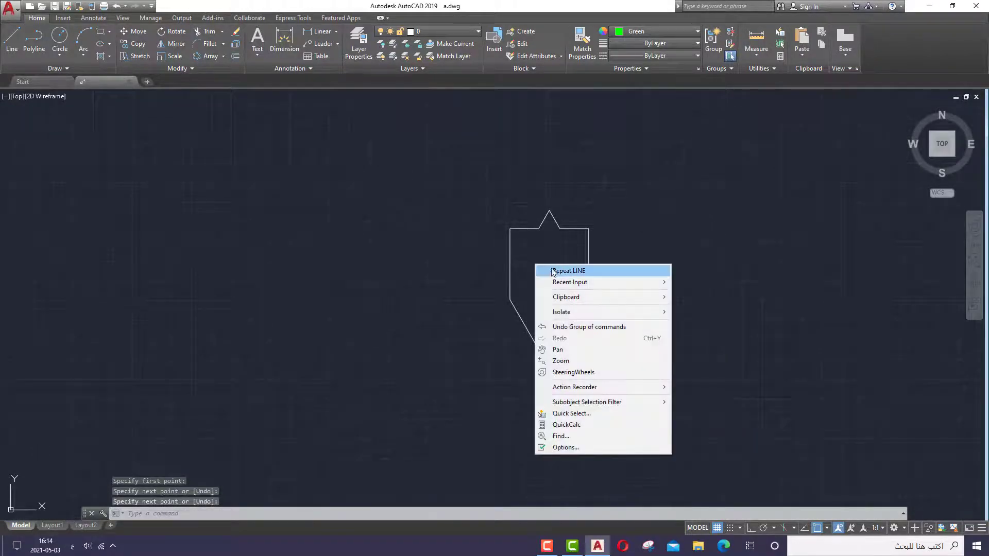
pyautogui.click(554, 269)
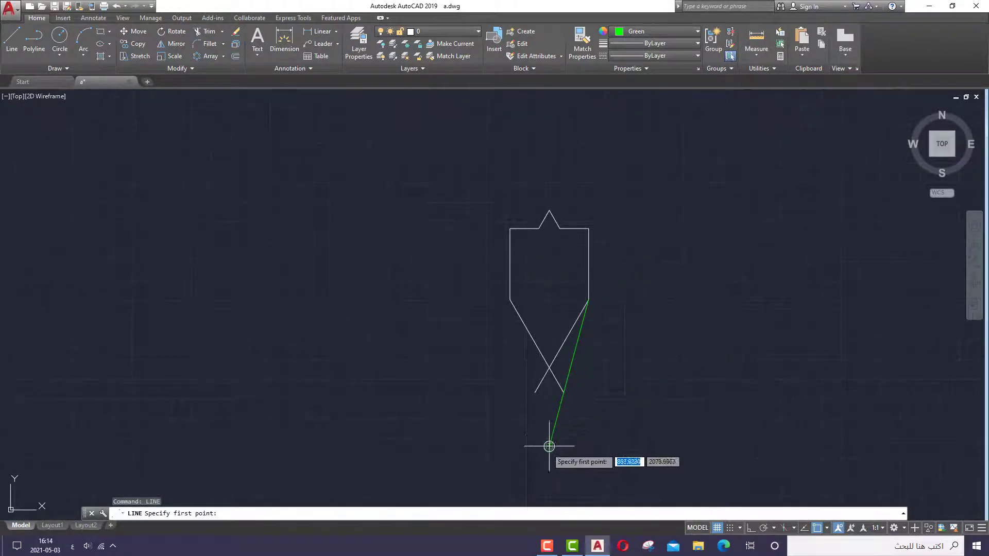
pyautogui.click(549, 446)
pyautogui.click(510, 299)
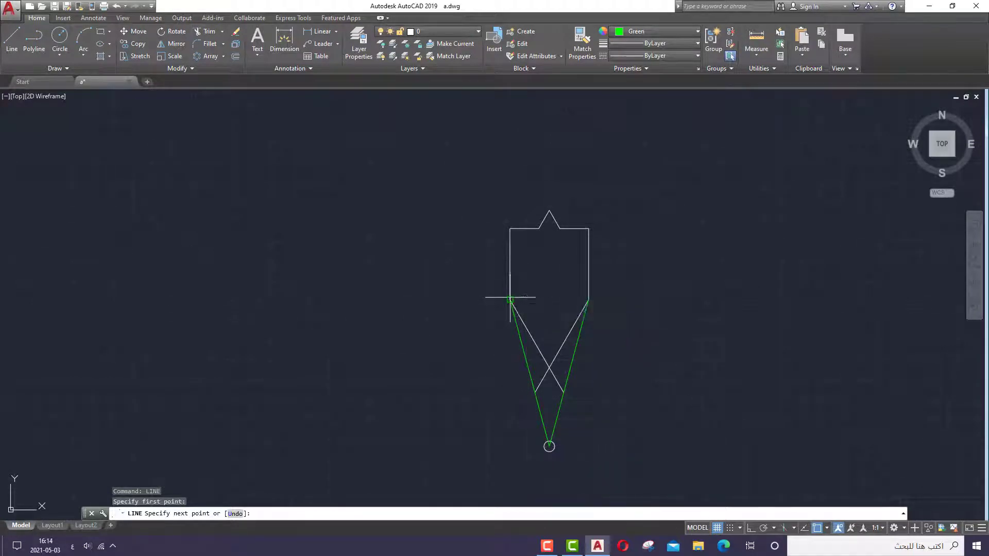
pyautogui.rightClick(510, 298)
pyautogui.click(542, 305)
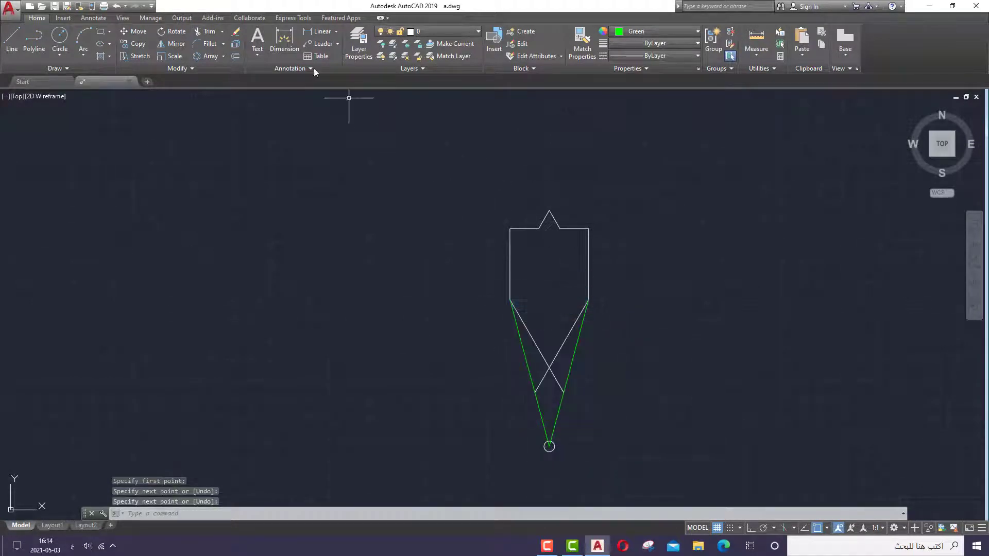
# Draw a horizontal green line above the shape
pyautogui.click(12, 41)
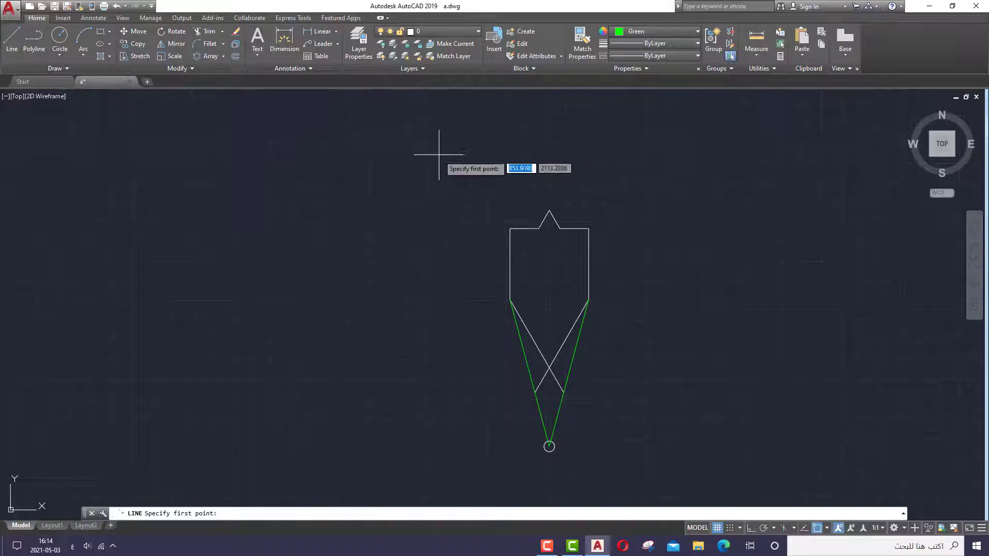
pyautogui.click(454, 170)
pyautogui.rightClick(705, 170)
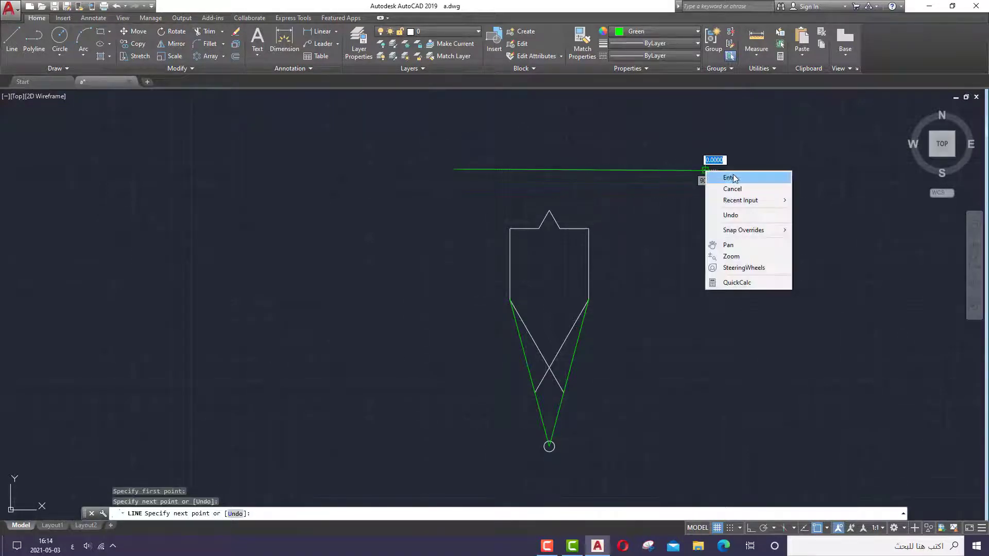
pyautogui.click(734, 177)
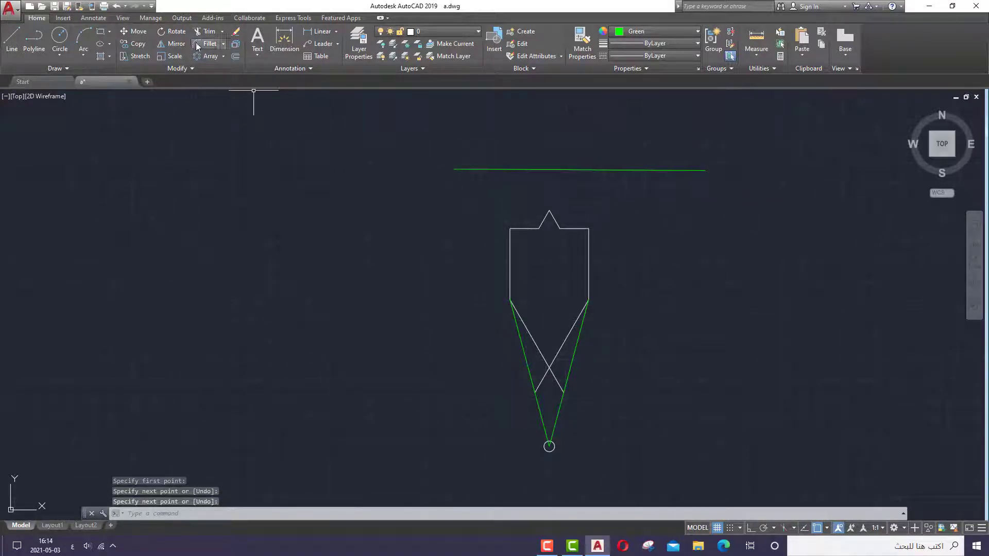
# Extend the left and right slanted lines up to the horizontal top line as boundary
pyautogui.click(223, 33)
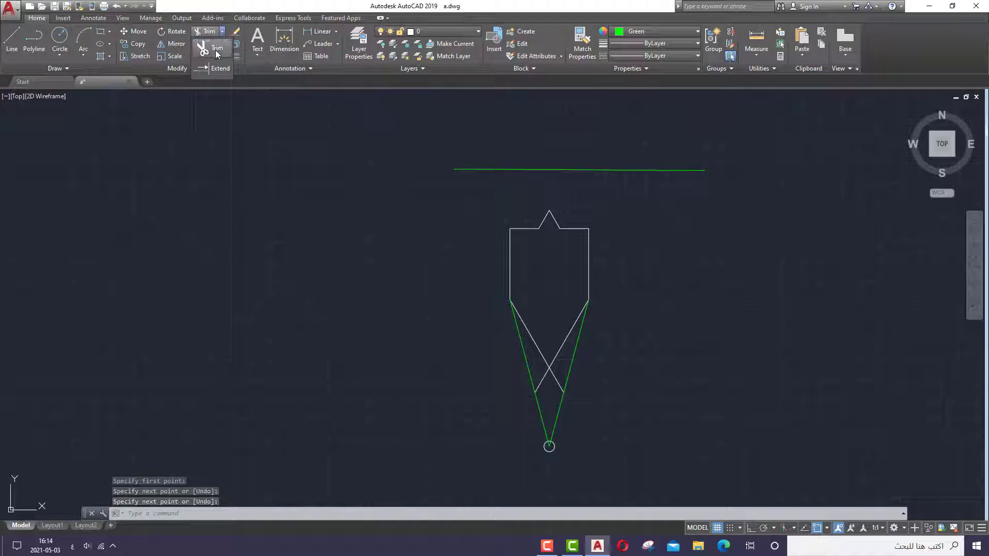
pyautogui.click(220, 68)
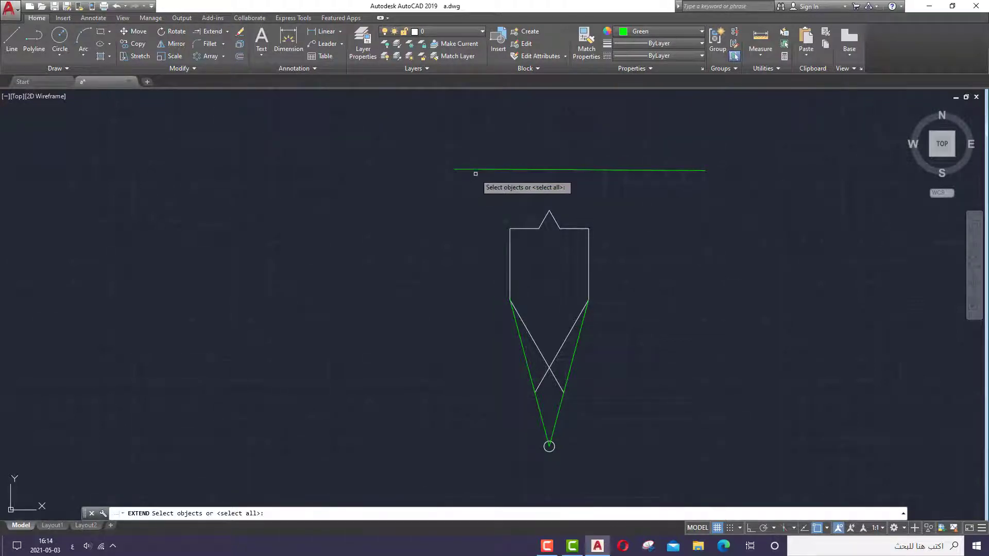
pyautogui.click(477, 170)
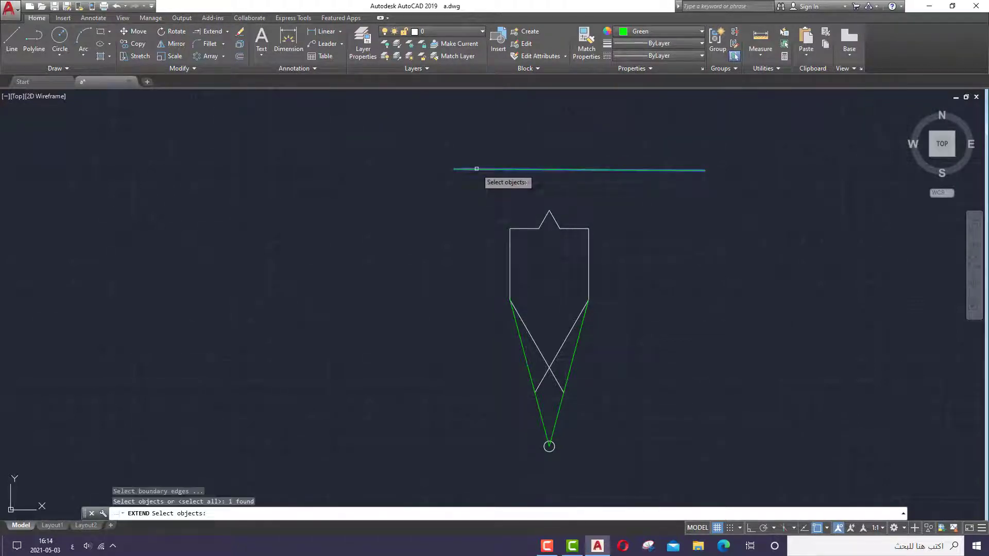
pyautogui.click(516, 328)
pyautogui.press('Return')
pyautogui.click(516, 328)
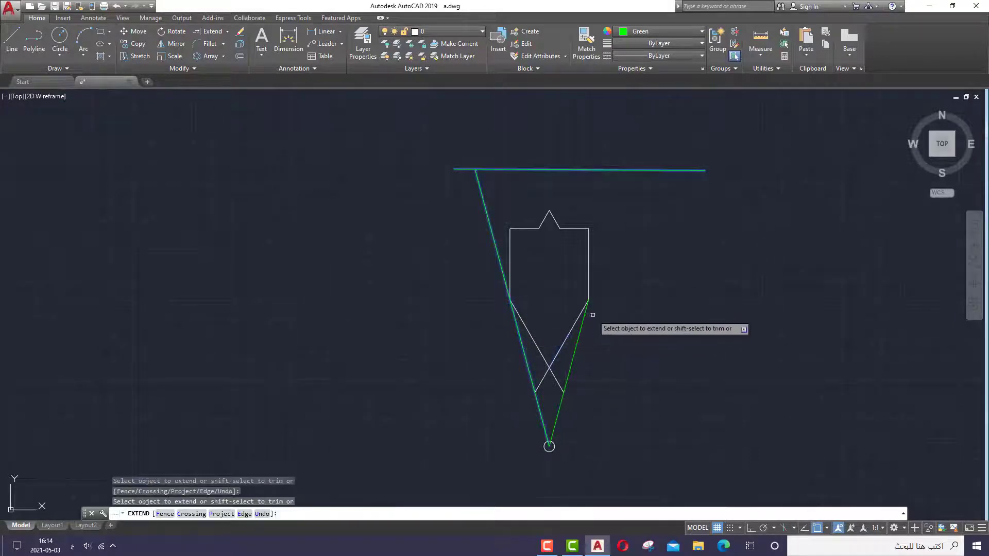
pyautogui.click(585, 317)
pyautogui.rightClick(657, 312)
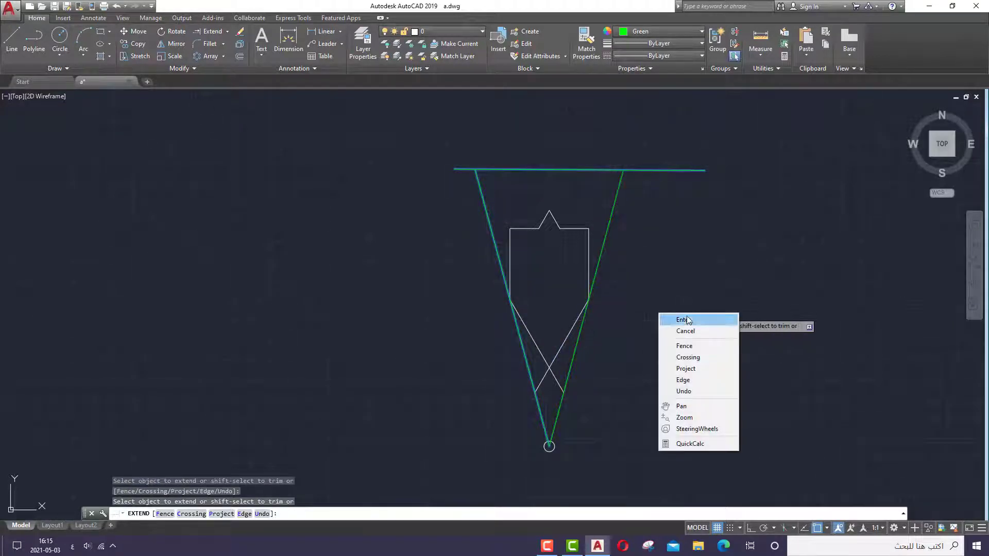
pyautogui.click(687, 319)
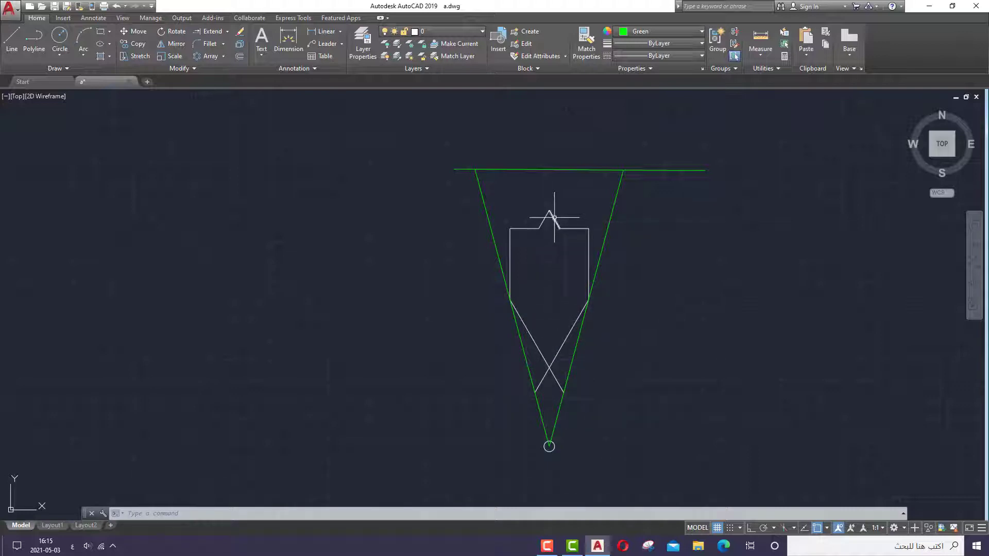
pyautogui.scroll(2, 567, 232)
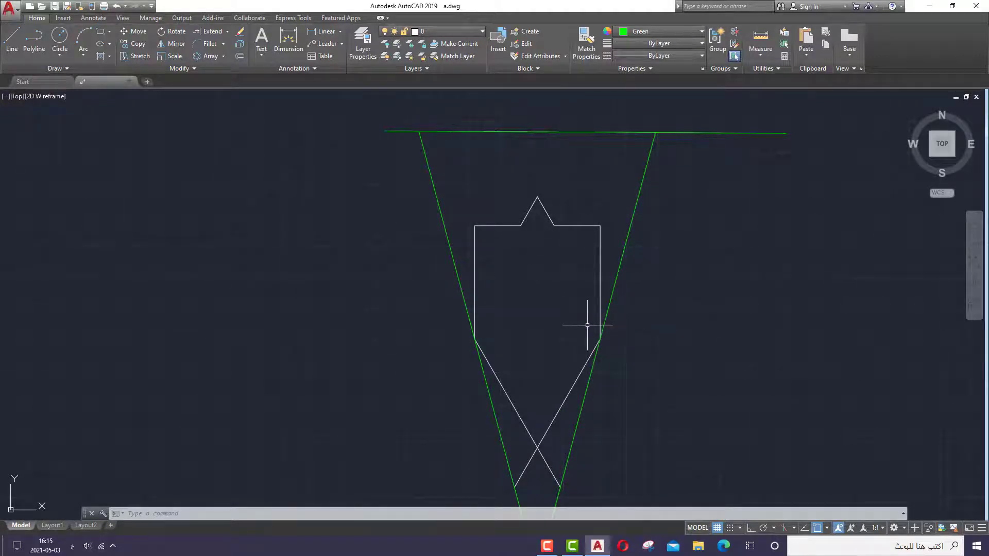
pyautogui.scroll(-2, 572, 294)
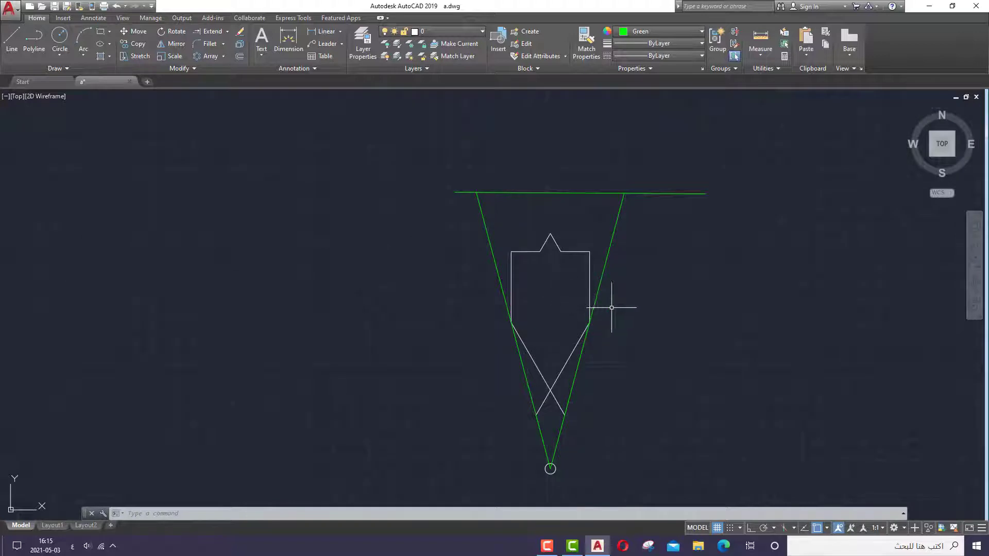
# Offset the right edge inward and outward and the short top edge by 1.00
pyautogui.click(240, 57)
pyautogui.write('1')
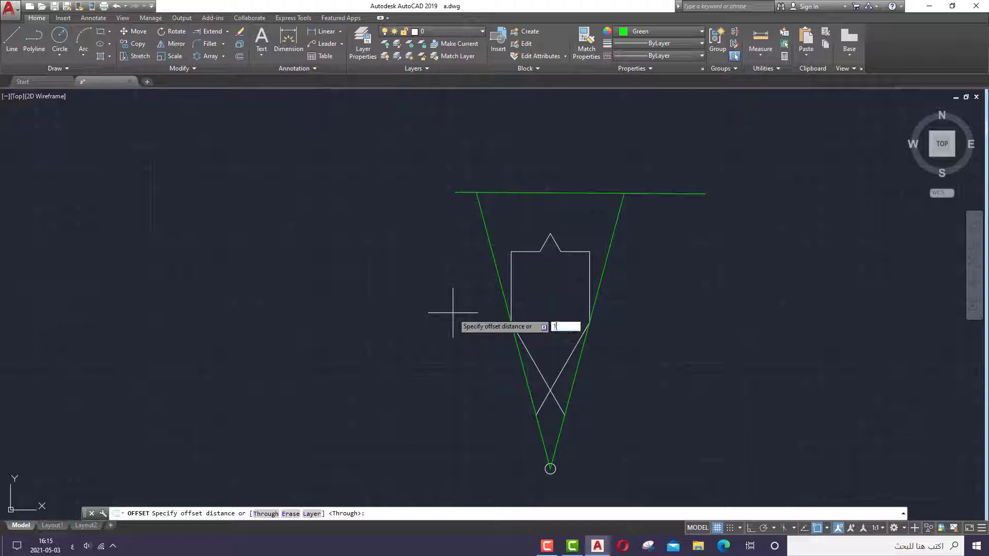
pyautogui.press('Return')
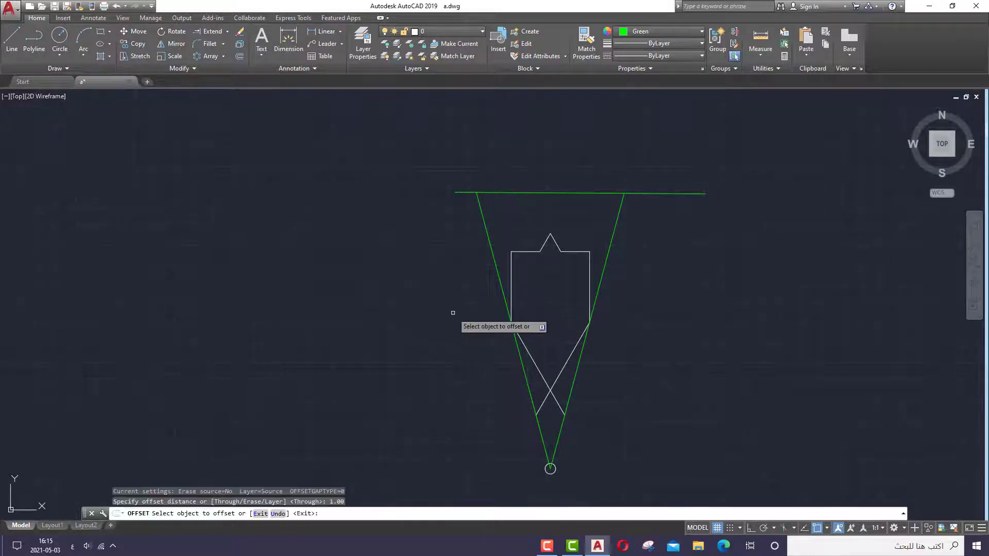
pyautogui.click(589, 289)
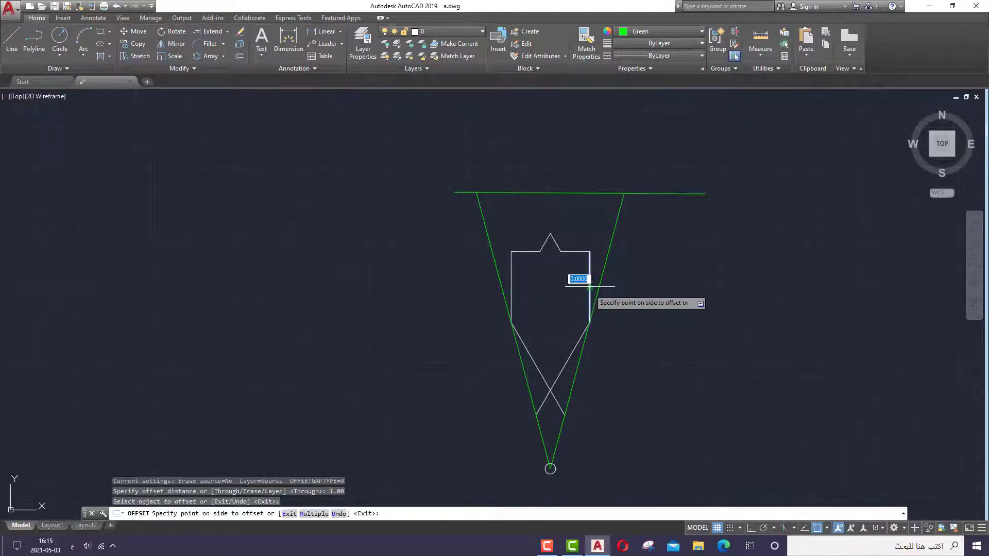
pyautogui.click(580, 284)
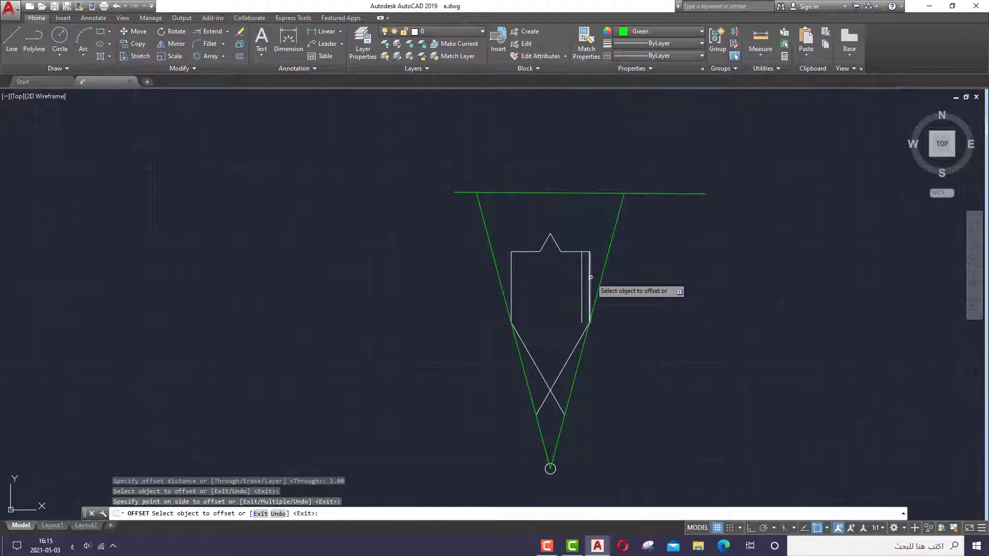
pyautogui.click(591, 276)
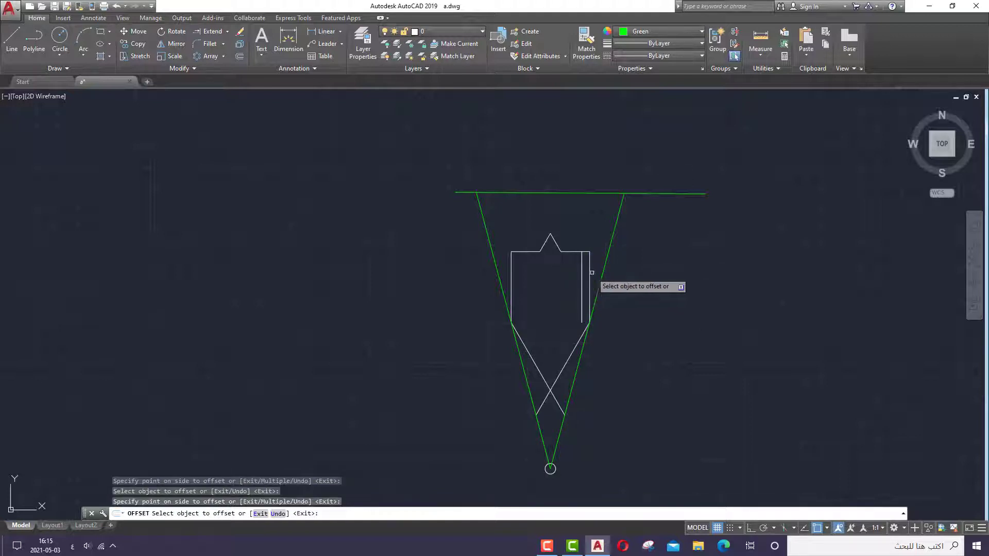
pyautogui.click(591, 270)
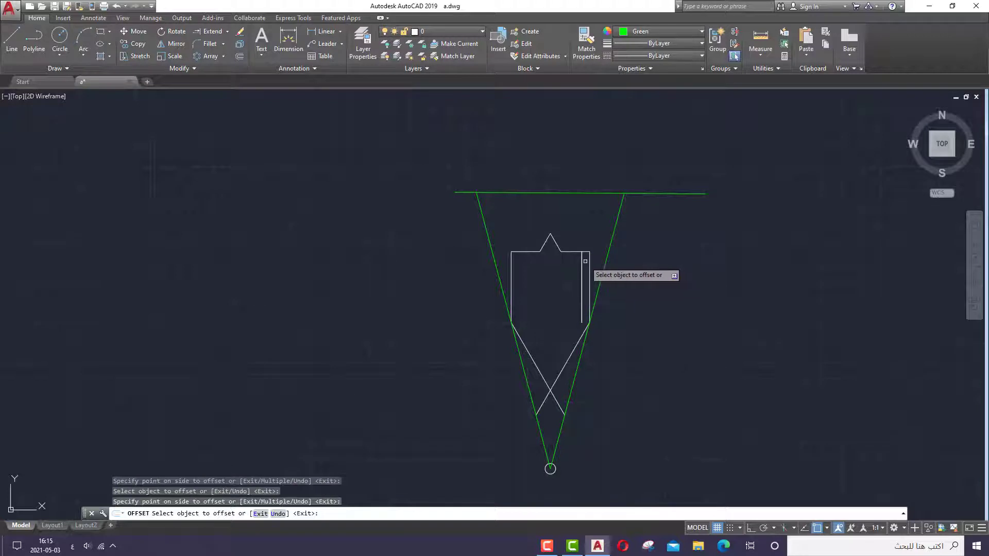
pyautogui.click(590, 260)
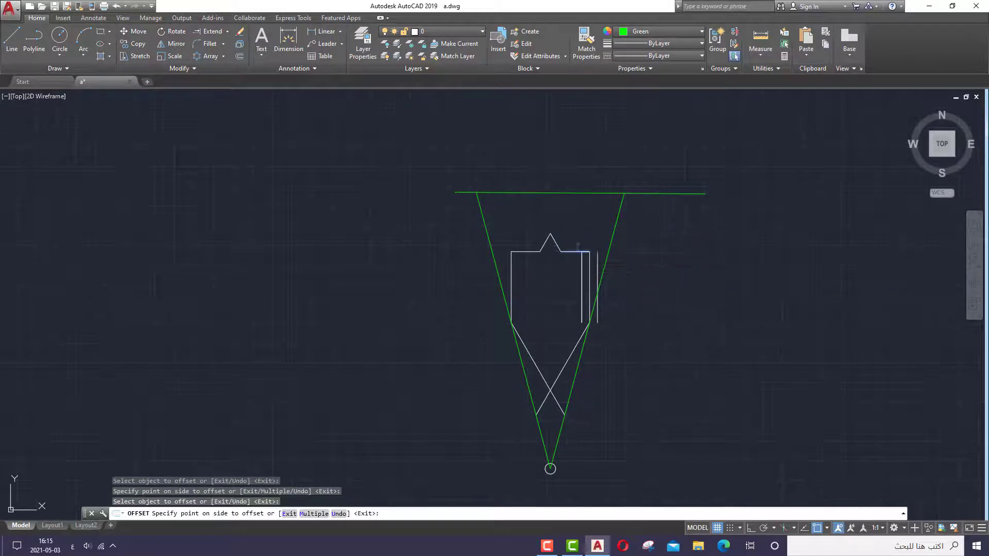
pyautogui.click(572, 251)
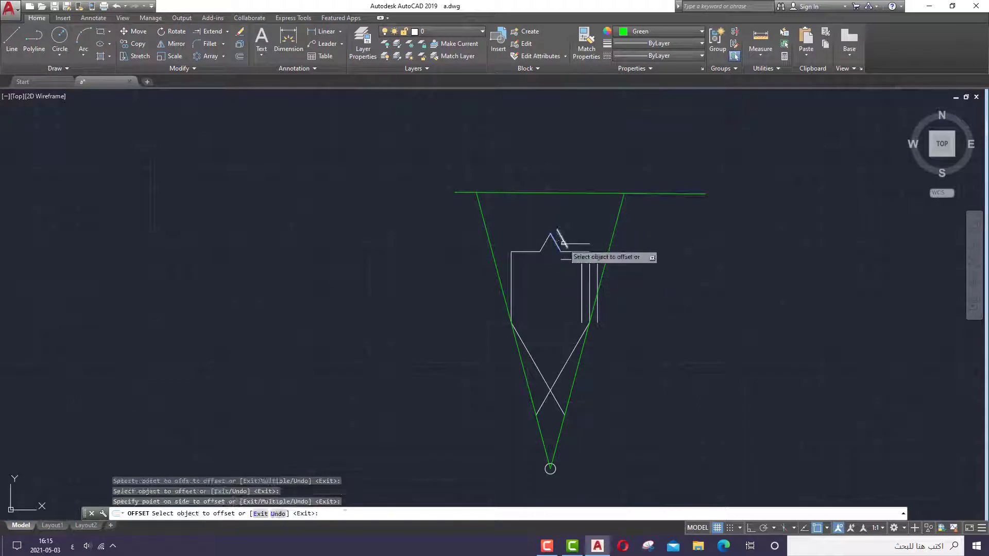
# Offset the slanted peak edges so their copies form a crossed X
pyautogui.click(558, 244)
pyautogui.click(547, 248)
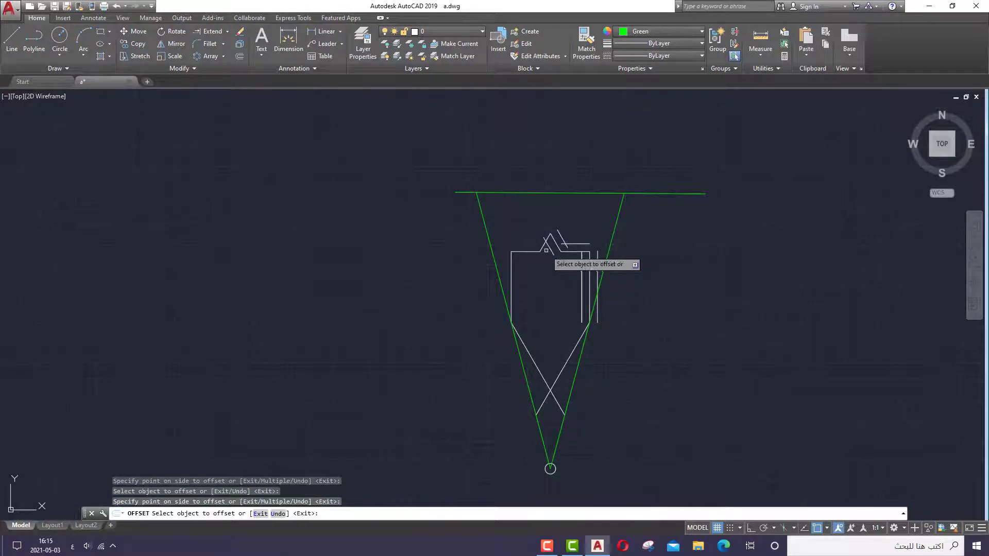
pyautogui.click(544, 248)
pyautogui.click(543, 250)
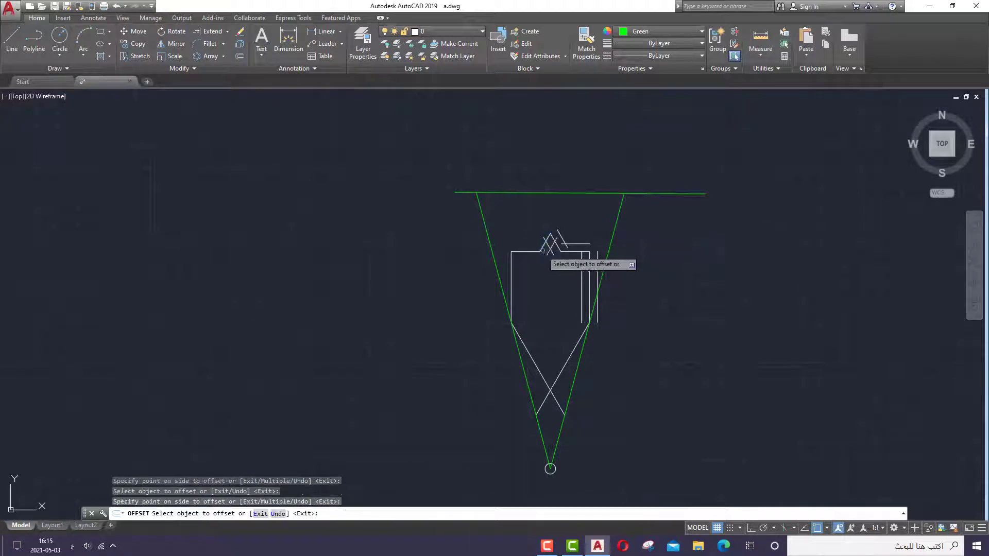
pyautogui.click(541, 248)
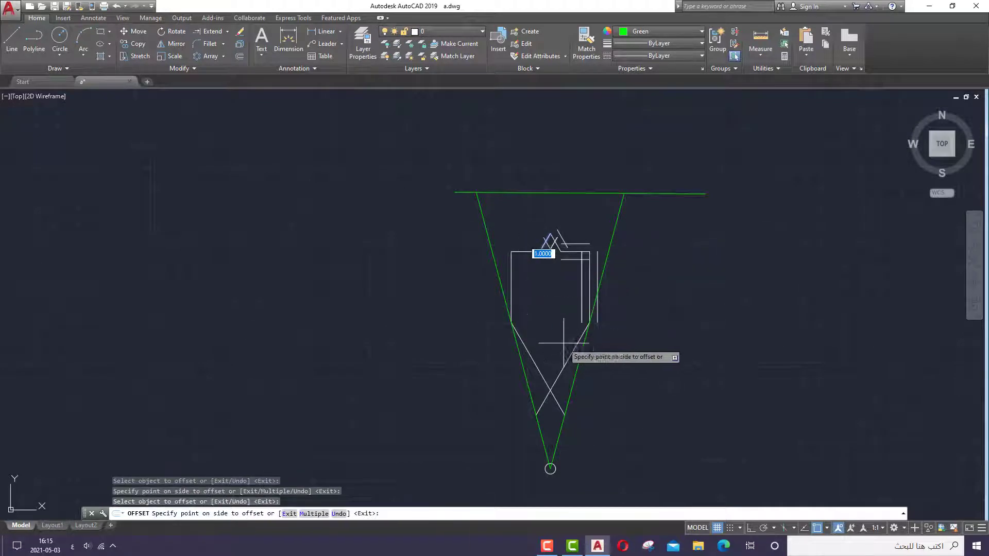
pyautogui.click(525, 252)
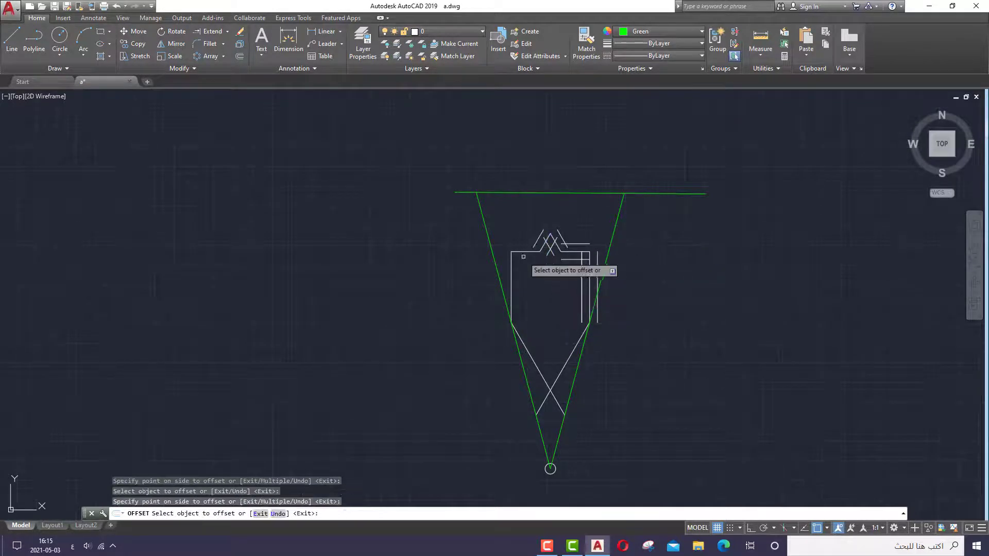
# Add parallel offset copies beside the lower crossing diagonals
pyautogui.click(558, 374)
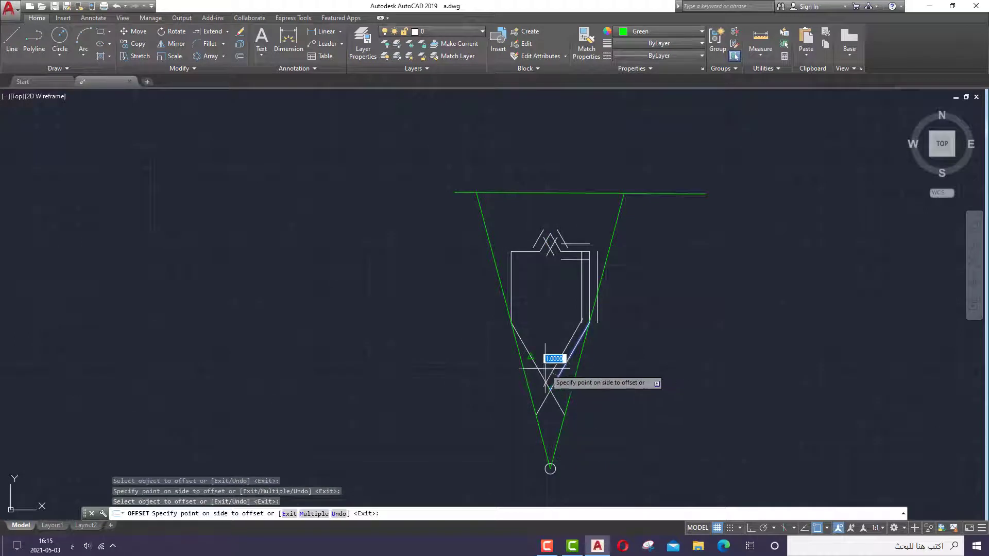
pyautogui.click(561, 408)
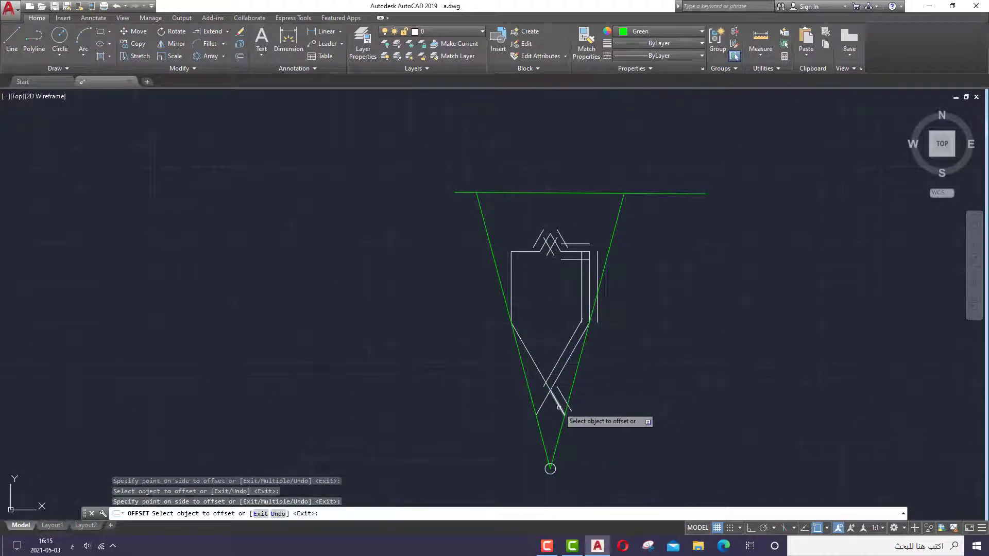
pyautogui.click(555, 413)
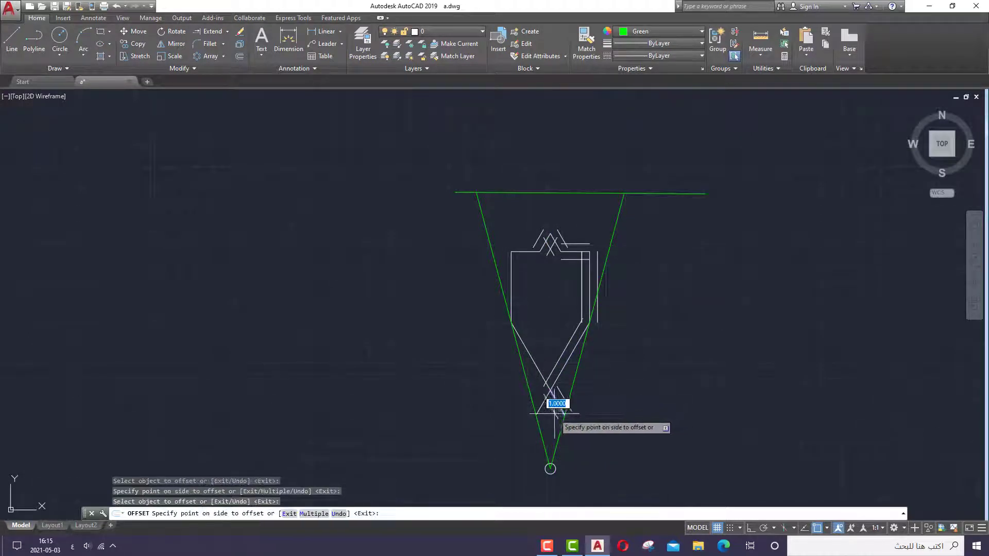
pyautogui.click(560, 370)
pyautogui.rightClick(638, 334)
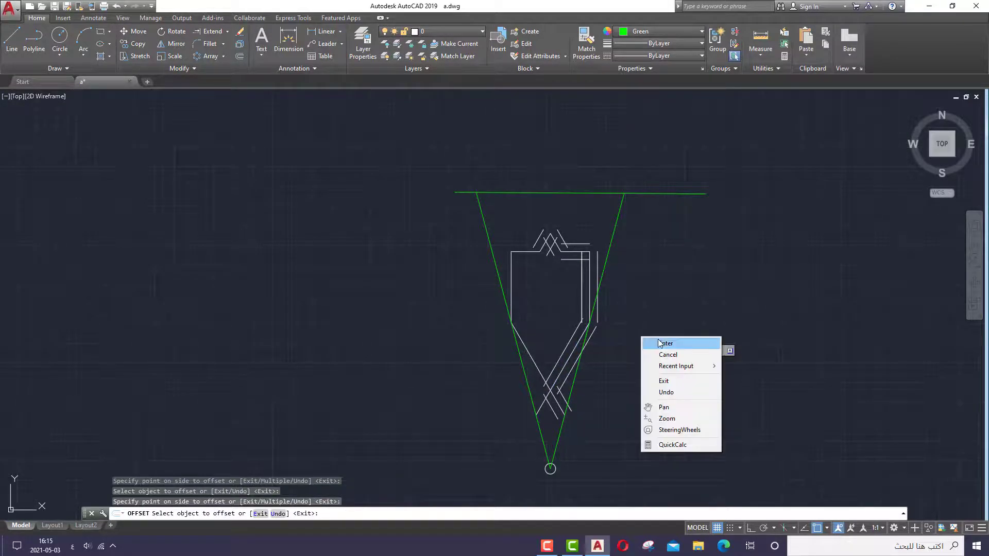
pyautogui.click(648, 338)
# Draw a vertical line with Ortho on from the wedge's bottom apex past the top edge
pyautogui.click(12, 38)
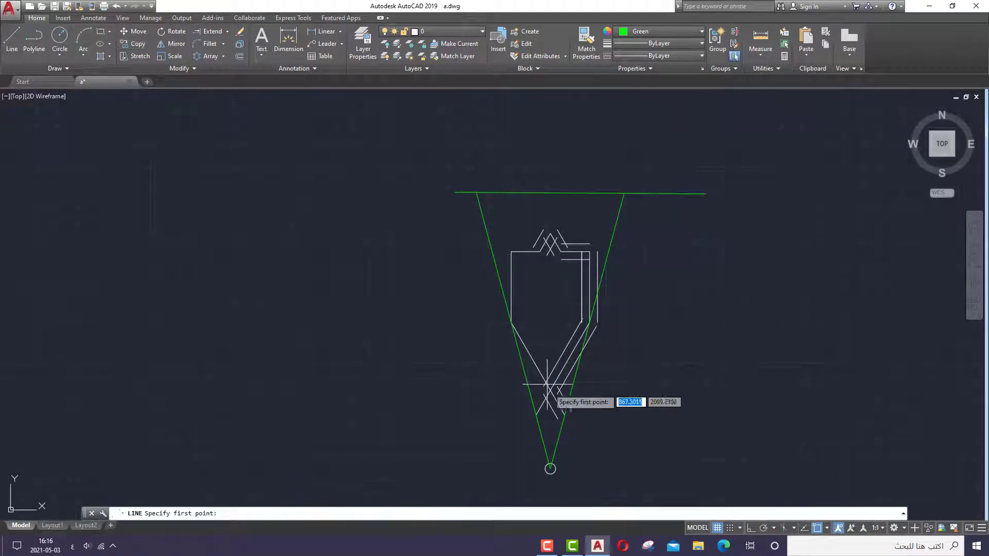
pyautogui.click(550, 468)
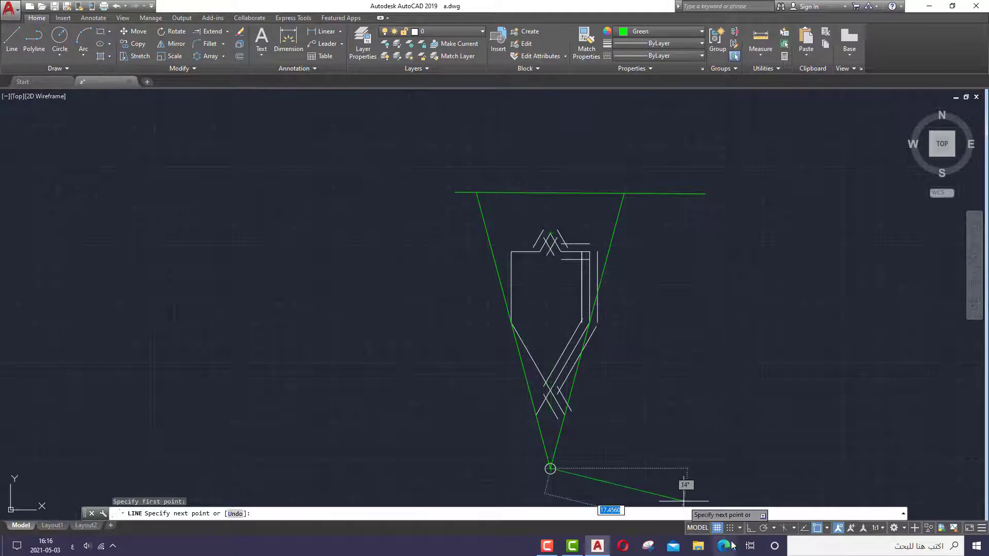
pyautogui.click(751, 528)
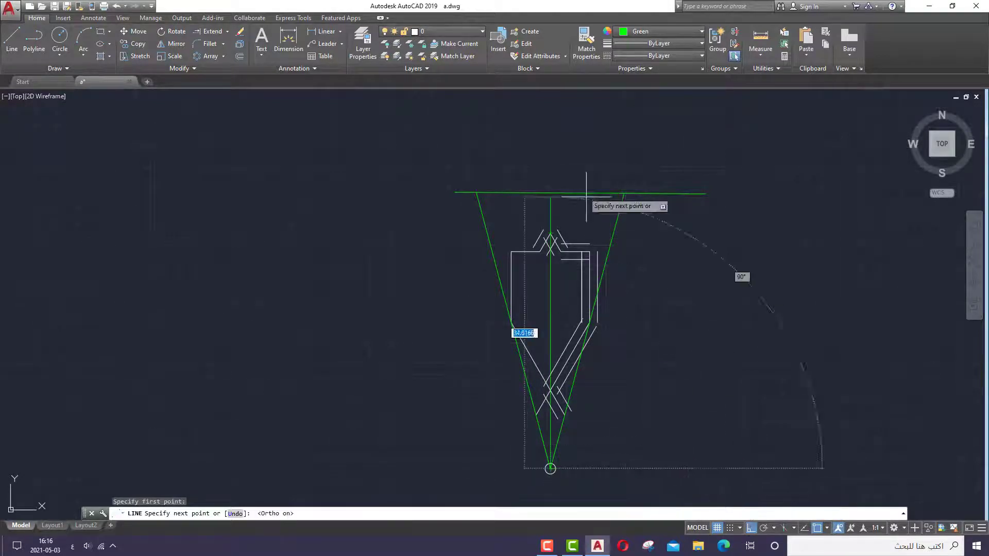
pyautogui.rightClick(563, 148)
pyautogui.click(584, 152)
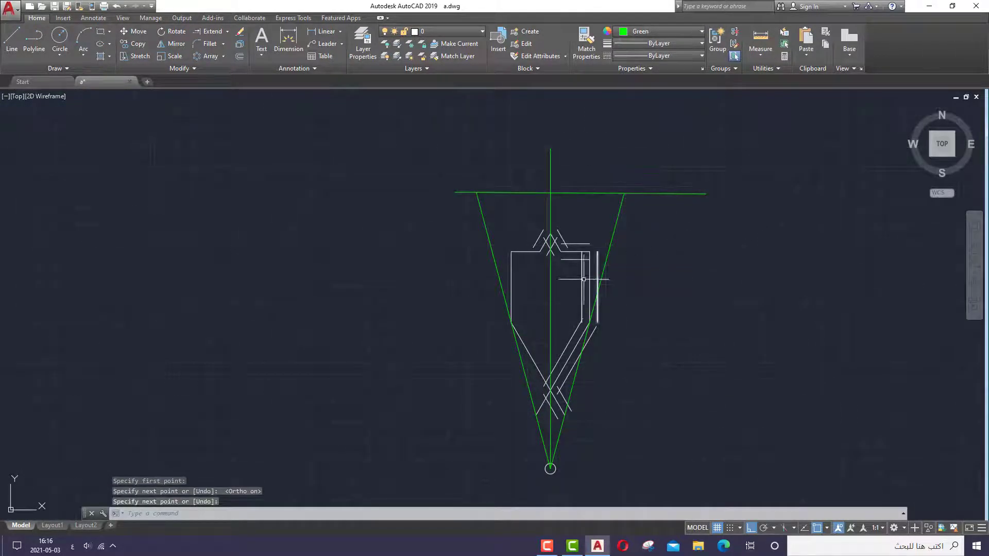
# Select the short diagonal near the top crossing, then window-select the whole wedge drawing
pyautogui.scroll(2, 547, 276)
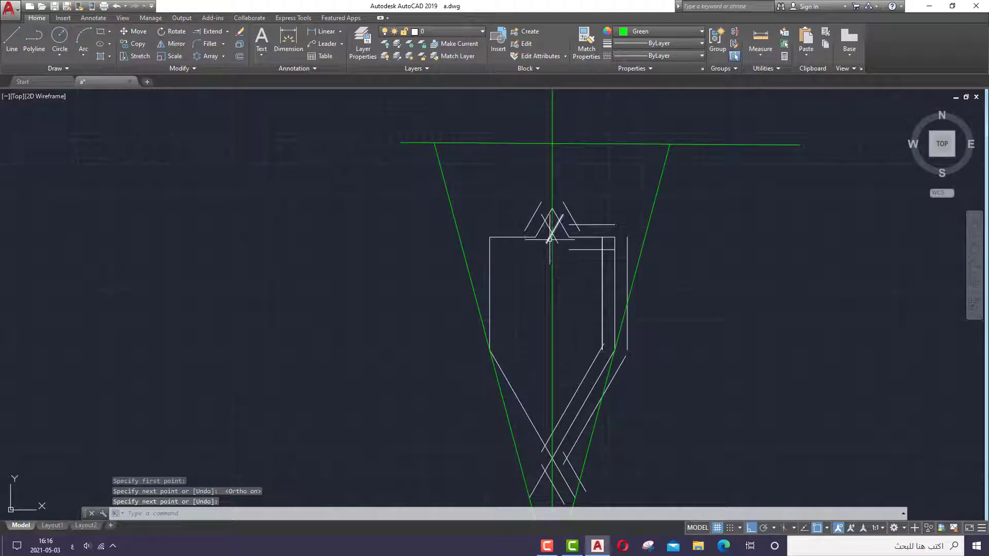
pyautogui.rightClick(549, 240)
pyautogui.click(572, 253)
pyautogui.click(550, 240)
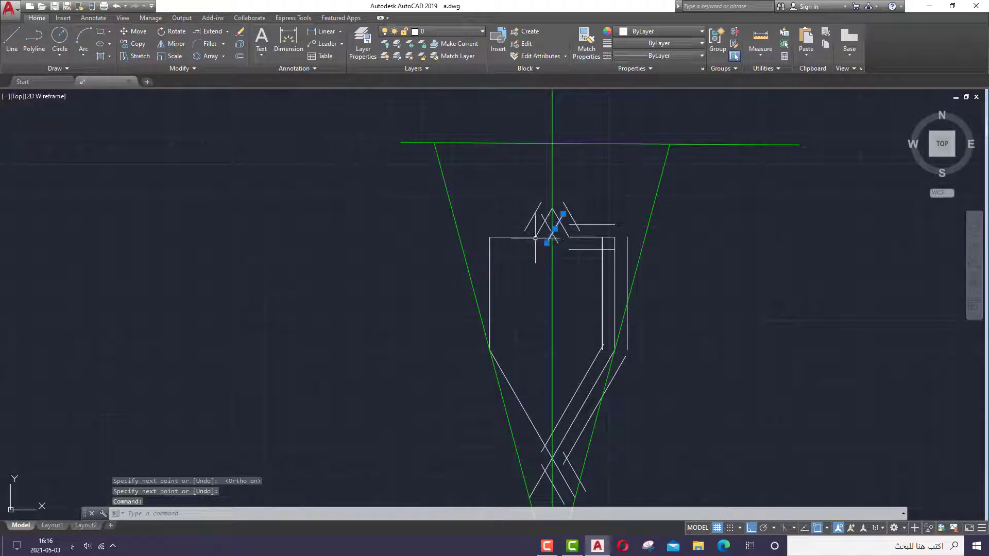
pyautogui.scroll(-3, 579, 250)
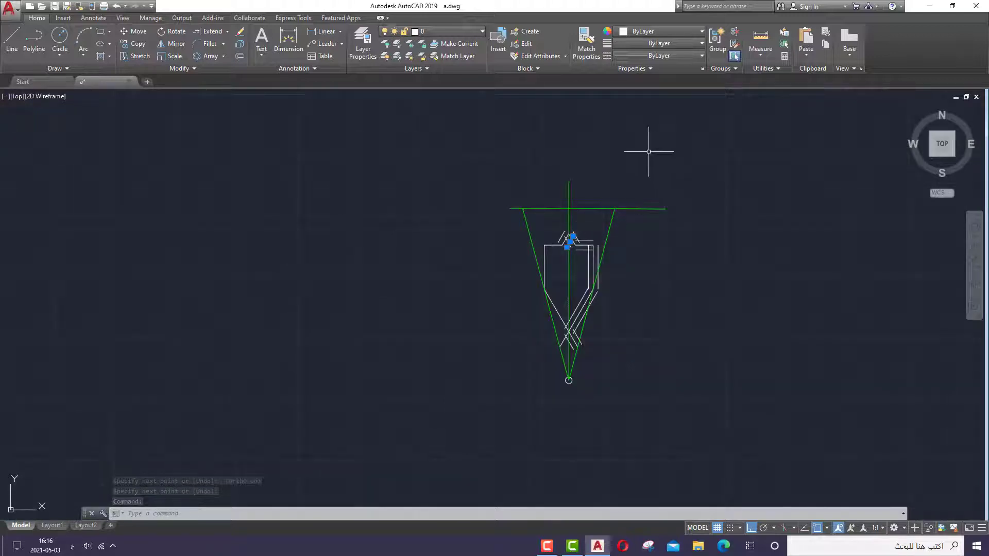
pyautogui.moveTo(631, 133)
pyautogui.mouseDown()
pyautogui.moveTo(806, 378)
pyautogui.moveTo(826, 250)
pyautogui.mouseUp()
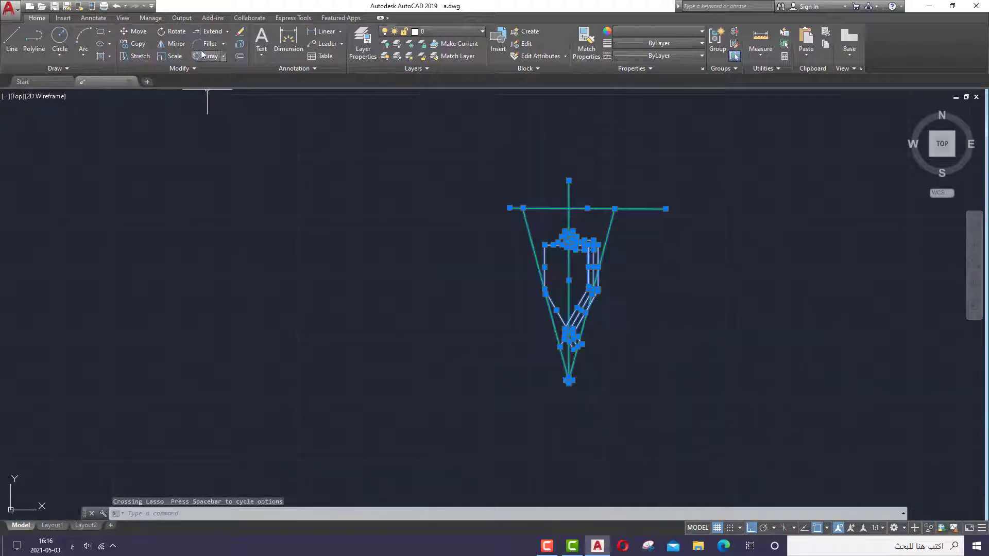
# Trim line pieces at the top crossing, the right vertical line and the outer diagonal
pyautogui.click(218, 56)
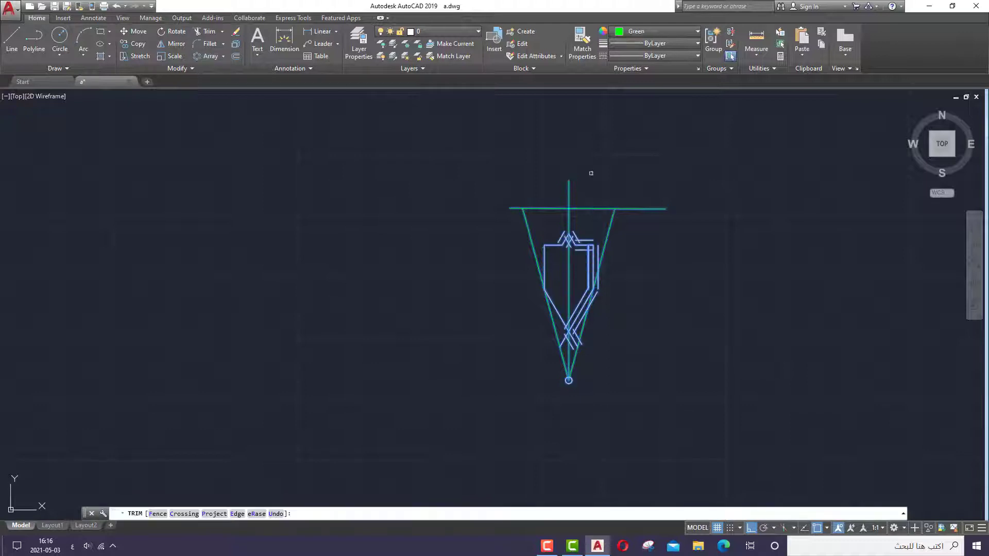
pyautogui.scroll(4, 556, 242)
pyautogui.scroll(2, 599, 240)
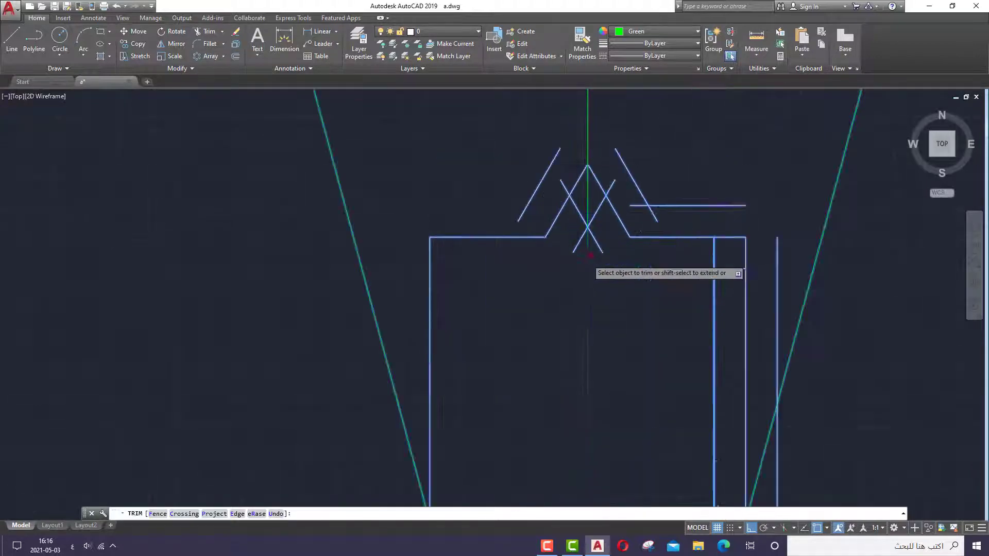
pyautogui.click(578, 239)
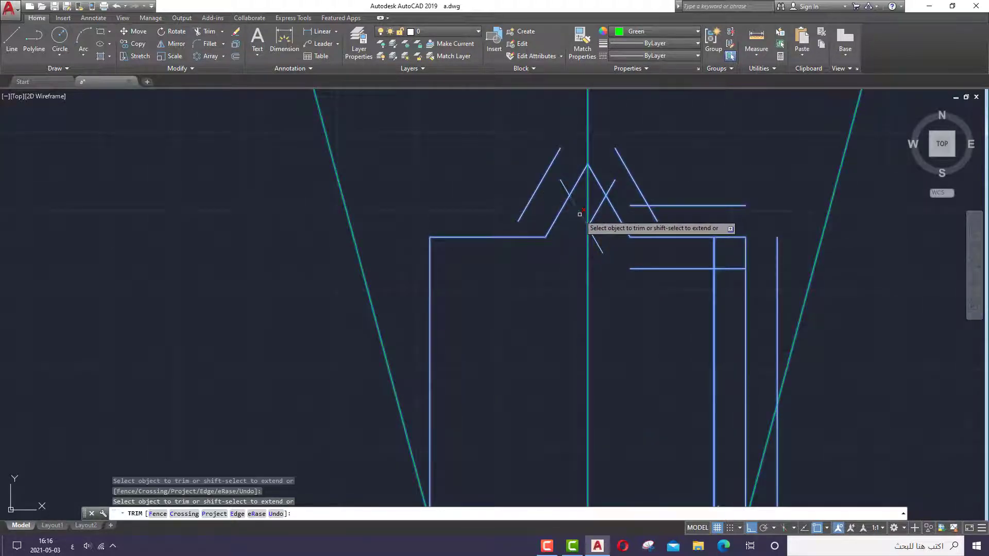
pyautogui.click(583, 174)
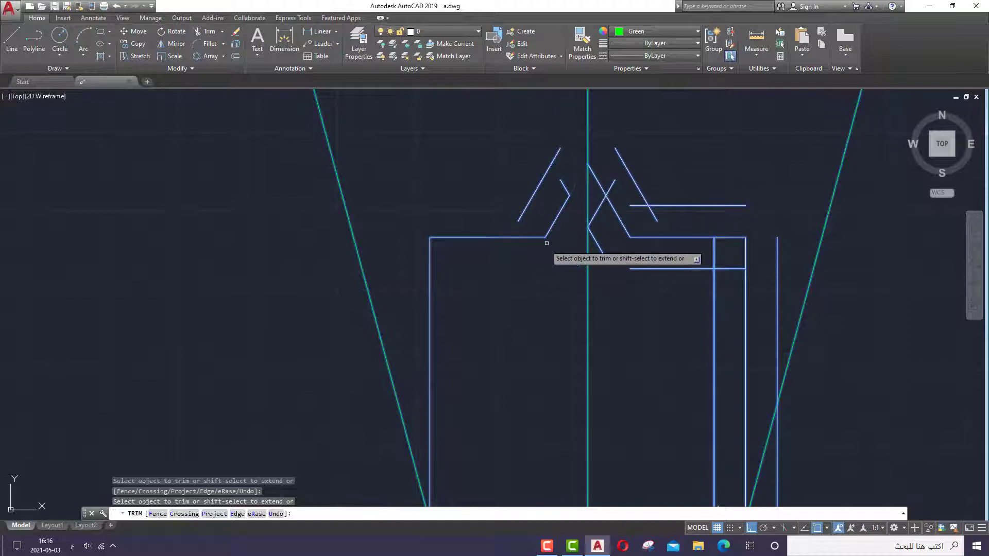
pyautogui.scroll(-4, 522, 280)
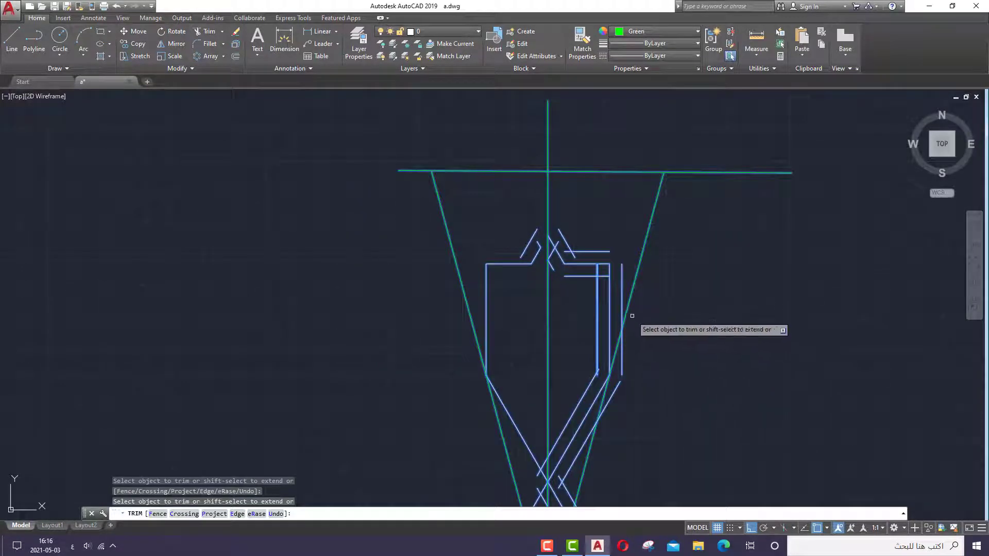
pyautogui.click(623, 355)
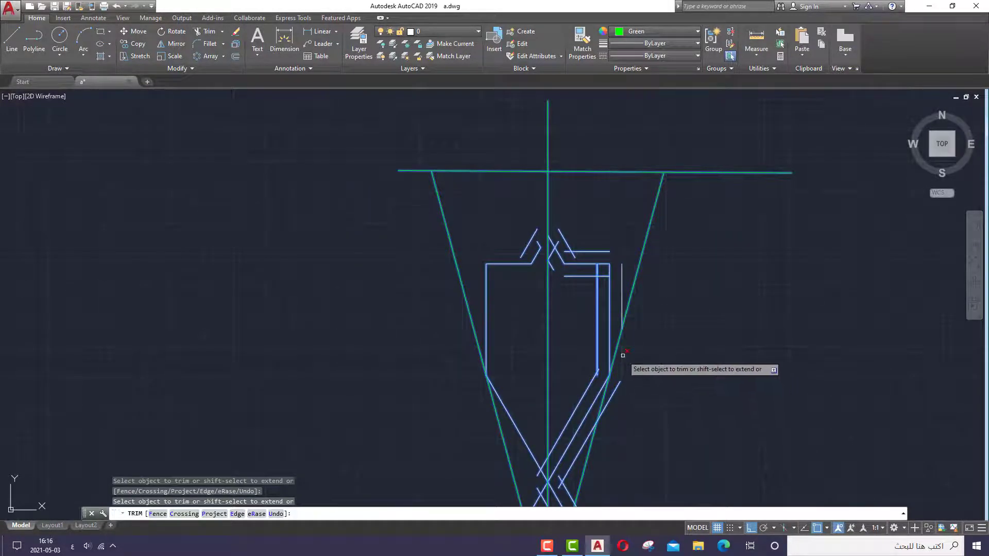
pyautogui.click(613, 396)
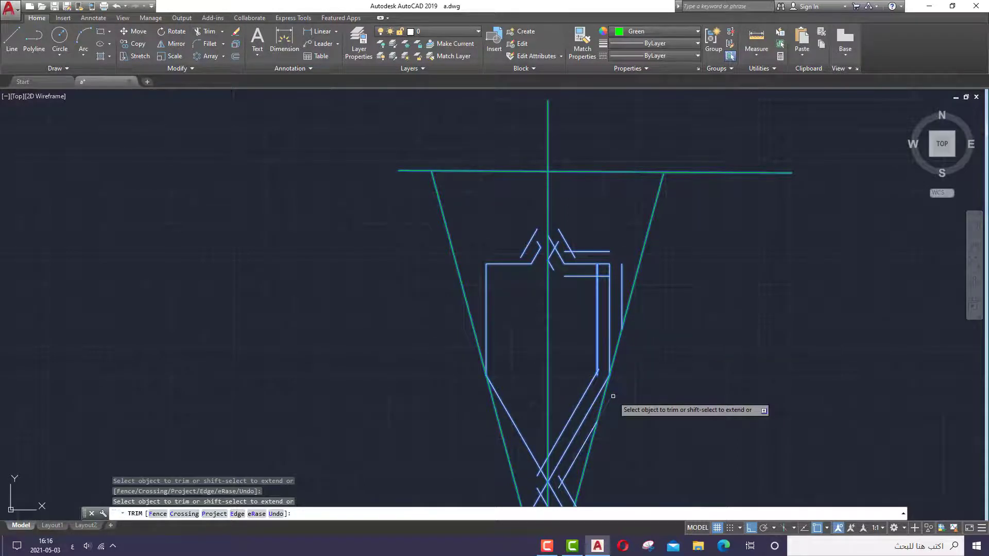
pyautogui.scroll(4, 613, 381)
pyautogui.scroll(-4, 610, 340)
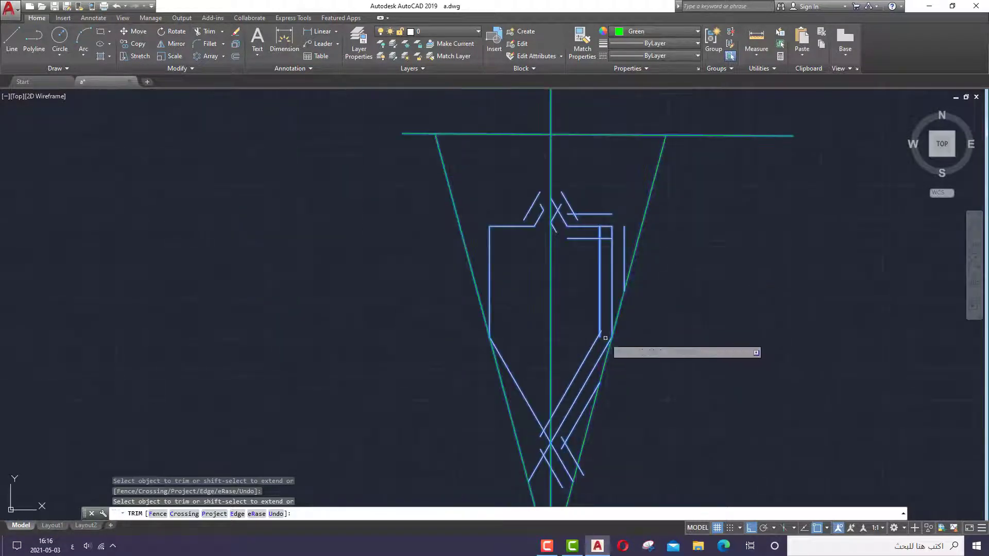
pyautogui.scroll(4, 605, 338)
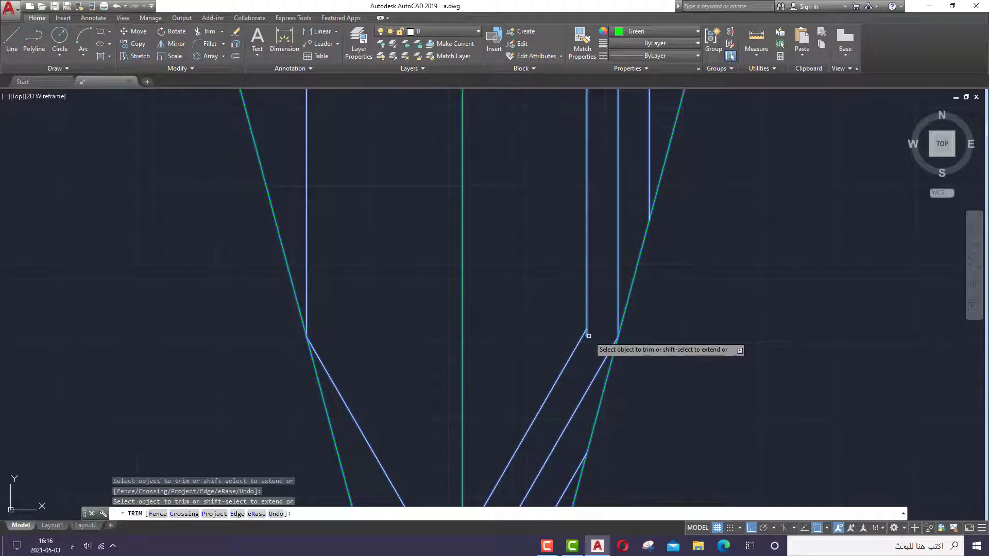
pyautogui.click(586, 336)
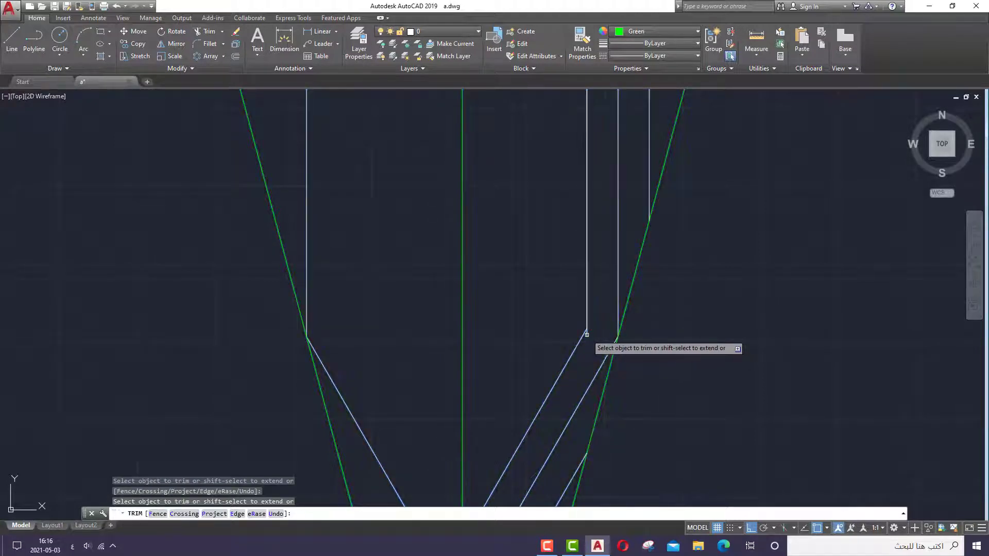
pyautogui.scroll(-5, 598, 343)
pyautogui.scroll(7, 595, 291)
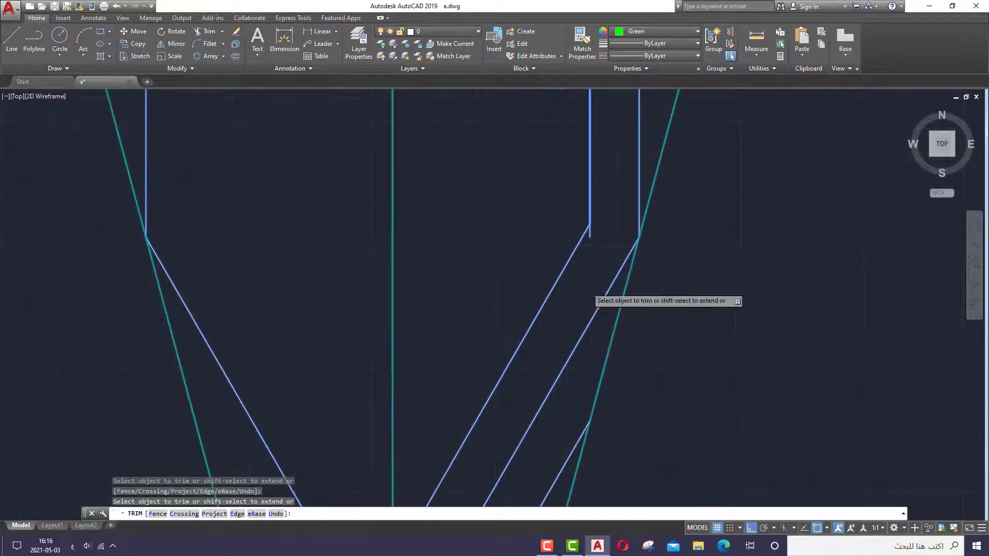
# Trim the lower crossing diagonals back at the centre line and green edge, leaving notches
pyautogui.click(589, 234)
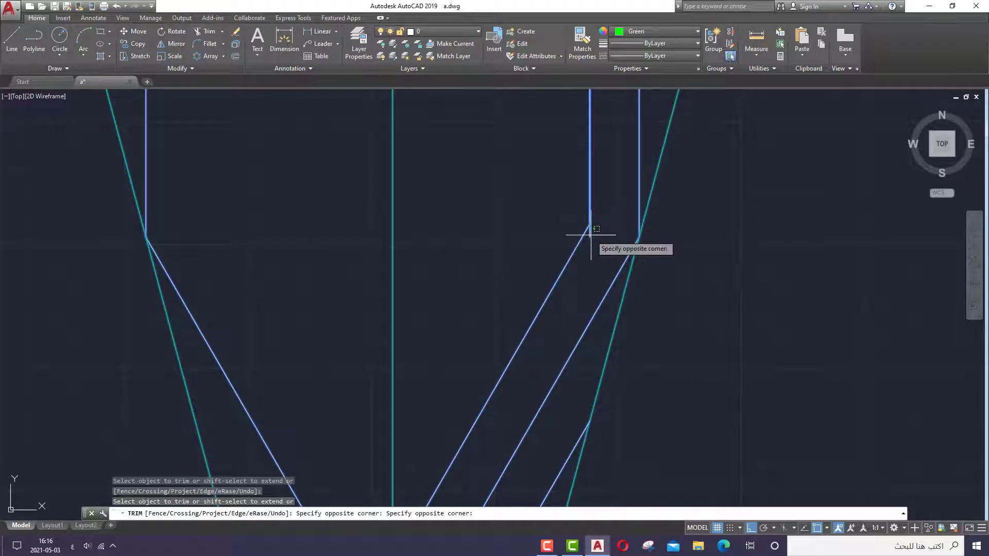
pyautogui.click(591, 282)
pyautogui.scroll(-4, 598, 229)
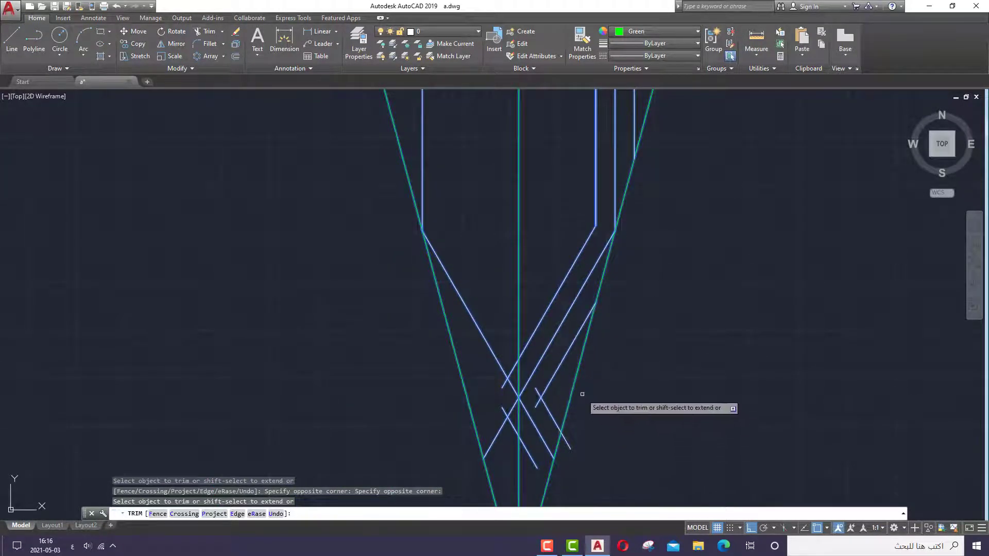
pyautogui.click(566, 409)
pyautogui.click(535, 403)
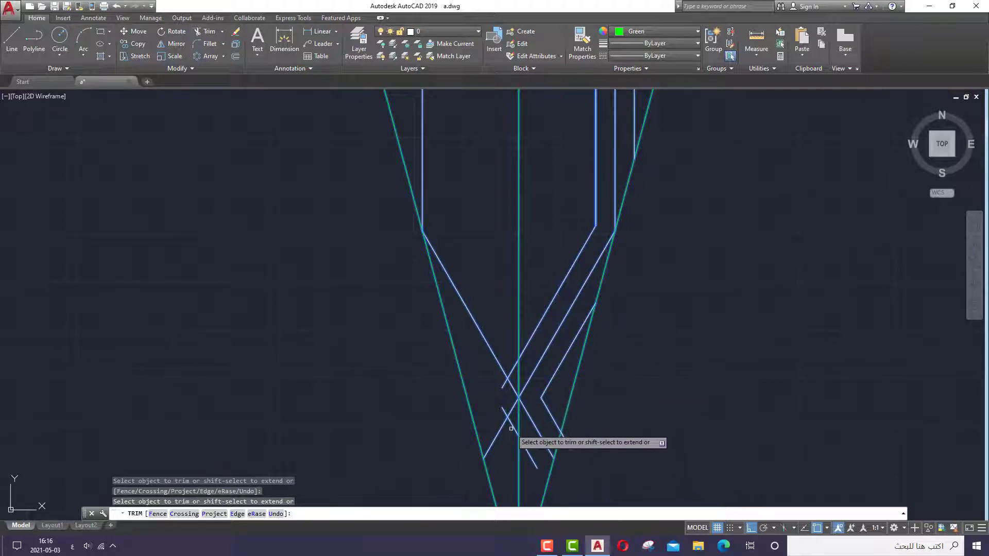
pyautogui.click(514, 392)
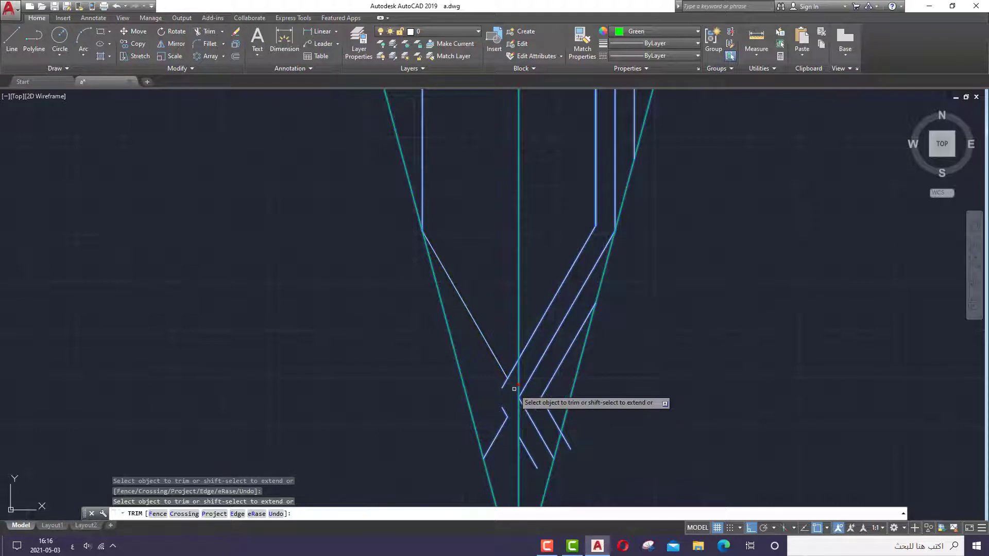
pyautogui.click(513, 366)
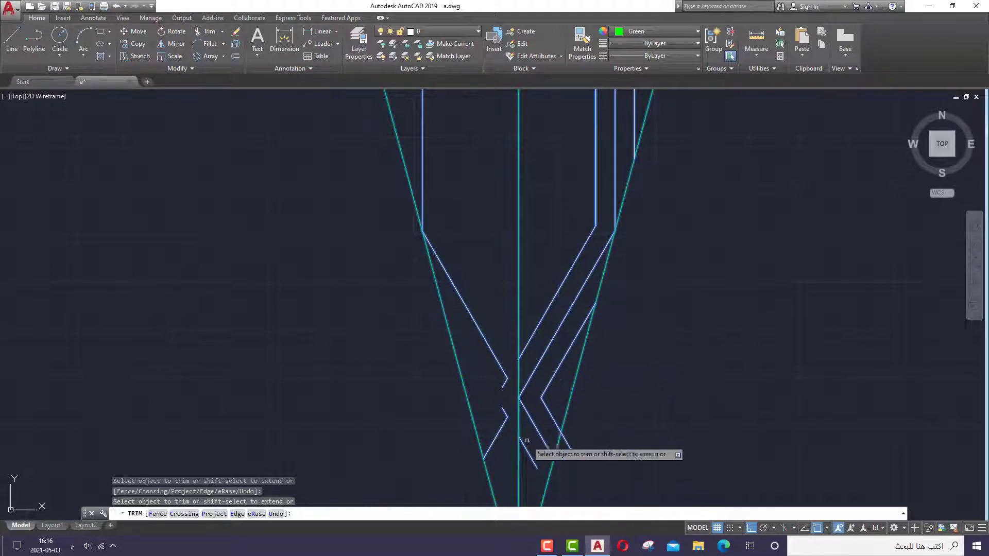
pyautogui.click(566, 439)
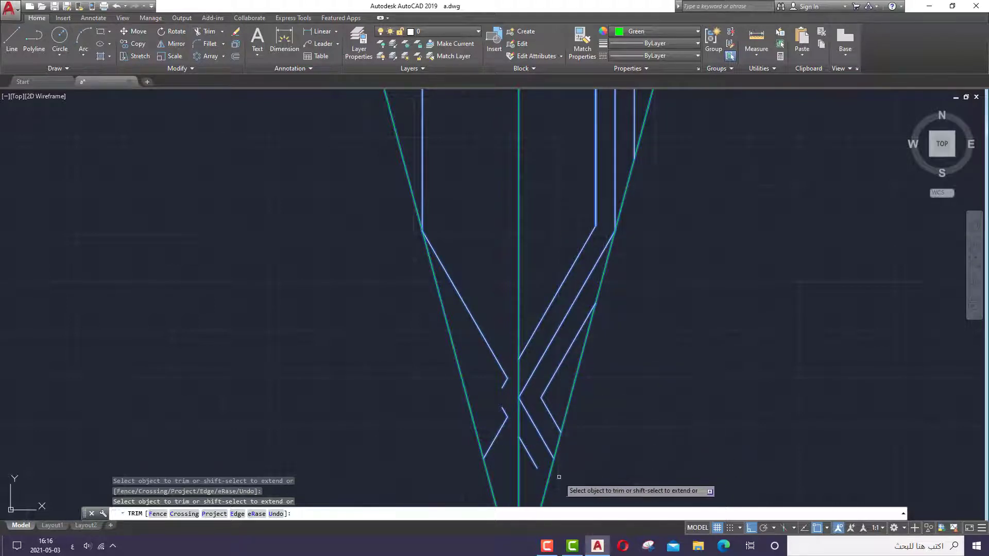
pyautogui.scroll(-4, 556, 435)
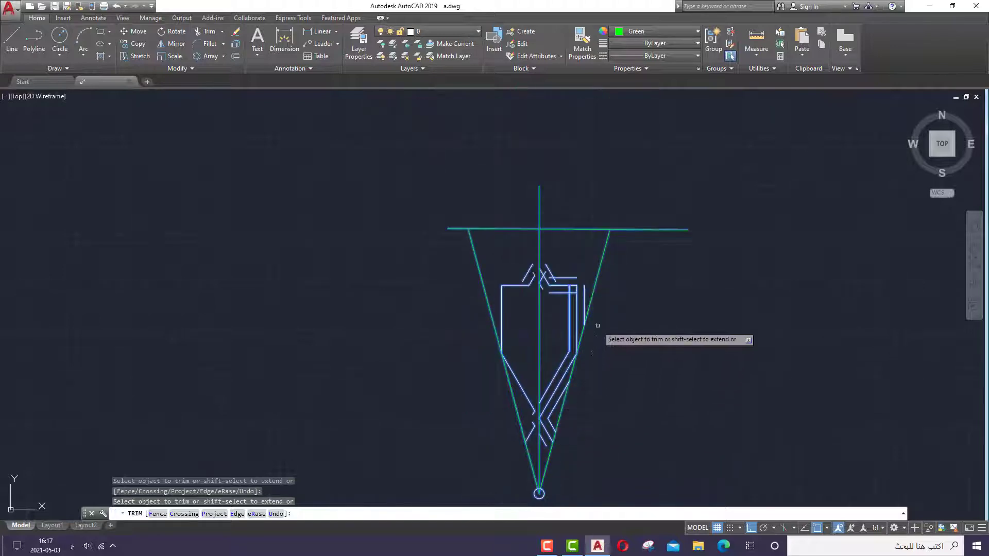
# Erase the three green construction lines, then select the remaining petal motif
pyautogui.rightClick(648, 254)
pyautogui.click(662, 259)
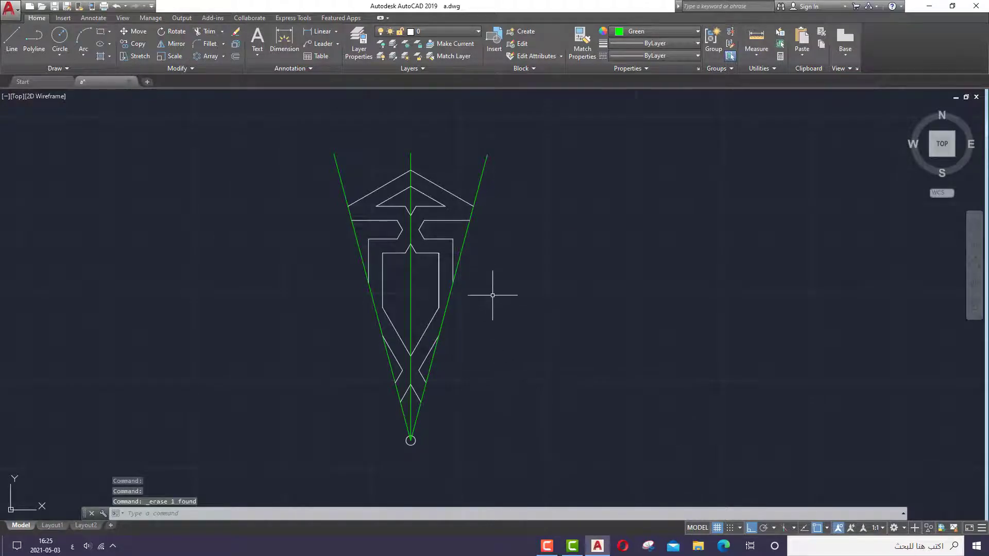
pyautogui.click(463, 243)
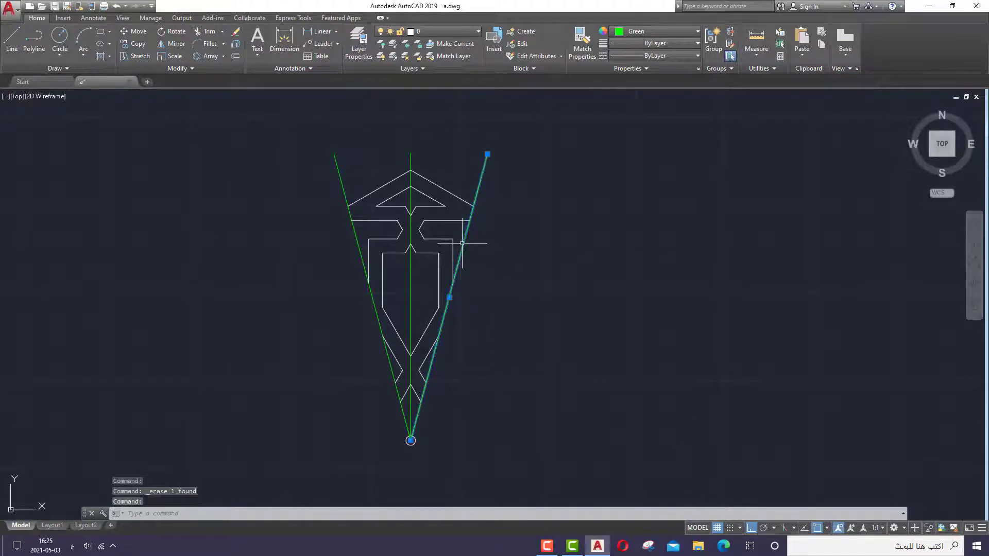
pyautogui.click(412, 237)
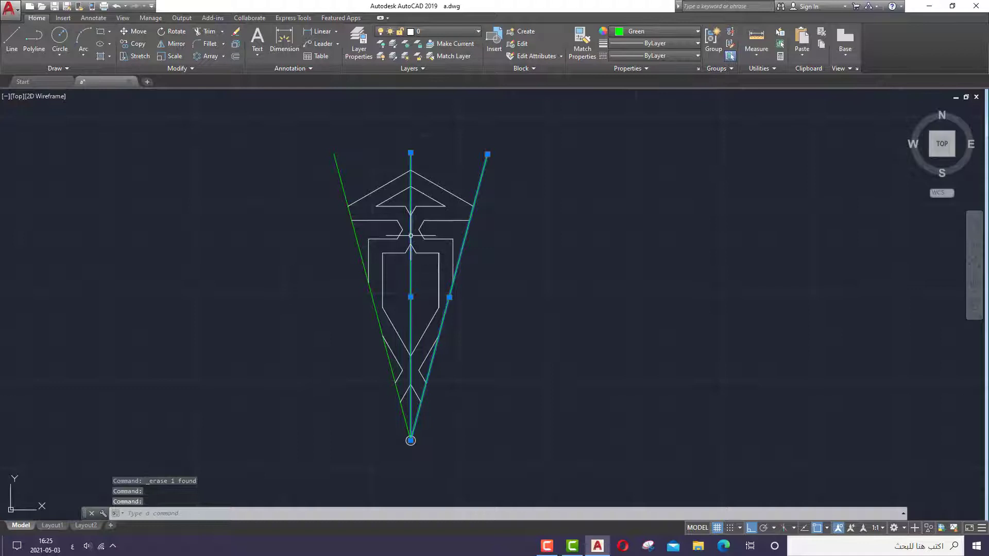
pyautogui.click(355, 235)
pyautogui.rightClick(354, 236)
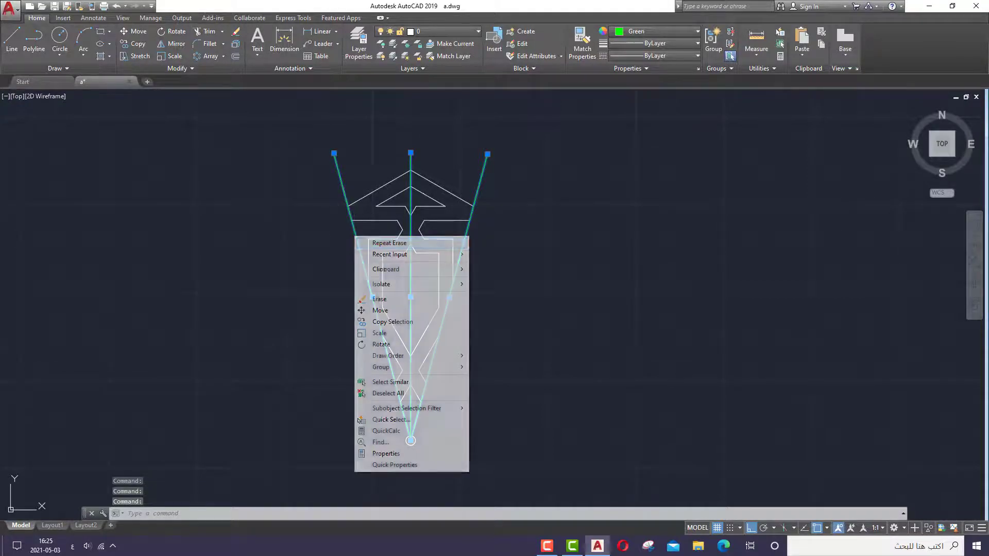
pyautogui.click(373, 299)
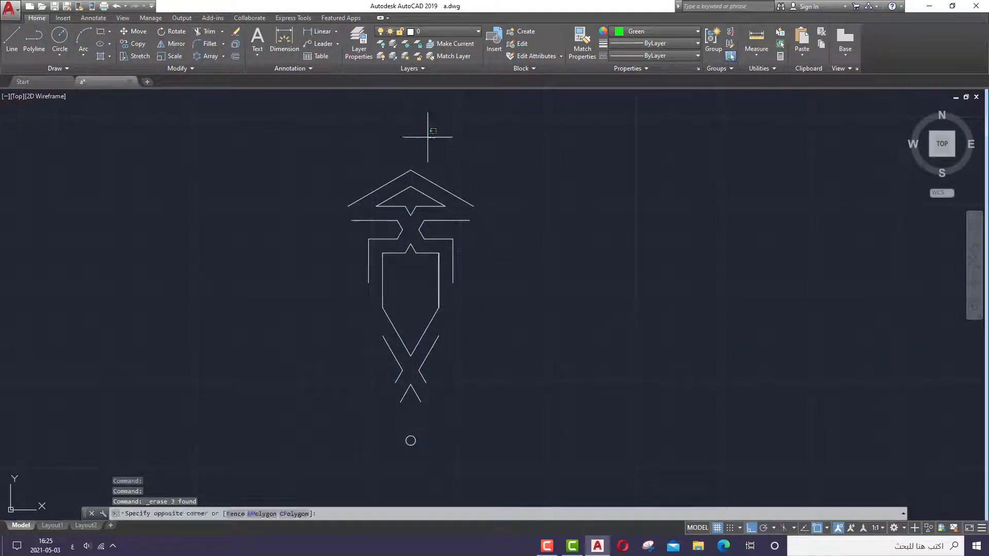
pyautogui.moveTo(434, 137)
pyautogui.mouseDown()
pyautogui.moveTo(415, 411)
pyautogui.moveTo(536, 253)
pyautogui.mouseUp()
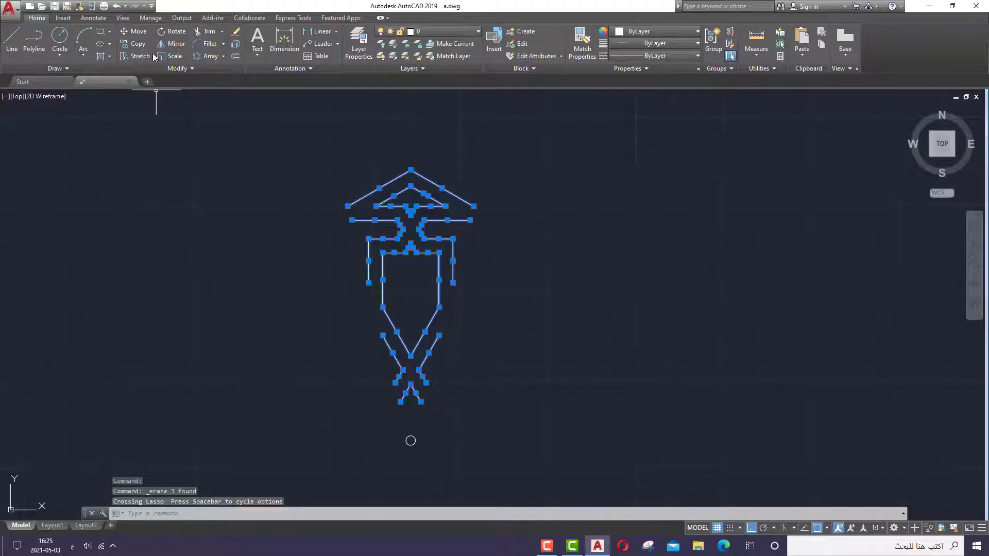
# Polar-array the petal motif into 12 items centred on the small circle
pyautogui.click(223, 57)
pyautogui.click(216, 113)
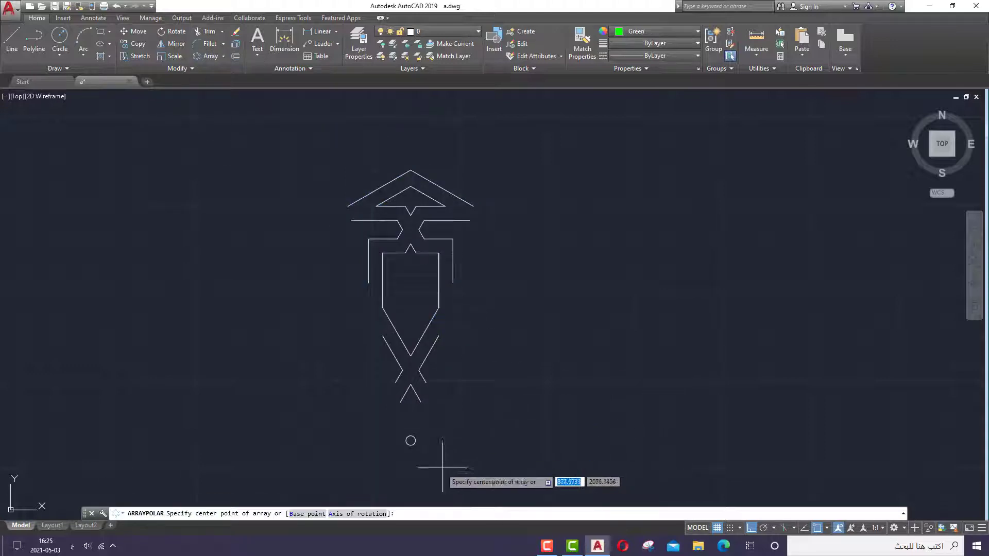
pyautogui.scroll(-2, 409, 439)
pyautogui.scroll(5, 410, 440)
pyautogui.scroll(5, 410, 440)
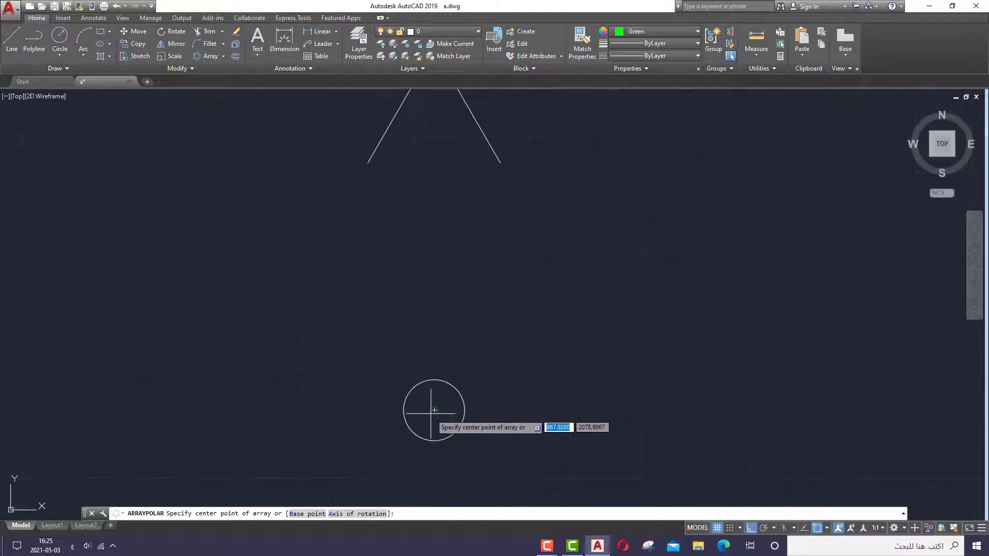
pyautogui.click(435, 410)
pyautogui.scroll(-4, 506, 308)
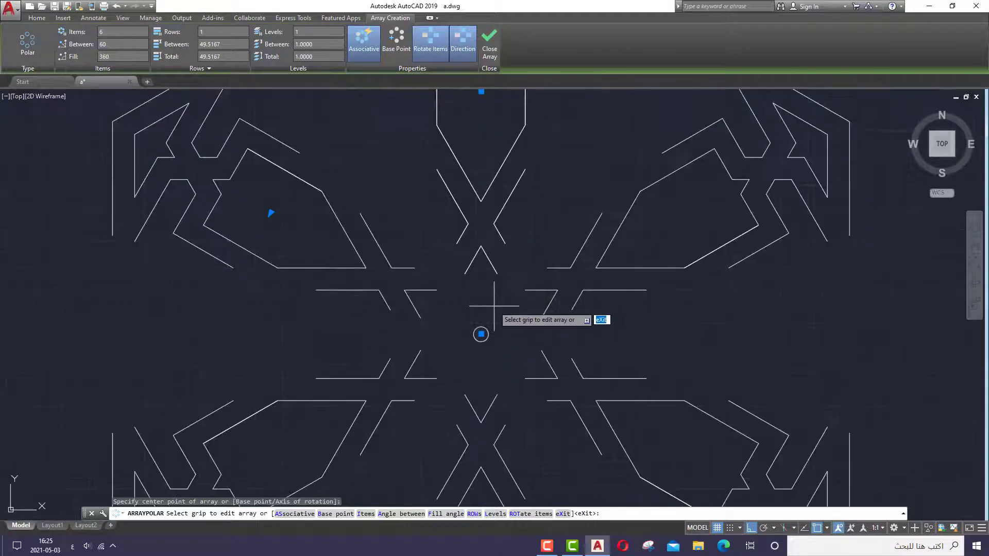
pyautogui.scroll(-3, 490, 309)
pyautogui.write('12')
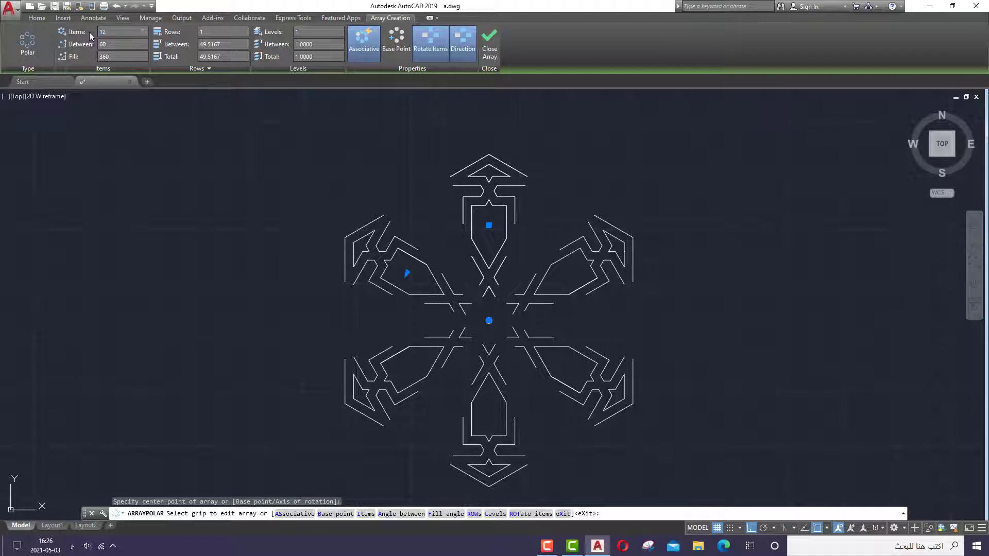
pyautogui.press('Return')
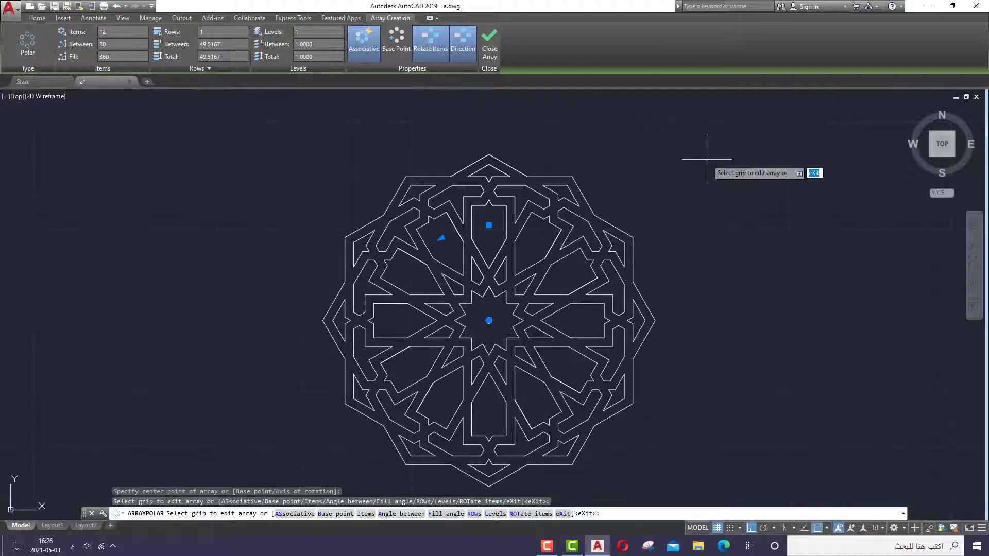
pyautogui.click(488, 47)
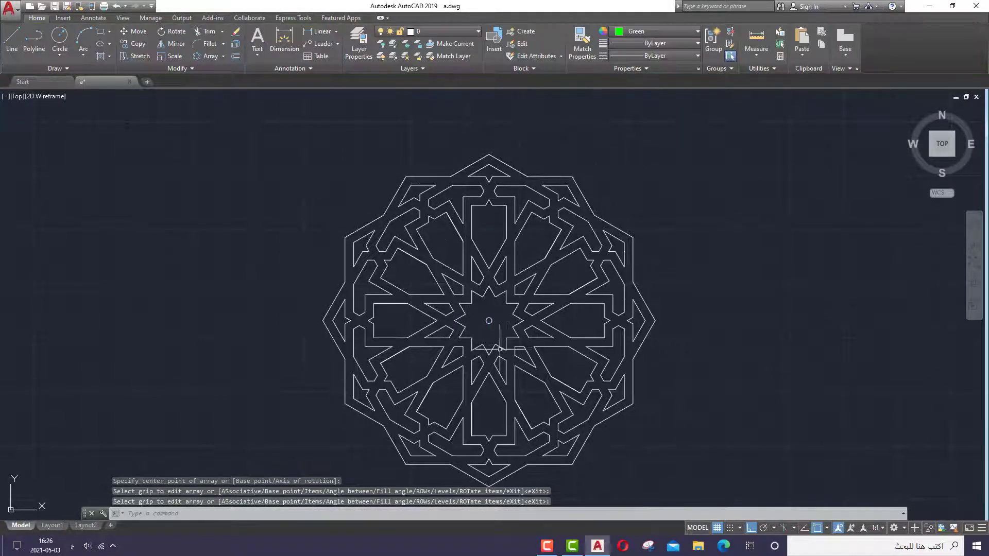
# Select the whole rosette and explode it into separate lines
pyautogui.scroll(-4, 498, 343)
pyautogui.scroll(4, 495, 331)
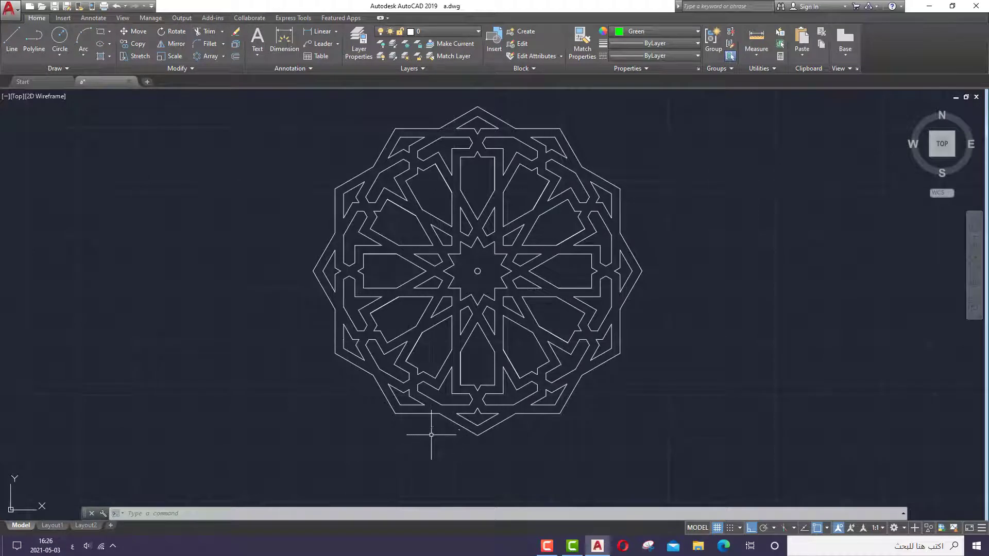
pyautogui.scroll(-2, 434, 425)
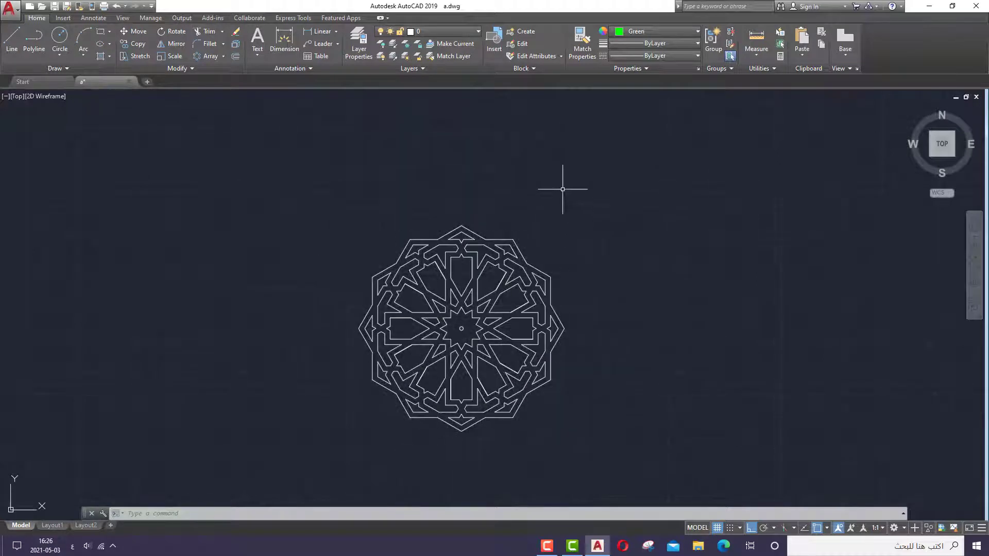
pyautogui.moveTo(519, 178)
pyautogui.mouseDown()
pyautogui.moveTo(685, 265)
pyautogui.moveTo(541, 198)
pyautogui.mouseUp()
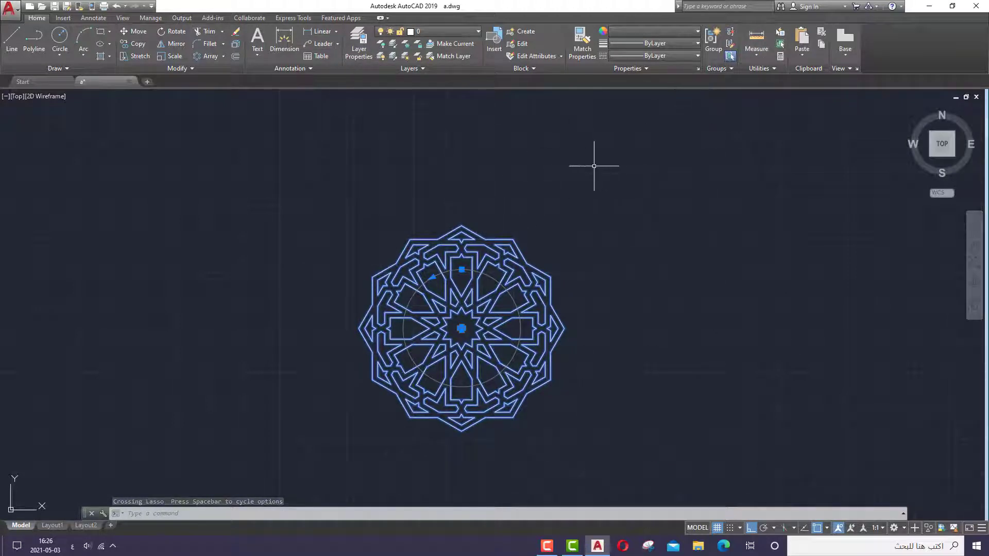
pyautogui.click(522, 203)
pyautogui.rightClick(538, 170)
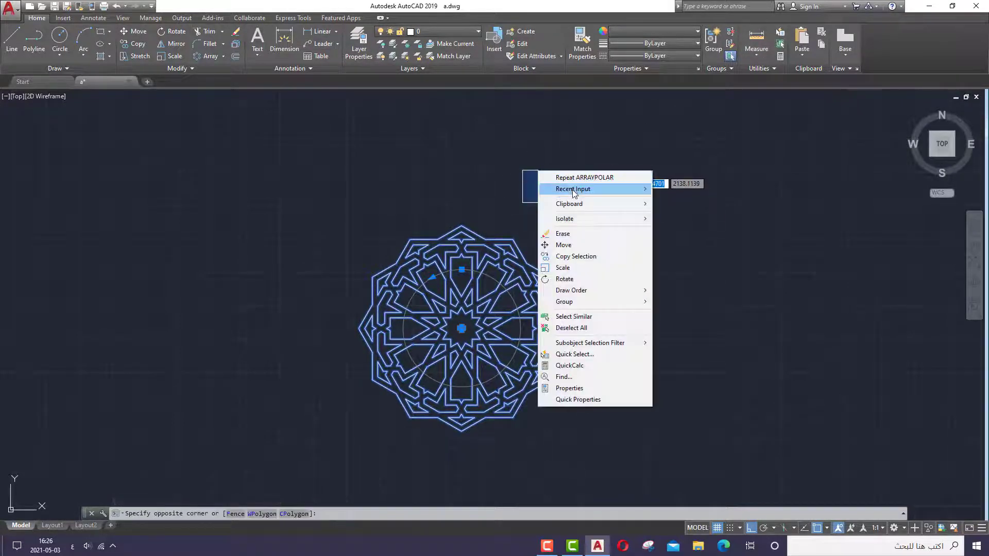
pyautogui.press('Escape')
pyautogui.moveTo(566, 181)
pyautogui.mouseDown()
pyautogui.moveTo(398, 470)
pyautogui.moveTo(248, 214)
pyautogui.mouseUp()
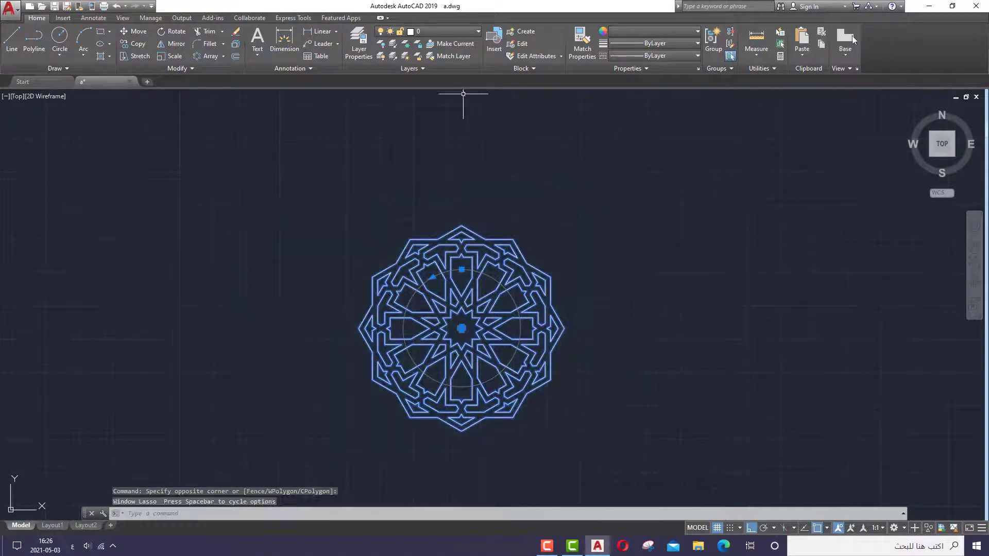
pyautogui.click(232, 45)
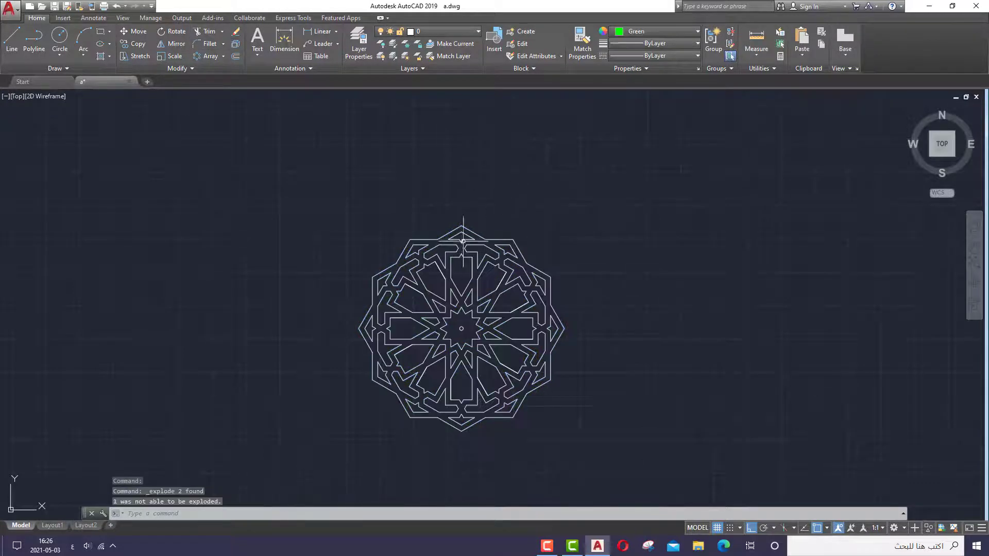
pyautogui.scroll(4, 447, 322)
pyautogui.scroll(-4, 450, 316)
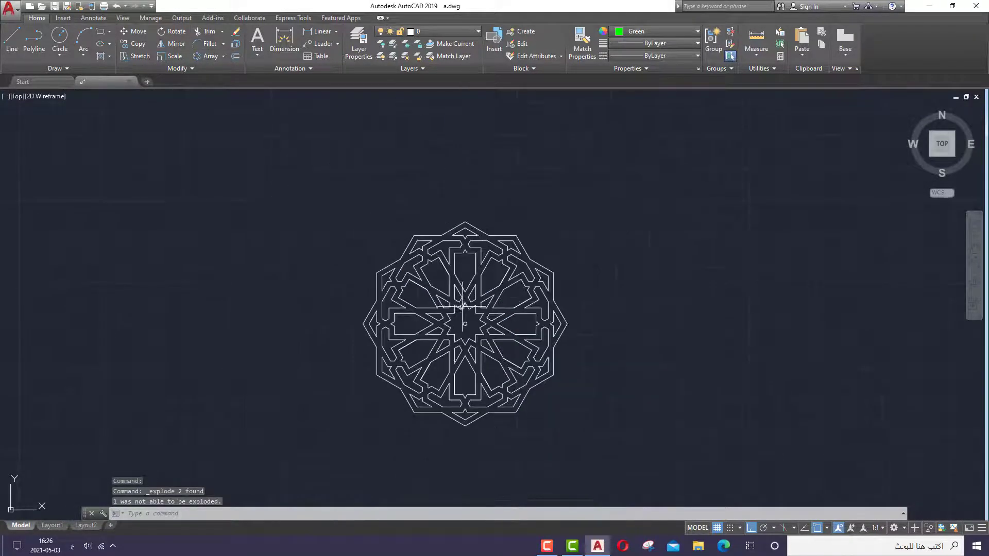
# Draw a vertical green line from the rosette's rightmost point to well above the pattern
pyautogui.click(8, 39)
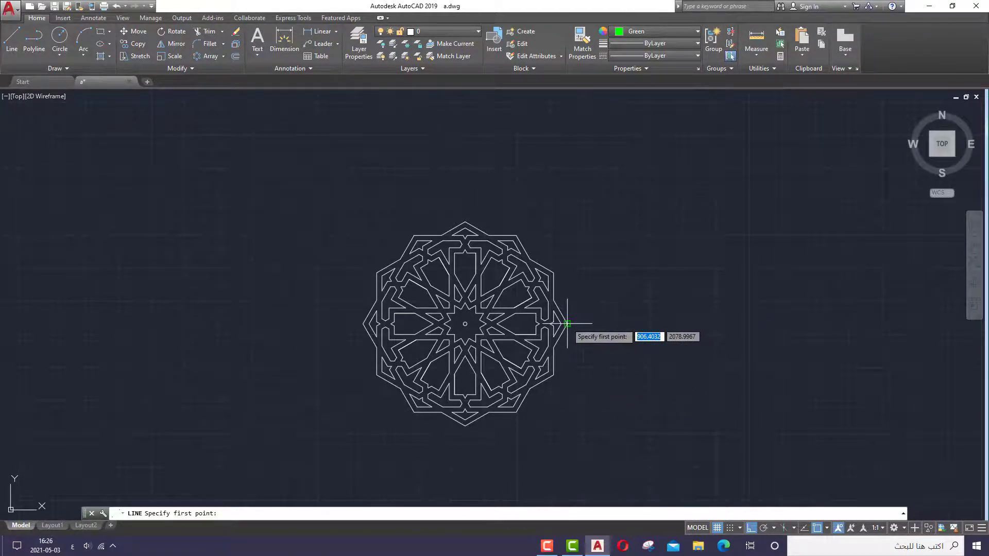
pyautogui.scroll(4, 567, 323)
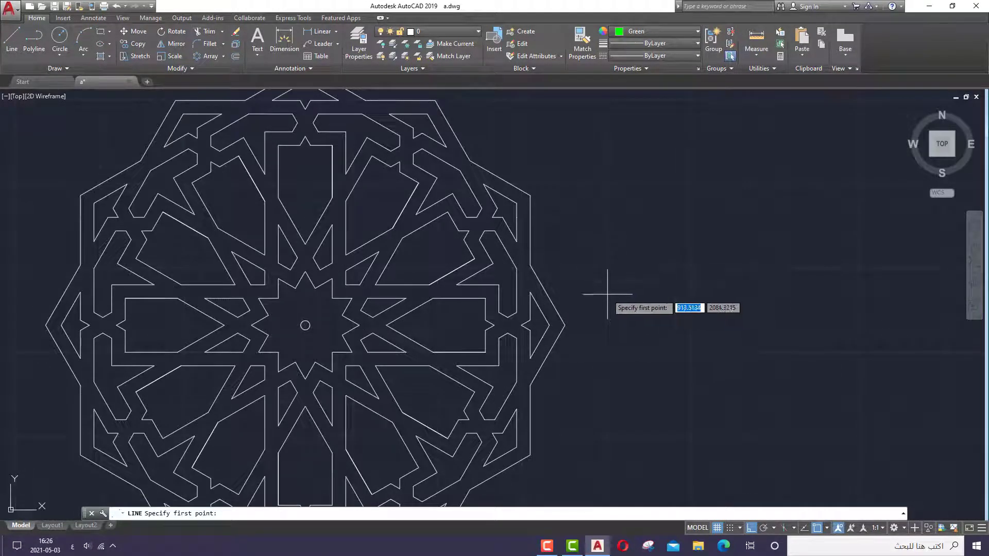
pyautogui.click(565, 324)
pyautogui.scroll(-8, 571, 190)
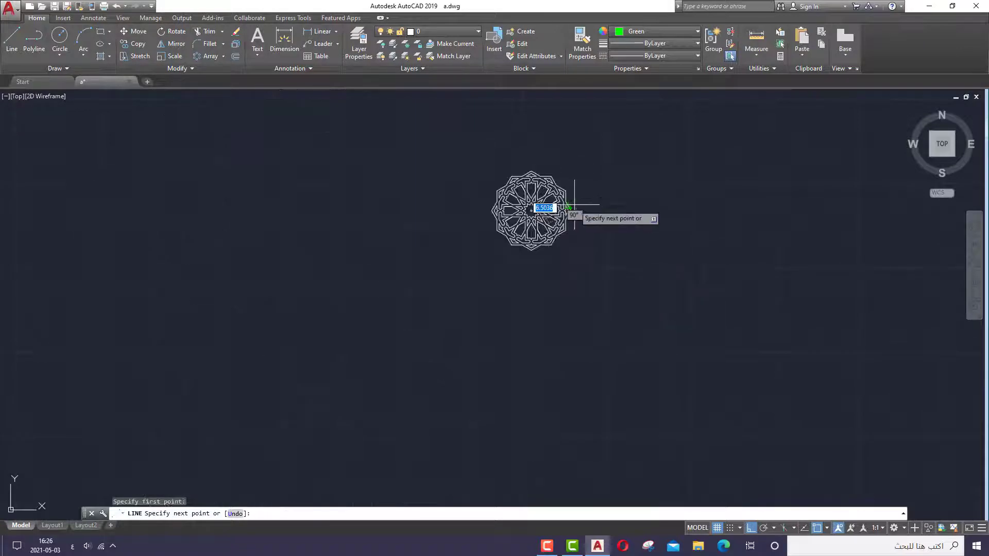
pyautogui.click(592, 123)
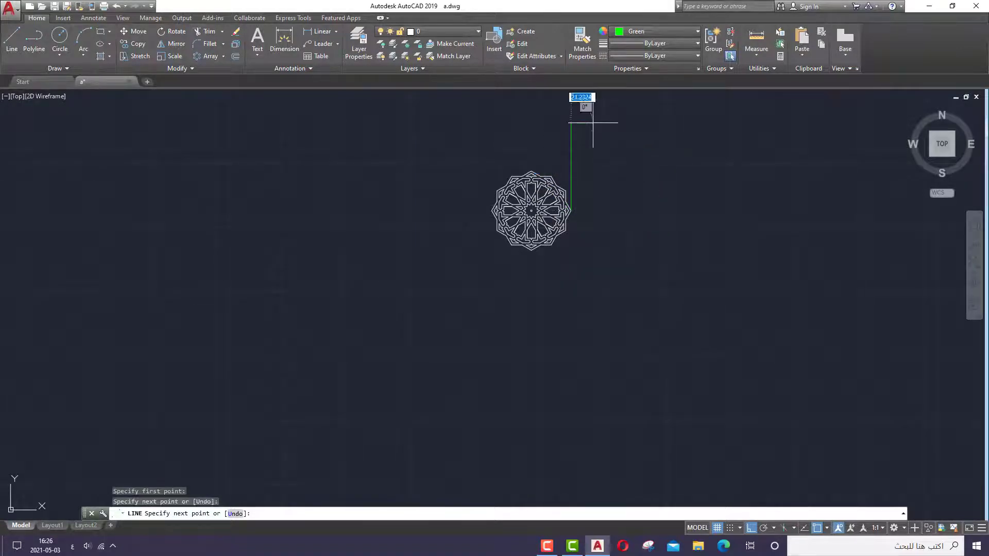
pyautogui.rightClick(594, 124)
pyautogui.click(620, 130)
pyautogui.scroll(4, 570, 182)
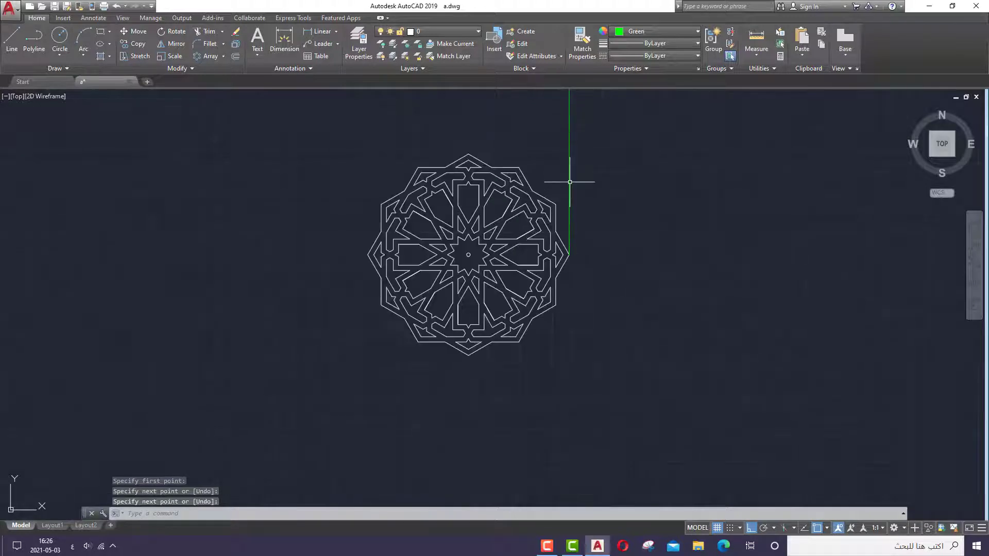
pyautogui.scroll(2, 558, 208)
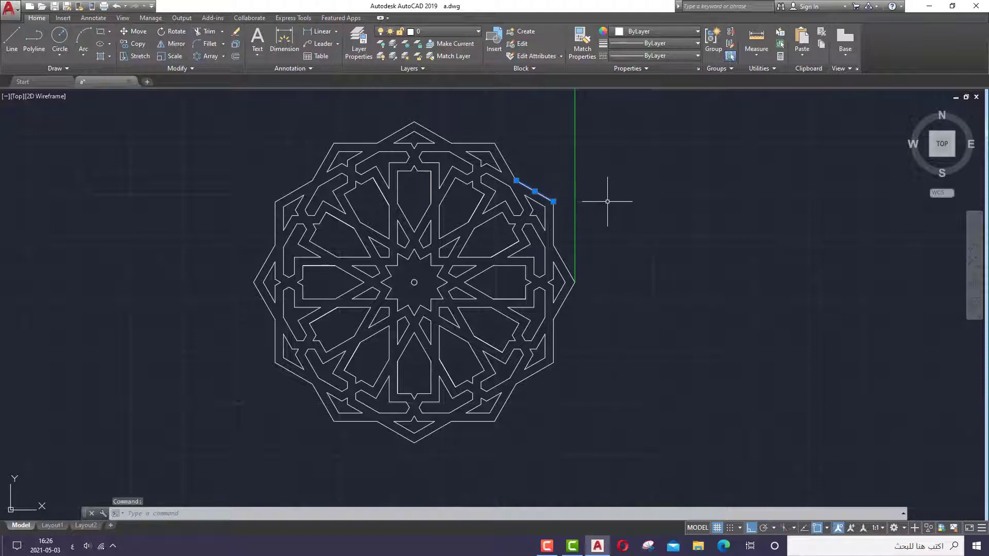
pyautogui.click(170, 49)
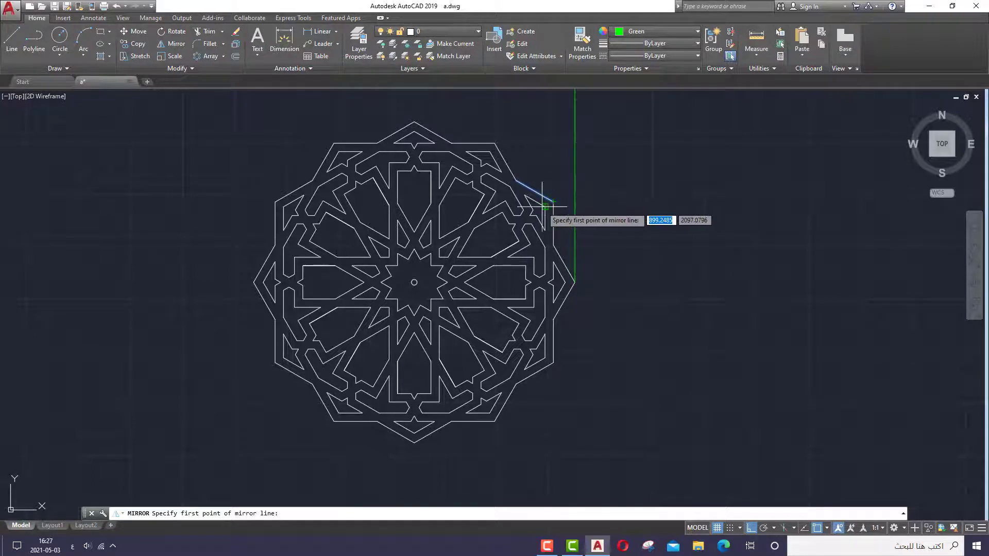
pyautogui.click(545, 207)
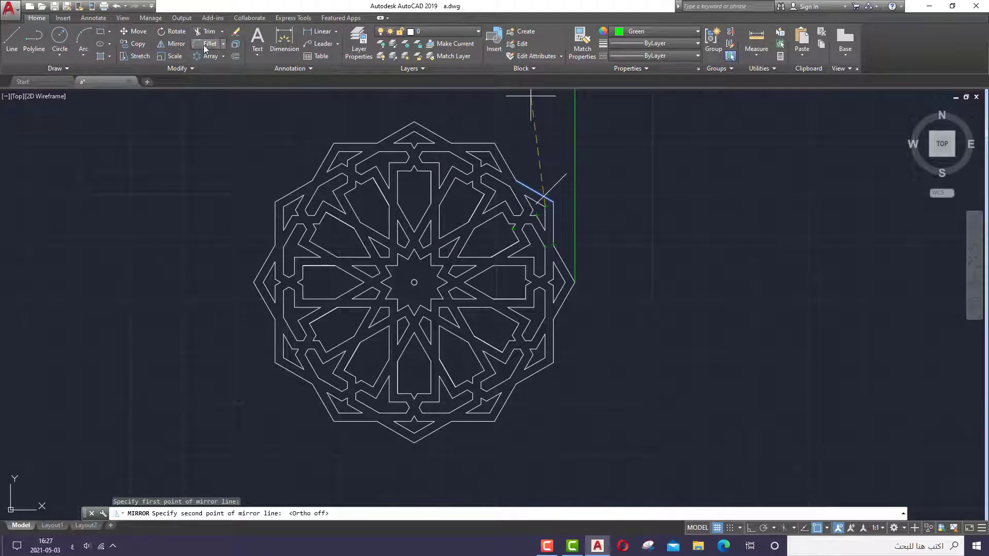
pyautogui.click(13, 46)
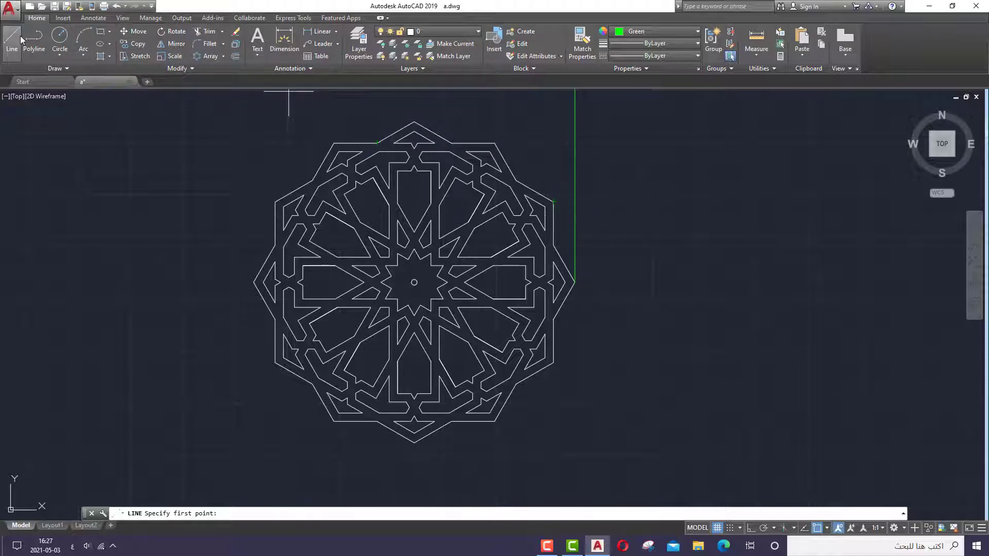
# Extend the rosette's upper-right diagonal edge to the vertical guide line
pyautogui.click(222, 33)
pyautogui.click(216, 68)
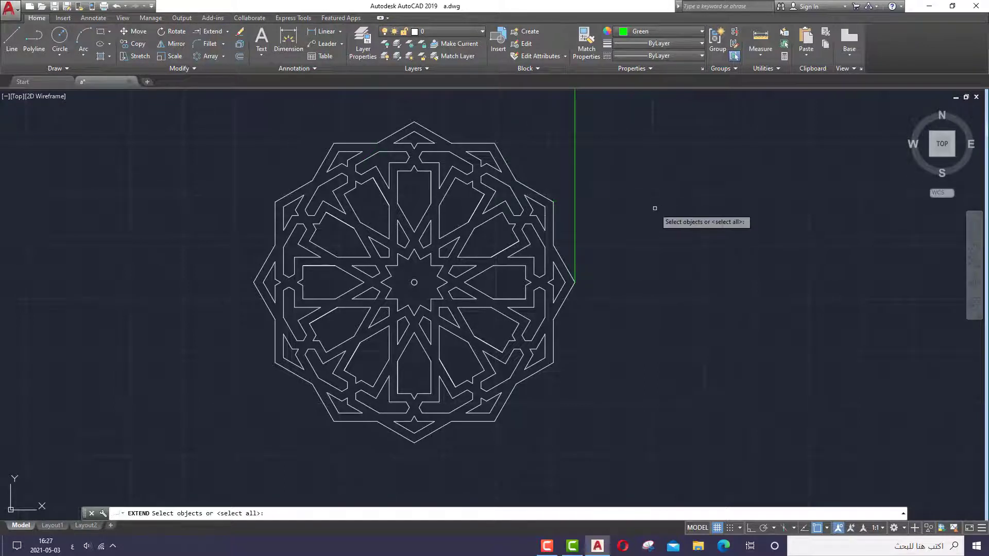
pyautogui.click(574, 179)
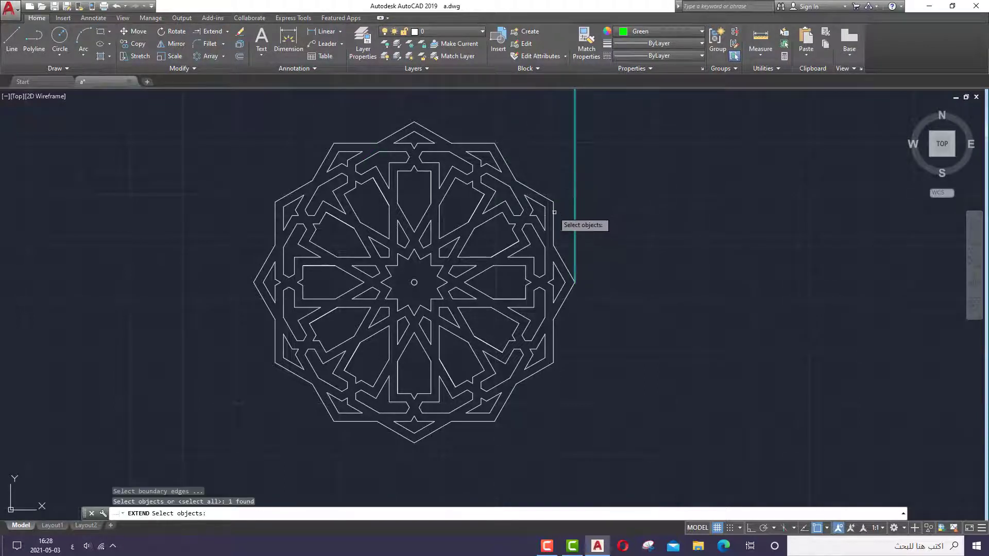
pyautogui.press('Return')
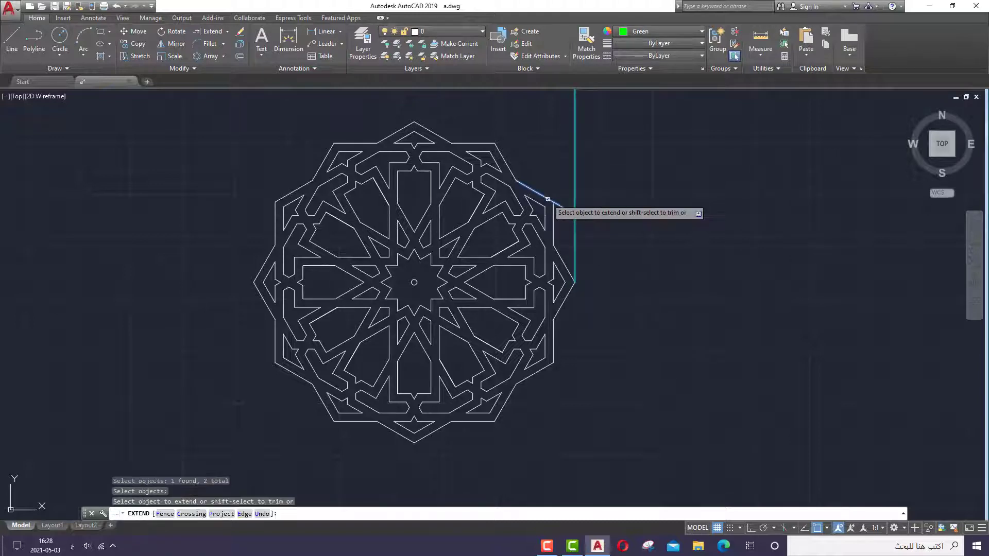
pyautogui.click(548, 201)
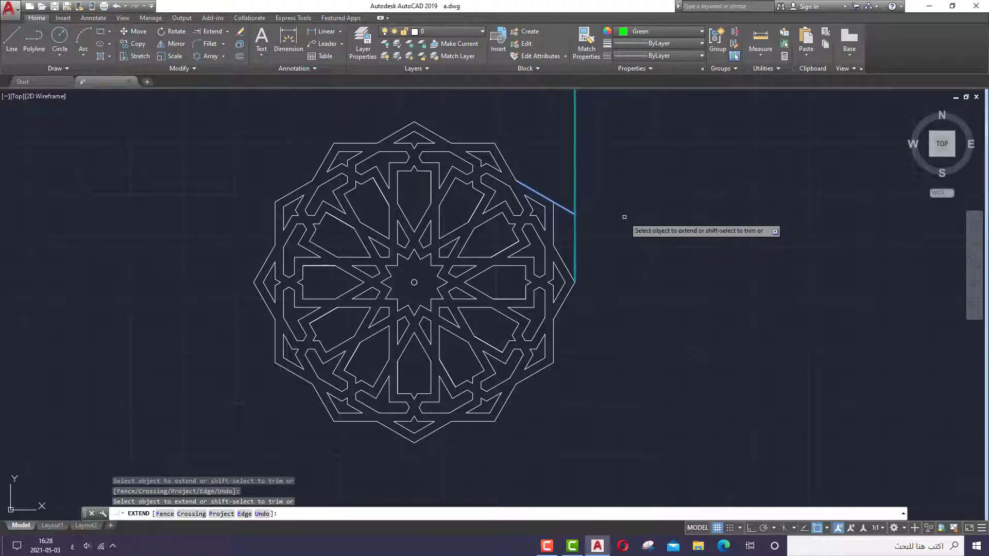
pyautogui.rightClick(600, 192)
pyautogui.click(619, 198)
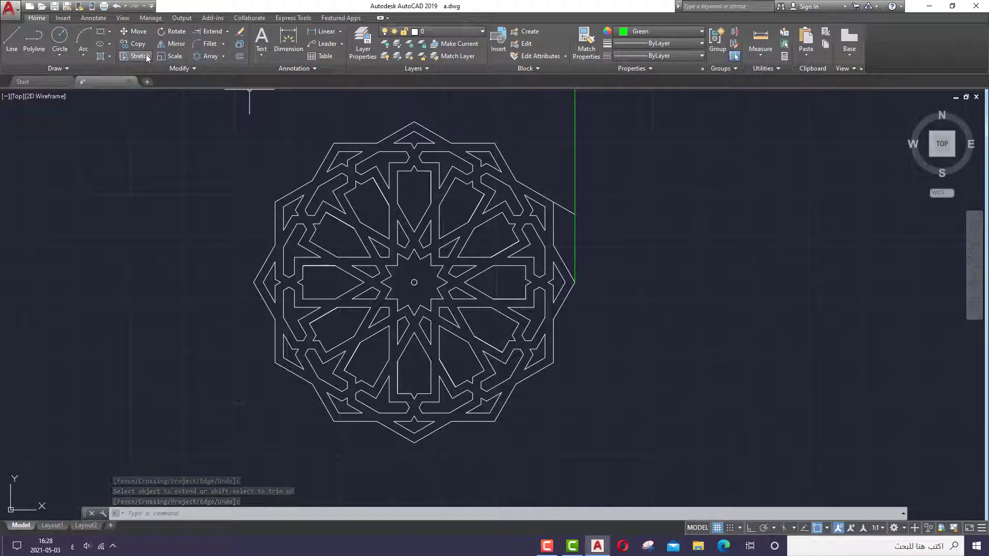
# Start a short line from the rosette edge near the vertical line
pyautogui.click(14, 42)
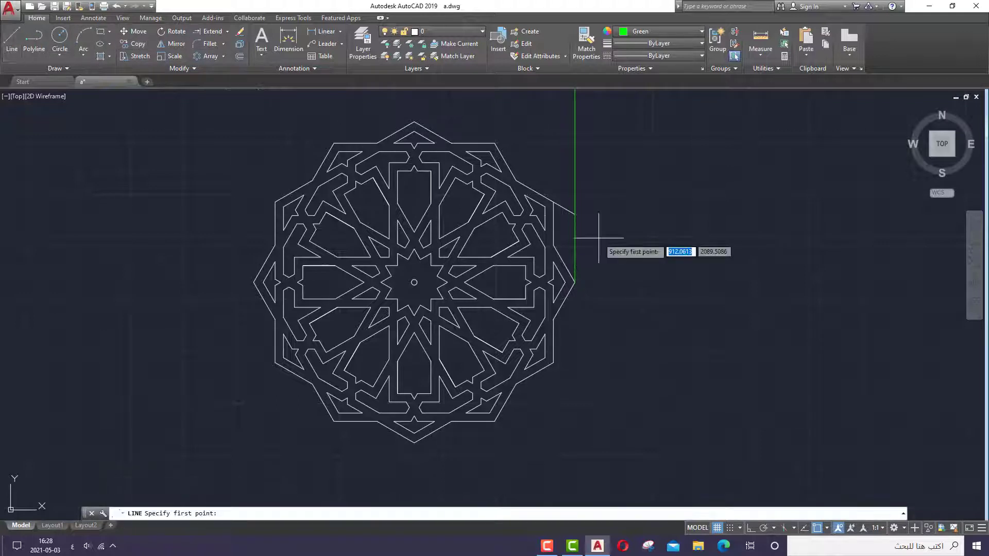
pyautogui.click(553, 202)
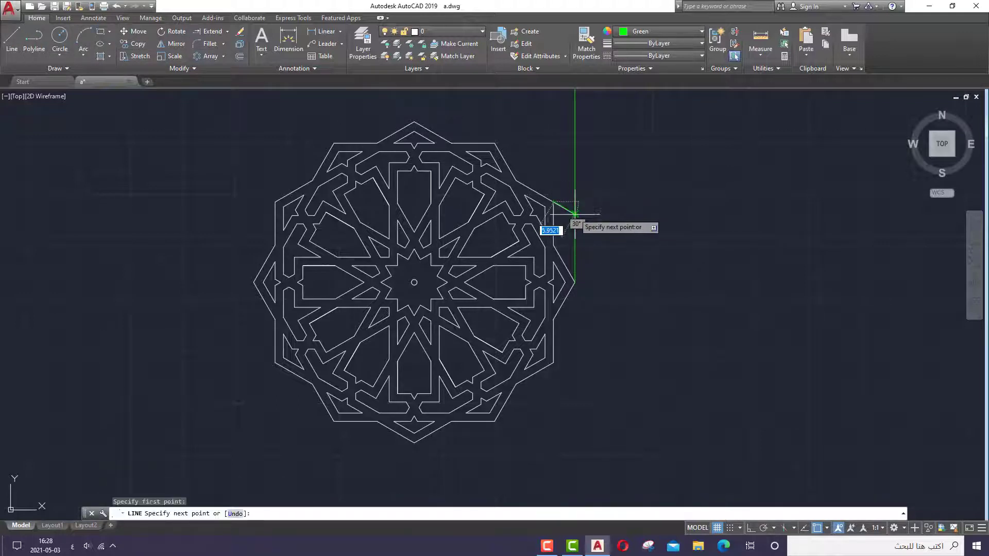
pyautogui.rightClick(575, 213)
# Mirror the new short line across a short axis, keeping the original
pyautogui.click(604, 226)
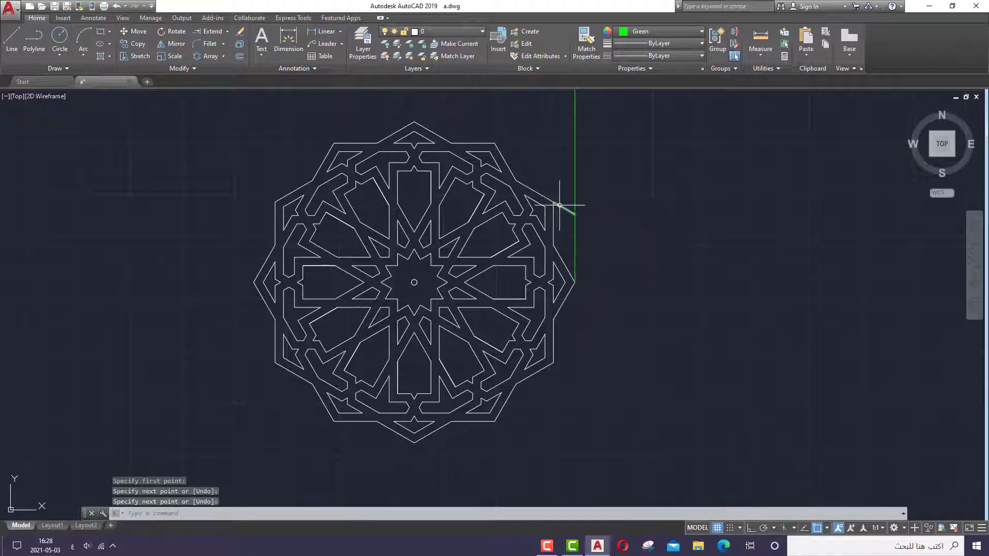
pyautogui.click(562, 207)
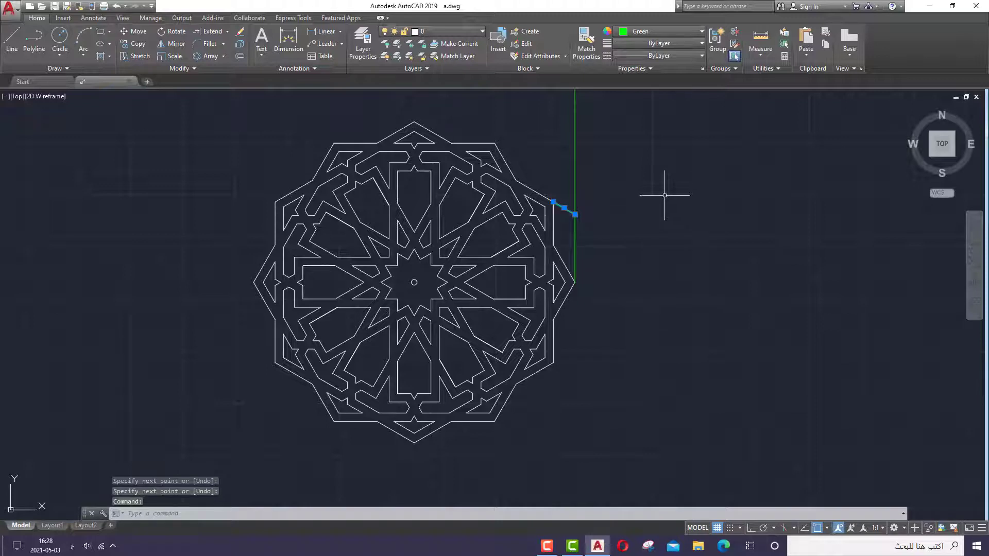
pyautogui.click(177, 44)
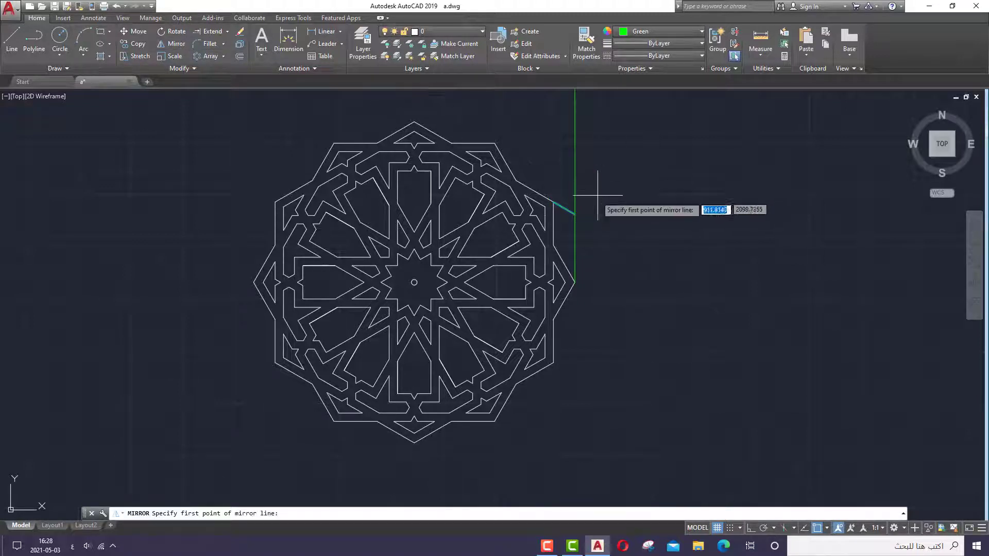
pyautogui.click(554, 201)
pyautogui.click(545, 207)
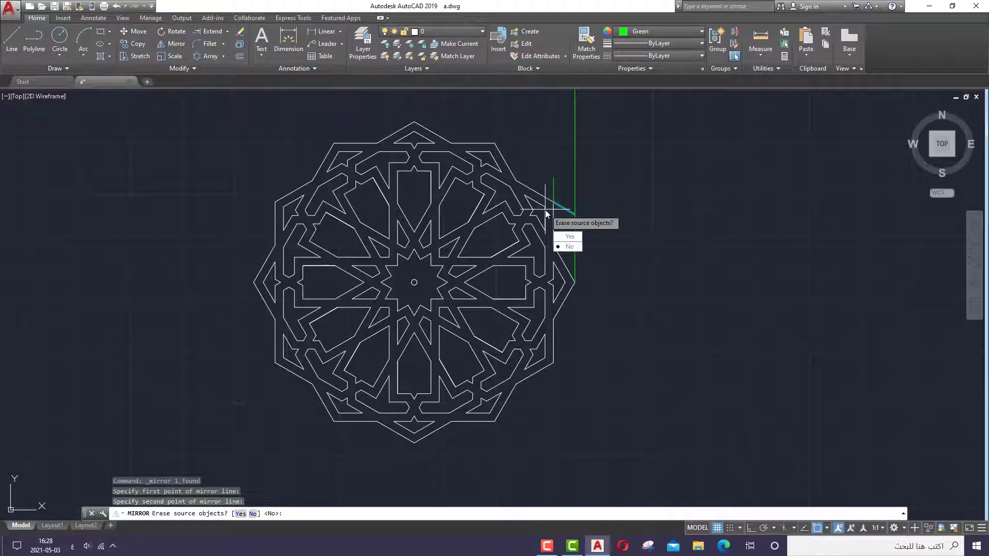
pyautogui.rightClick(629, 198)
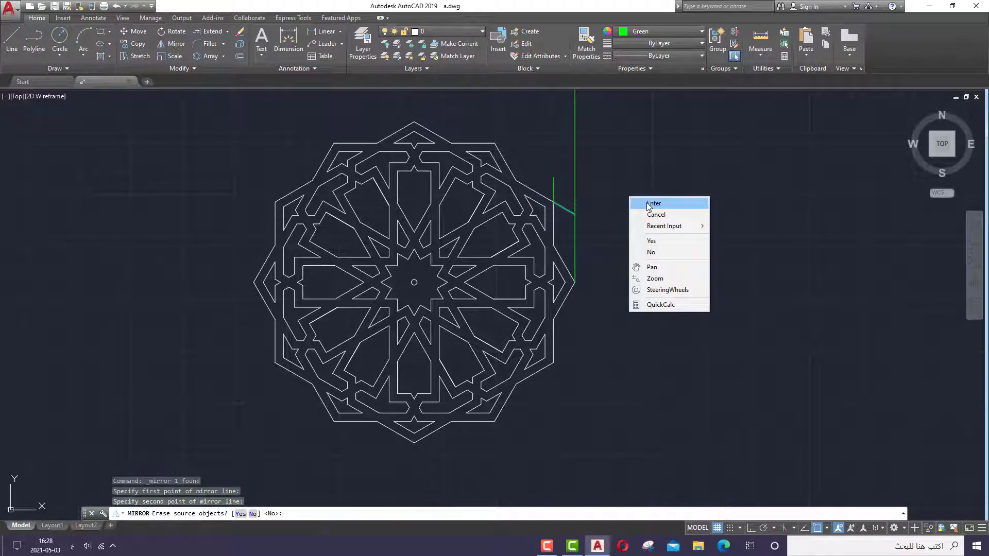
pyautogui.click(647, 202)
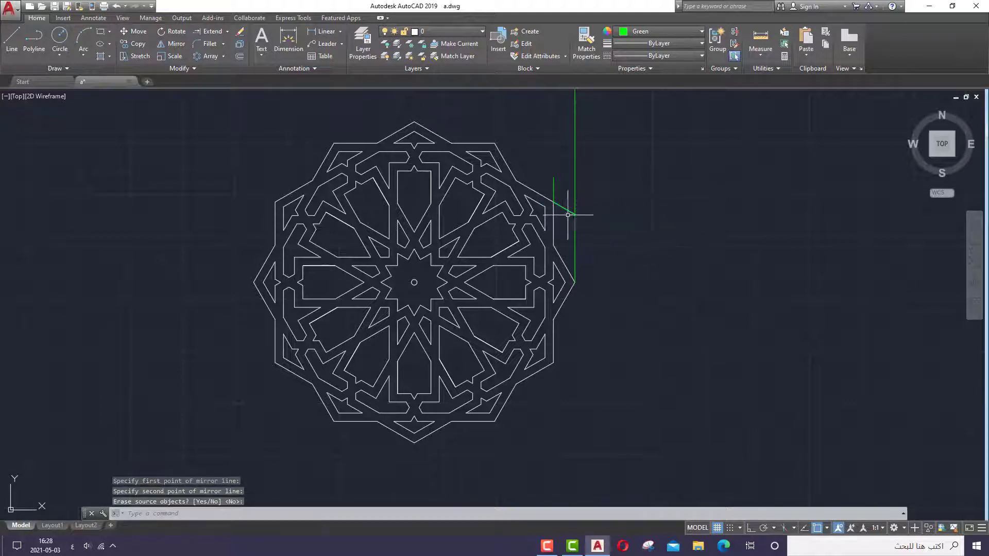
# Erase the unwanted diagonal and draw a short vertical line in ByLayer colour
pyautogui.click(541, 195)
pyautogui.rightClick(541, 197)
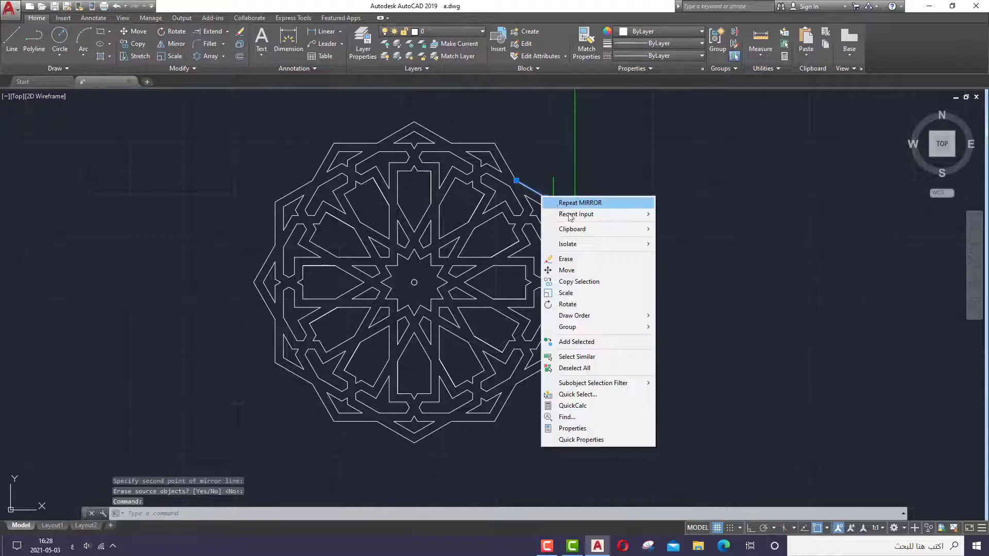
pyautogui.click(566, 259)
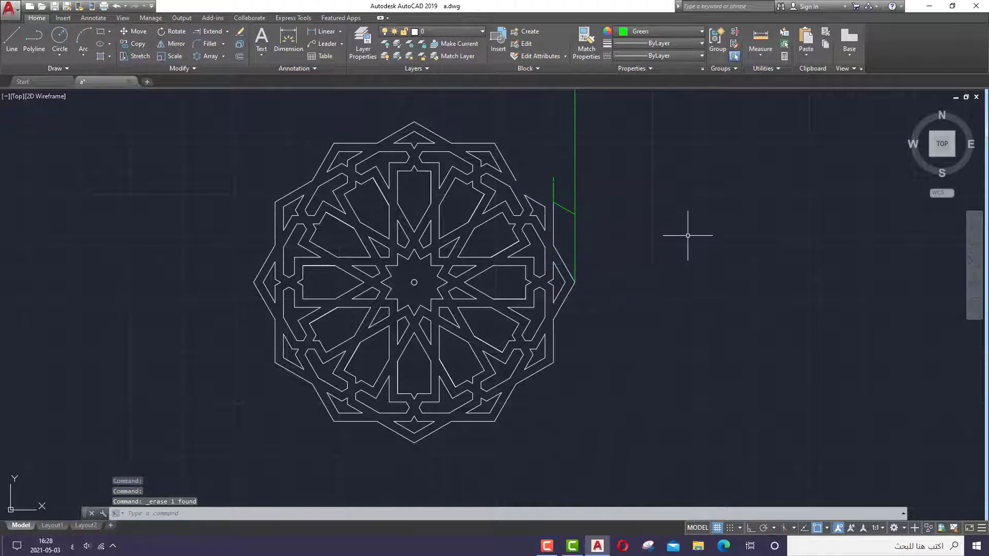
pyautogui.click(12, 39)
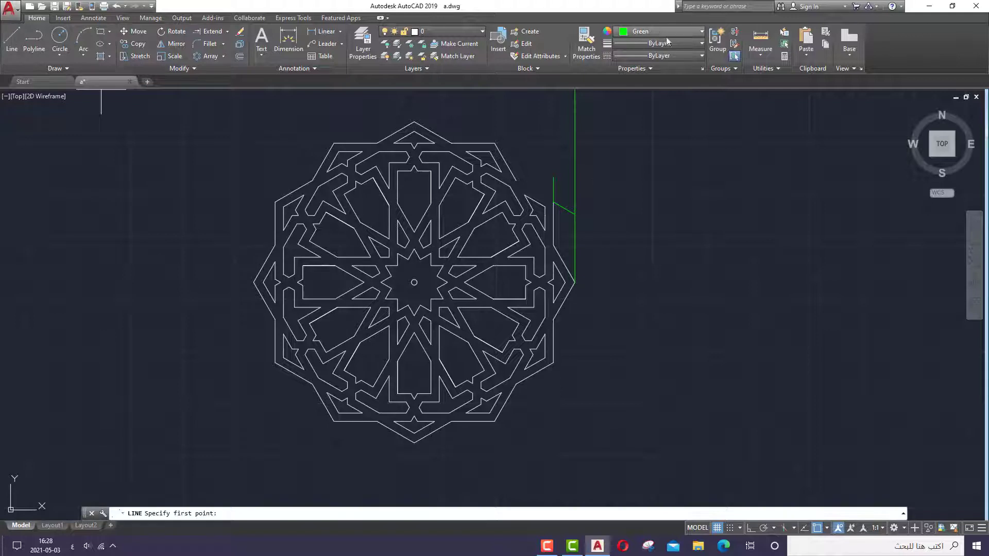
pyautogui.click(702, 32)
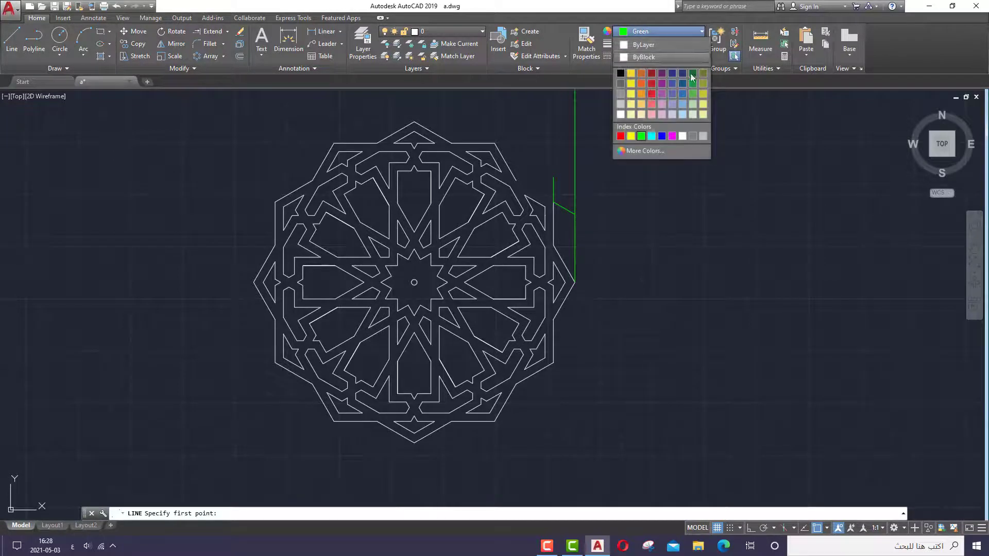
pyautogui.click(638, 45)
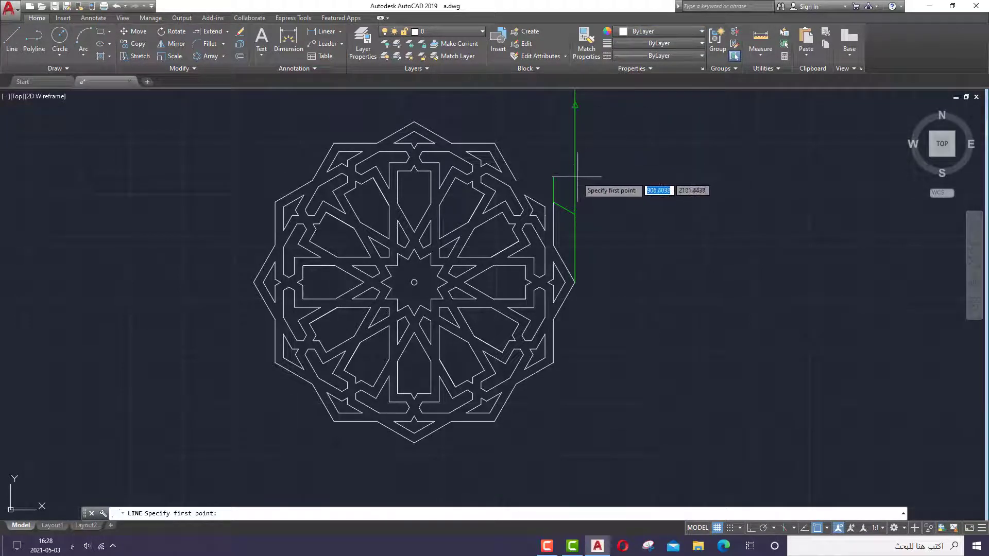
pyautogui.click(553, 202)
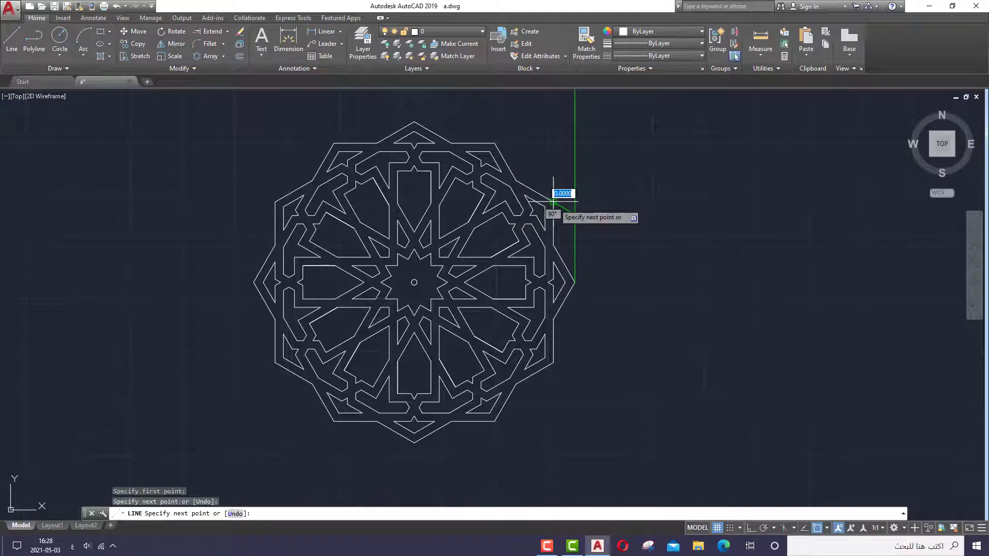
pyautogui.rightClick(555, 205)
pyautogui.click(594, 209)
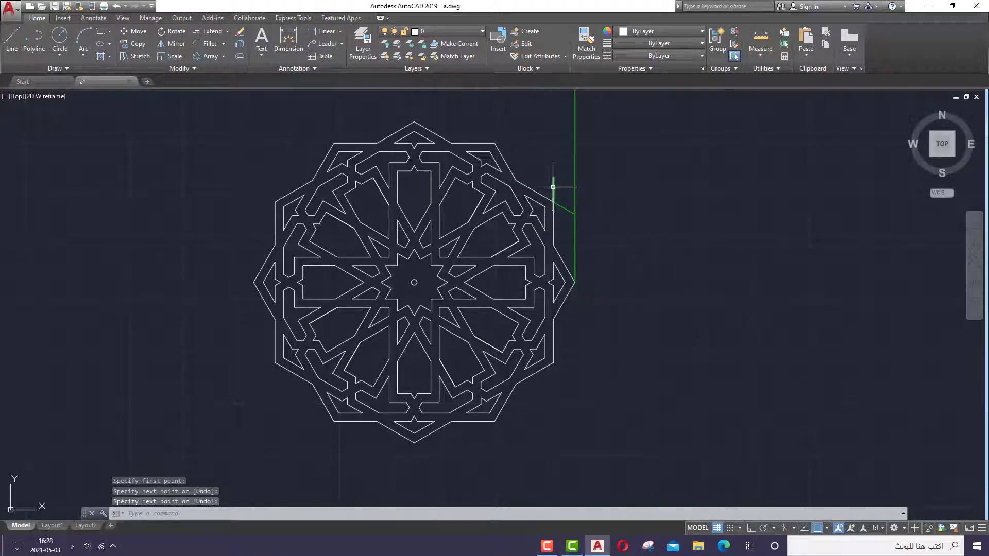
pyautogui.press('Return')
# Change the short vertical and diagonal lines' colour to ByLayer
pyautogui.click(552, 188)
pyautogui.click(568, 209)
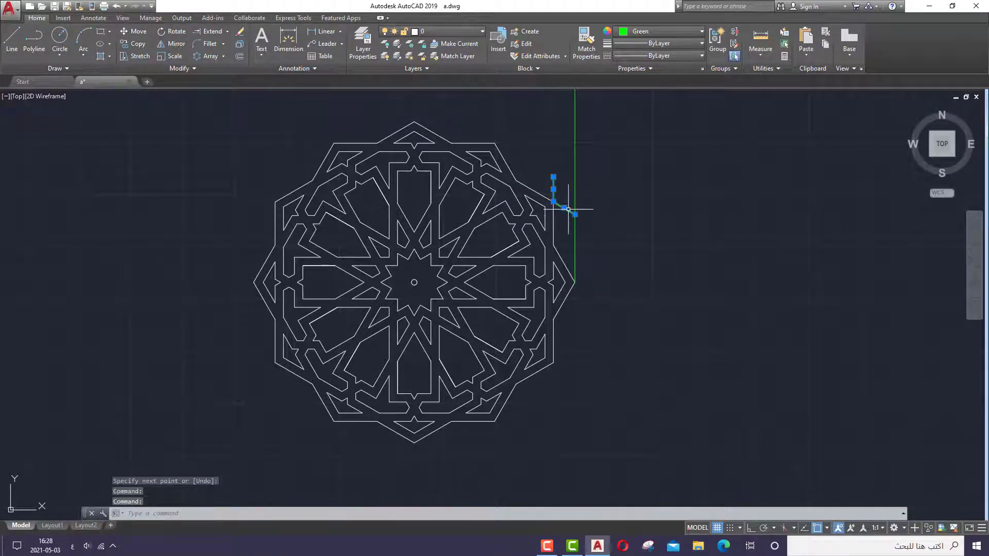
pyautogui.click(670, 32)
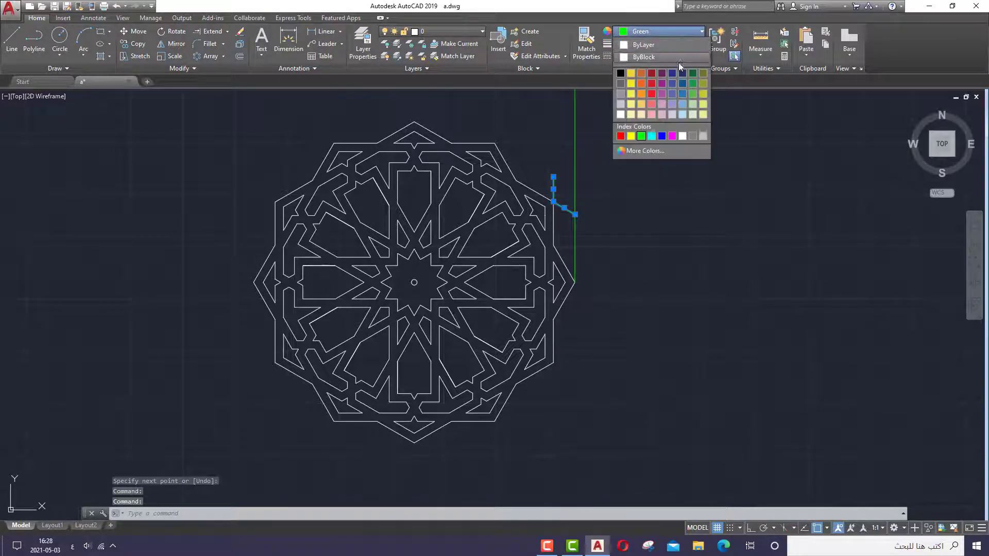
pyautogui.click(639, 47)
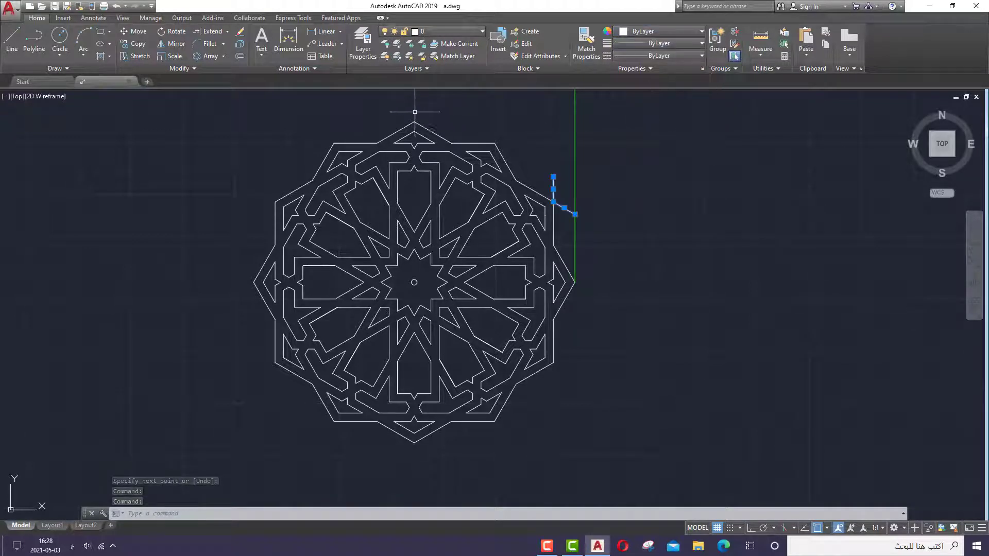
# Offset the short vertical and diagonal lines by 1.0000
pyautogui.click(240, 57)
pyautogui.rightClick(640, 140)
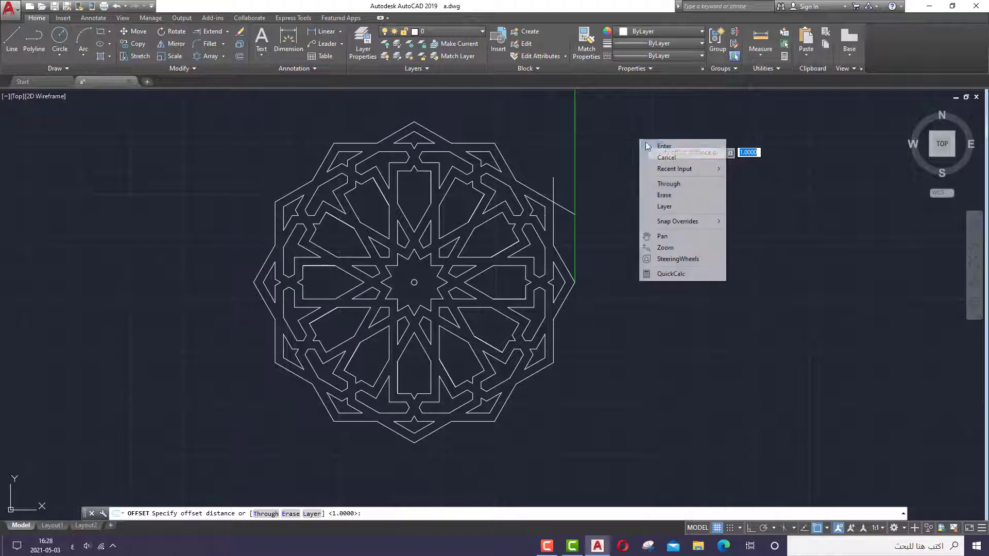
pyautogui.click(663, 147)
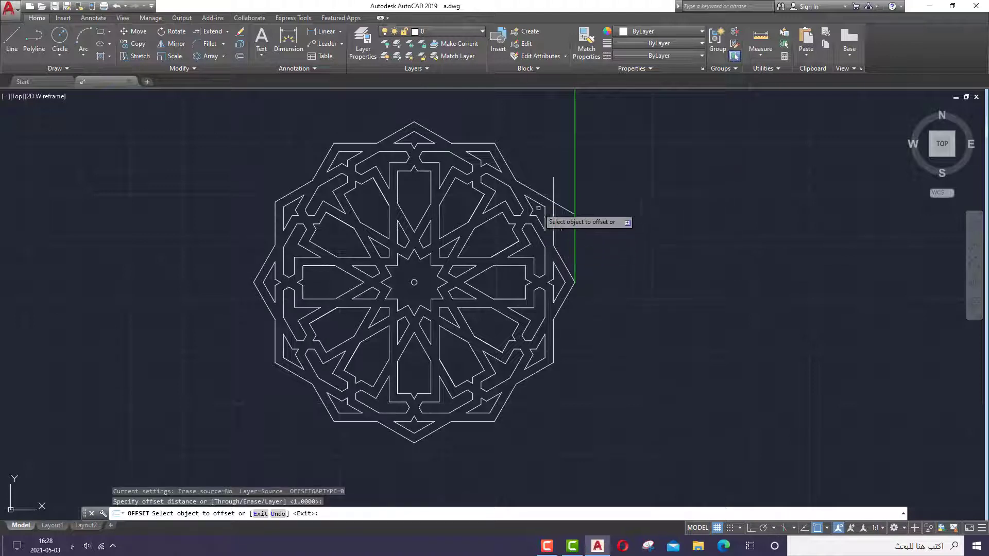
pyautogui.click(553, 186)
pyautogui.click(550, 187)
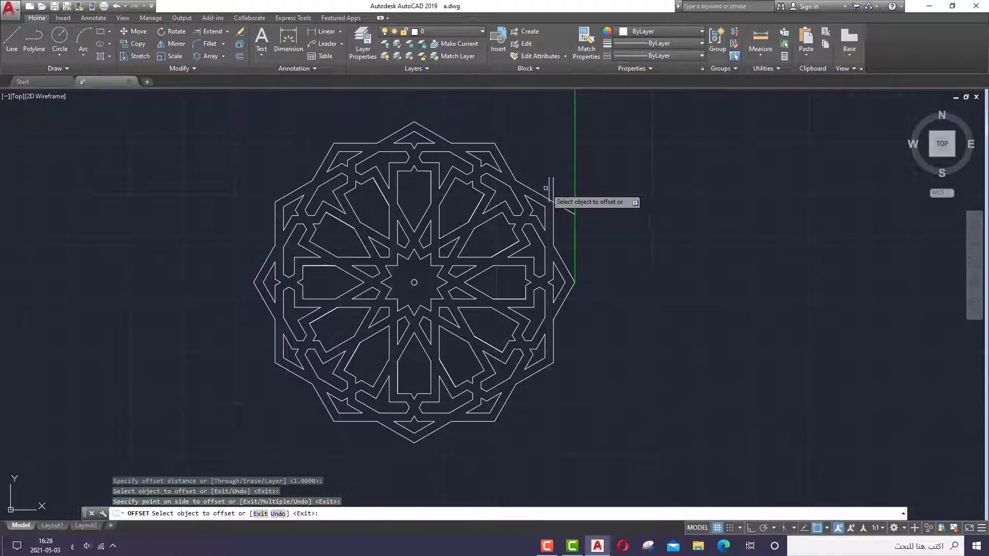
pyautogui.click(549, 188)
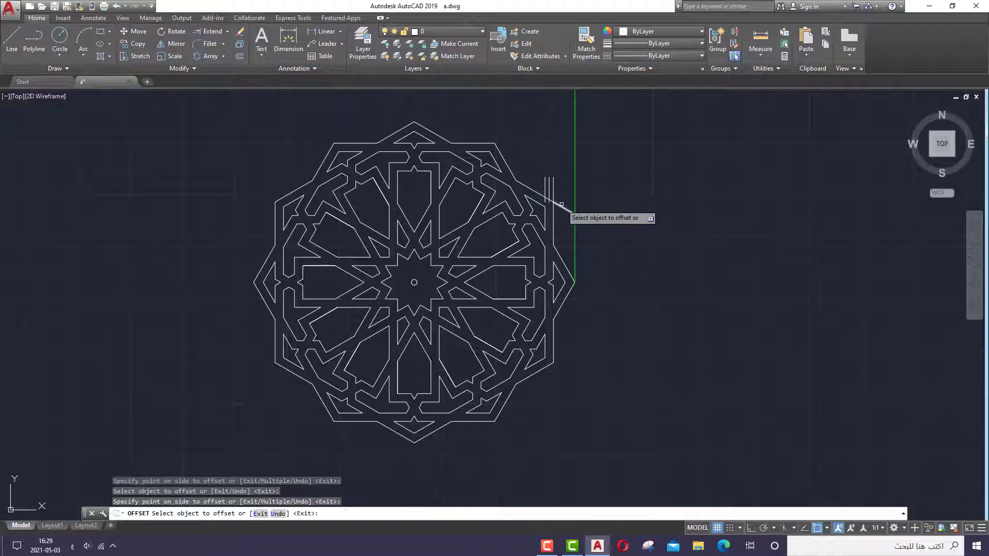
pyautogui.click(562, 204)
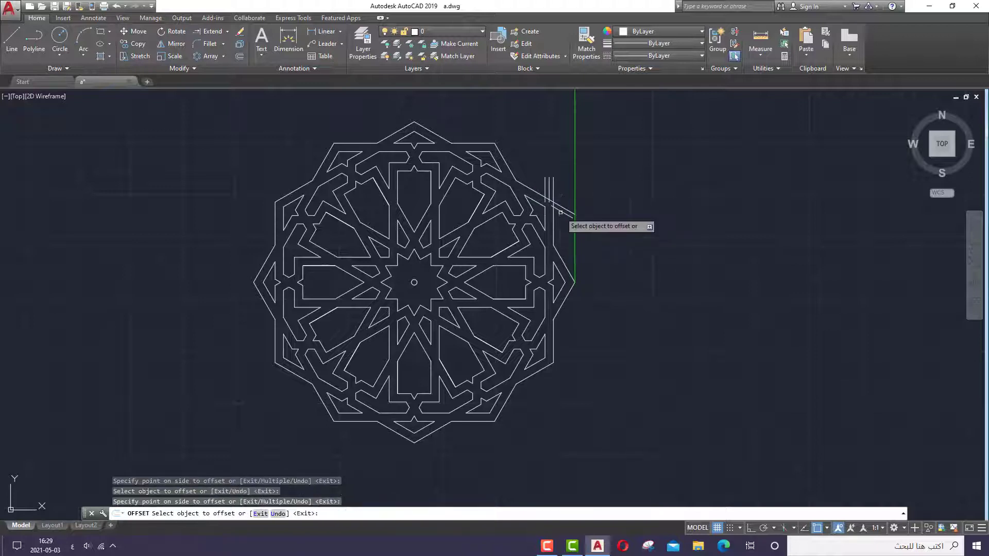
pyautogui.click(561, 209)
pyautogui.rightClick(611, 201)
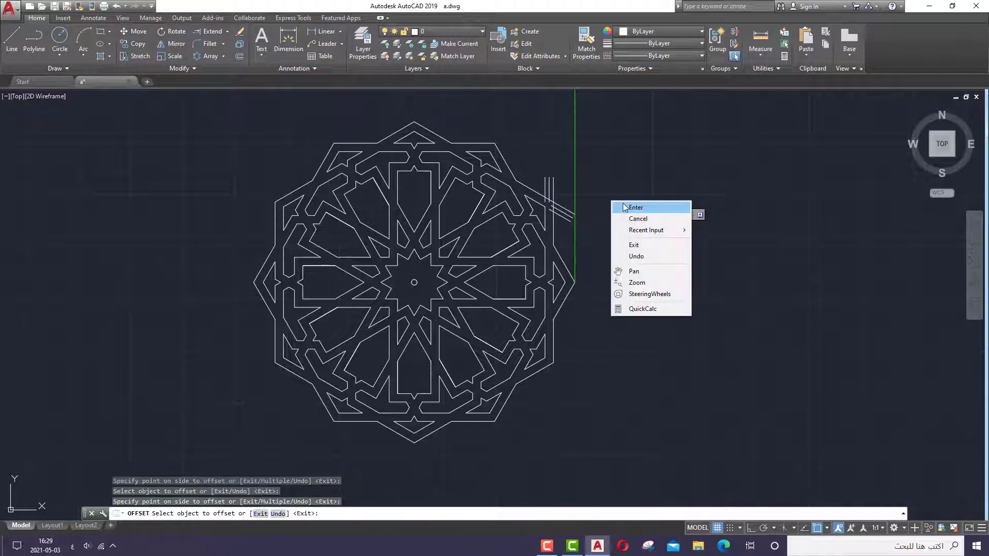
pyautogui.click(618, 208)
# Erase the inner vertical line and the upper diagonal copy
pyautogui.scroll(3, 555, 206)
pyautogui.scroll(3, 555, 206)
pyautogui.click(531, 175)
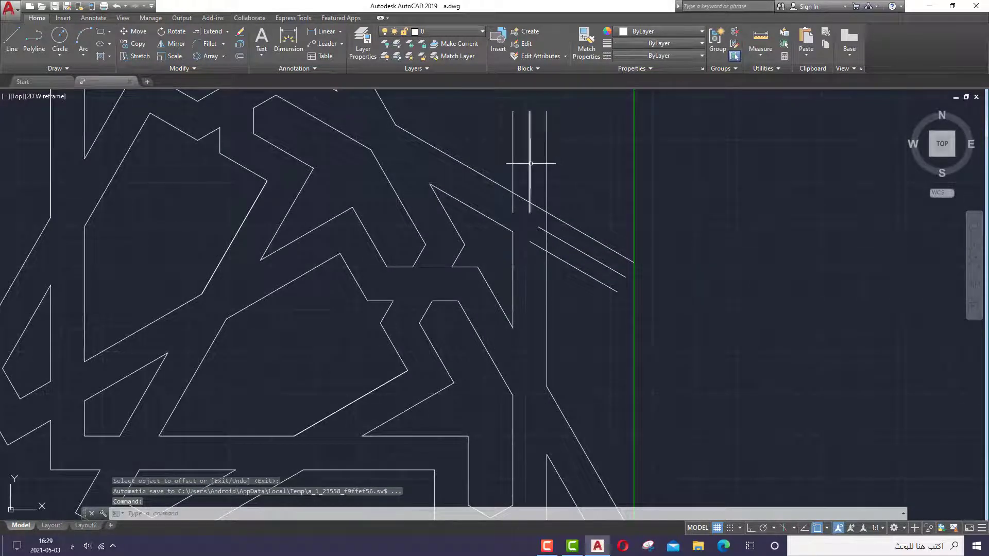
pyautogui.click(567, 239)
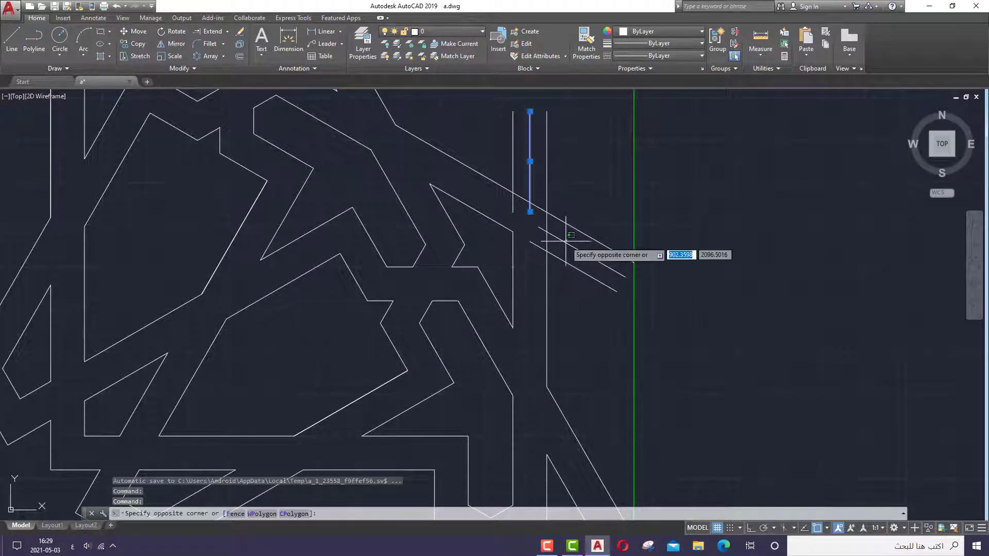
pyautogui.click(564, 235)
pyautogui.rightClick(566, 242)
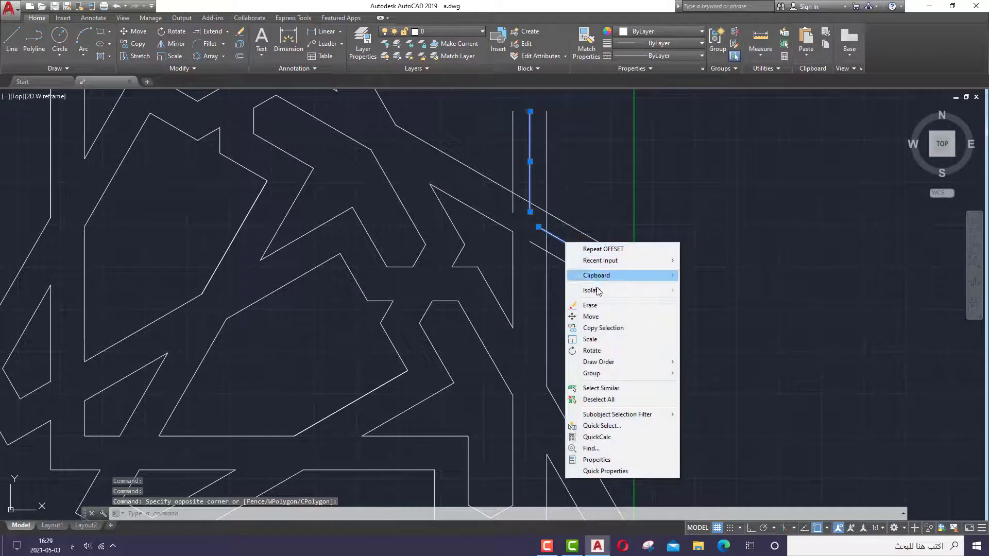
pyautogui.click(590, 304)
pyautogui.scroll(-5, 644, 204)
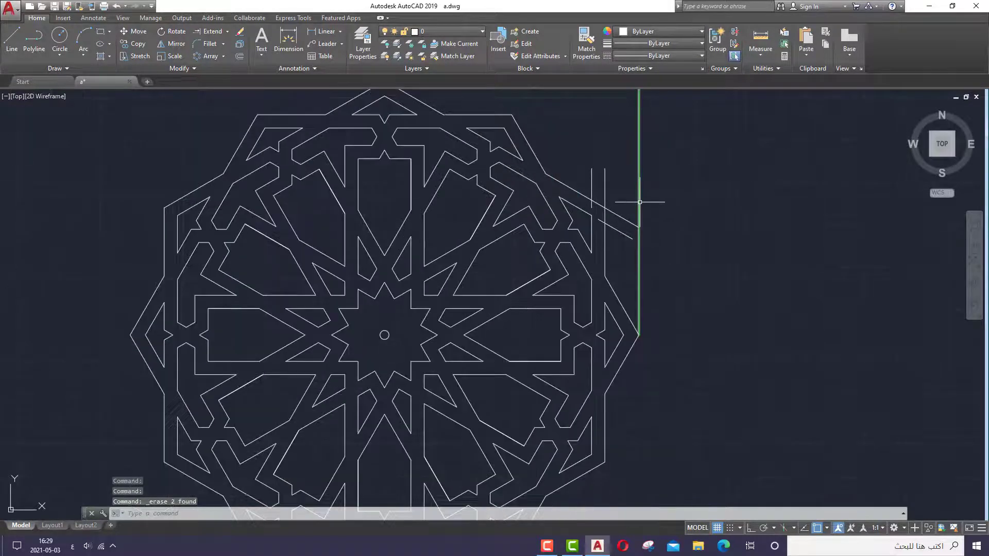
pyautogui.scroll(-2, 689, 194)
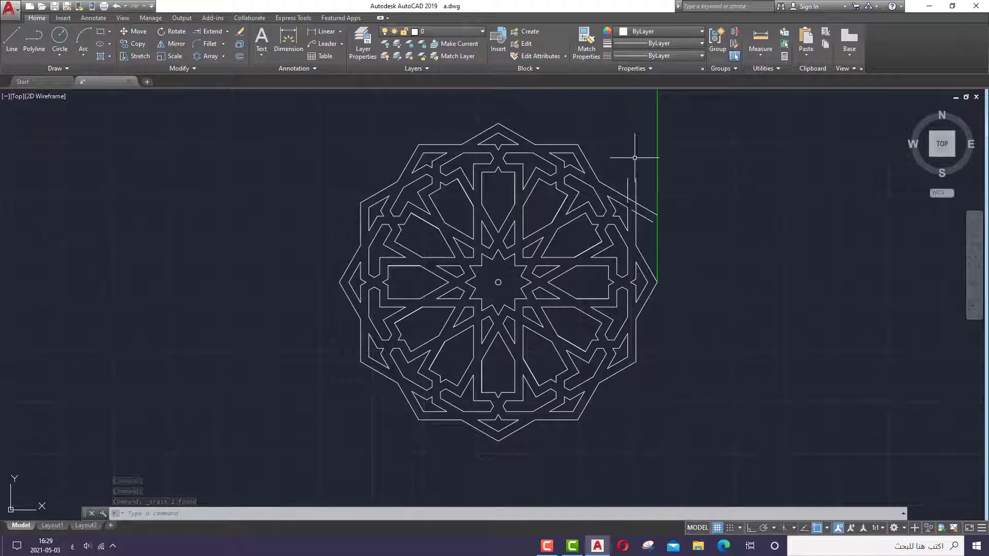
# Extend the short diagonals to the green vertical boundary line
pyautogui.click(217, 31)
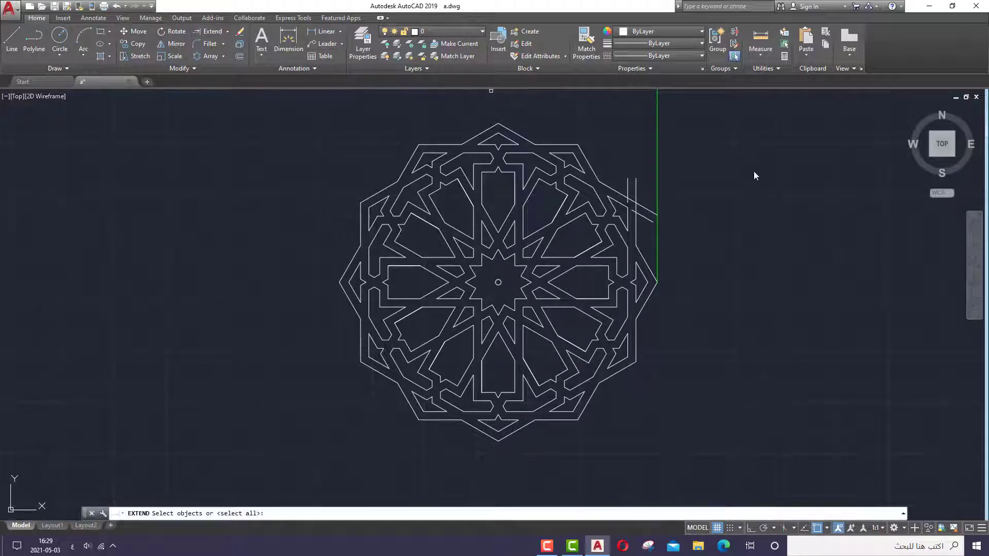
pyautogui.click(657, 236)
pyautogui.click(645, 215)
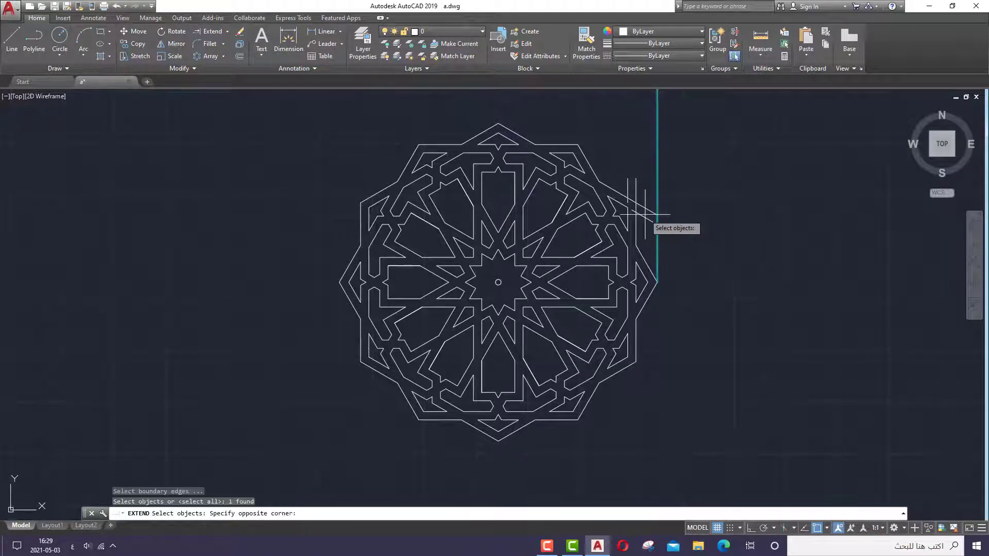
pyautogui.click(645, 217)
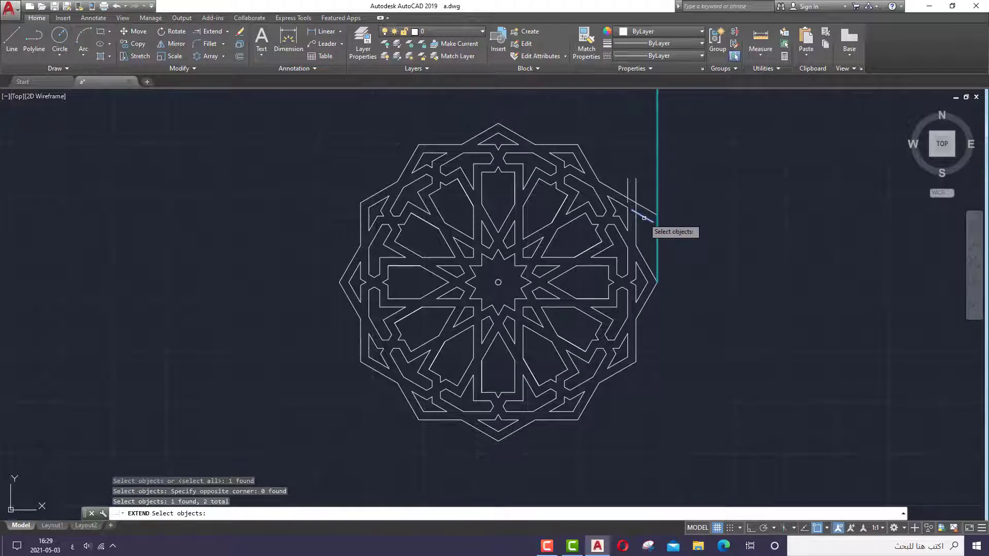
pyautogui.press('Return')
pyautogui.rightClick(708, 225)
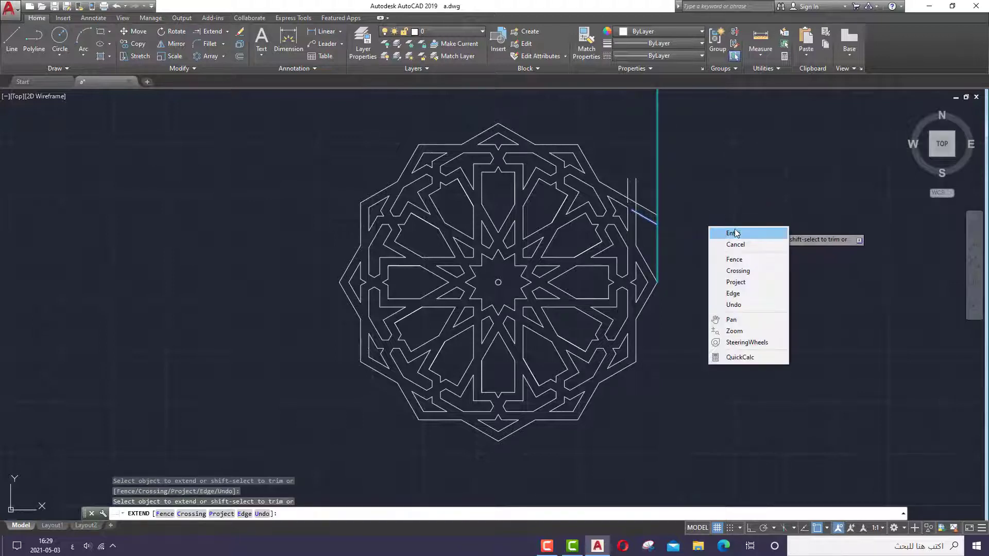
pyautogui.click(726, 229)
pyautogui.scroll(-3, 567, 244)
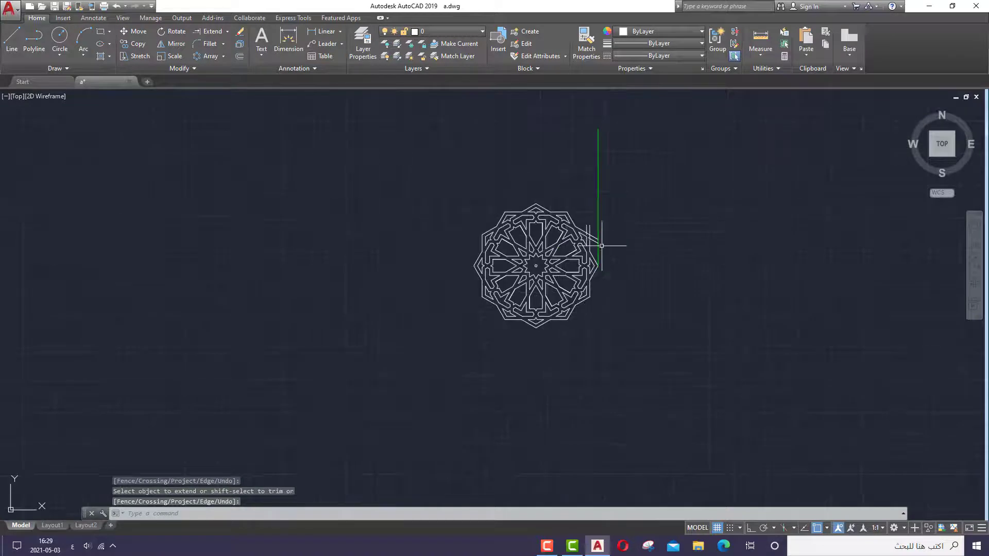
pyautogui.scroll(2, 599, 236)
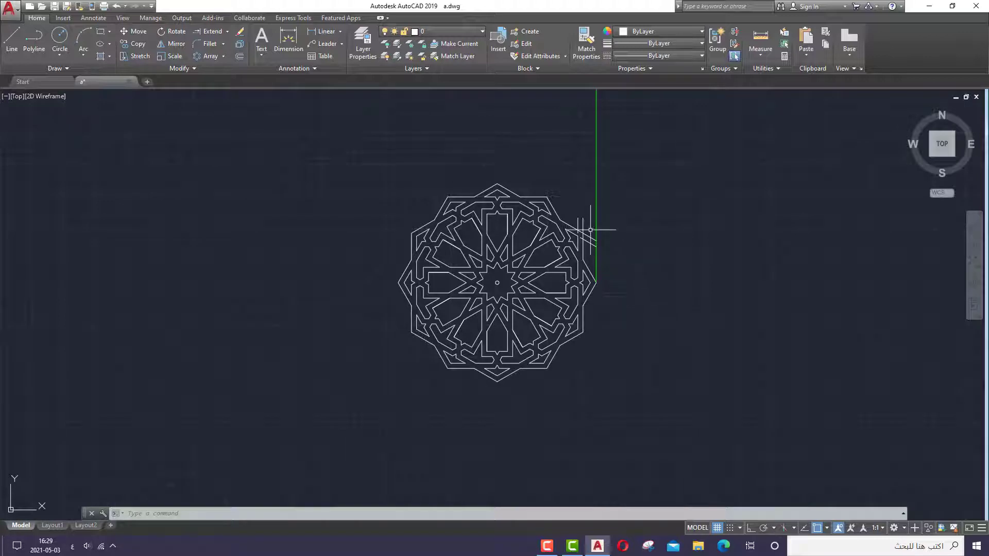
pyautogui.scroll(2, 590, 230)
pyautogui.scroll(2, 592, 212)
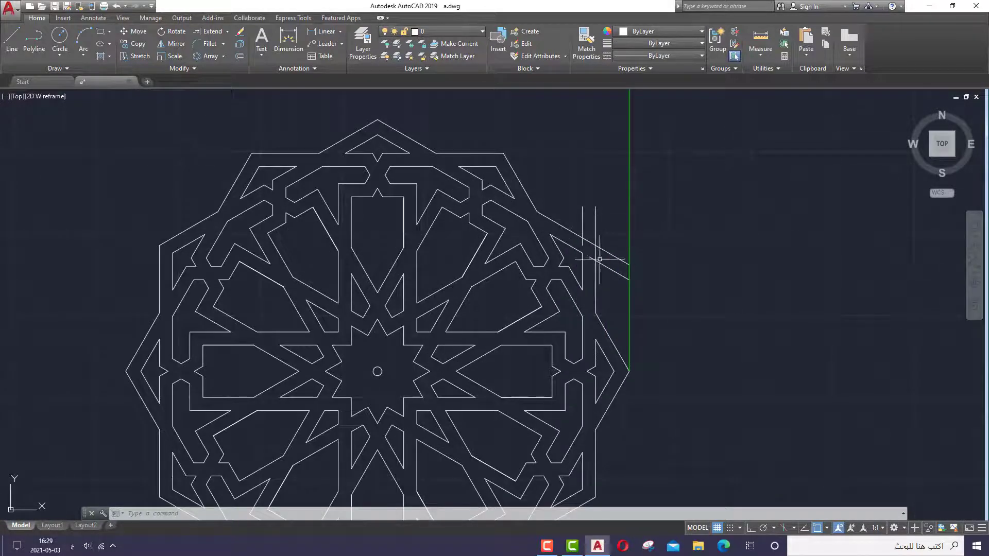
pyautogui.scroll(-3, 623, 193)
# Trim the stray diagonal between the two short verticals using the rosette linework as cutting edges
pyautogui.moveTo(675, 161)
pyautogui.mouseDown()
pyautogui.moveTo(693, 369)
pyautogui.moveTo(753, 263)
pyautogui.mouseUp()
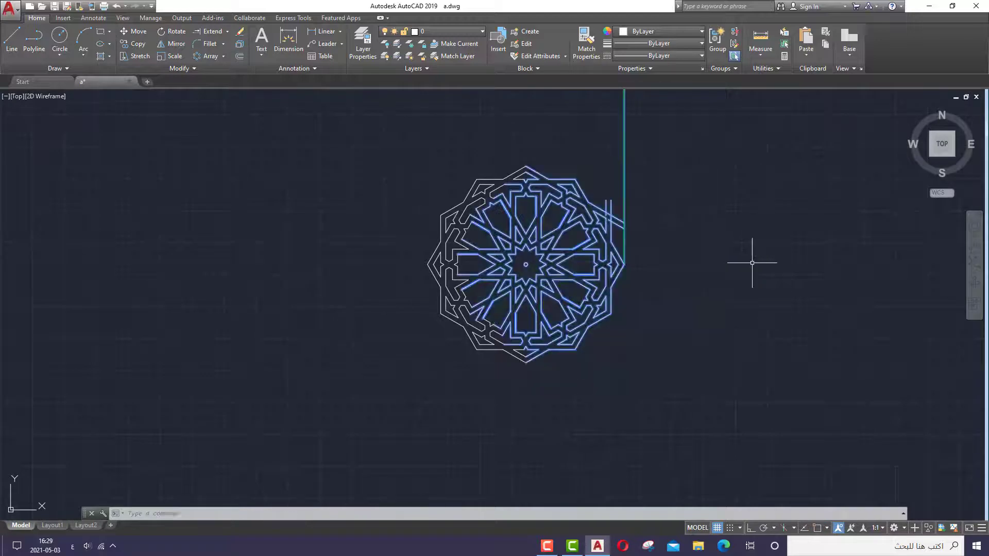
pyautogui.click(227, 32)
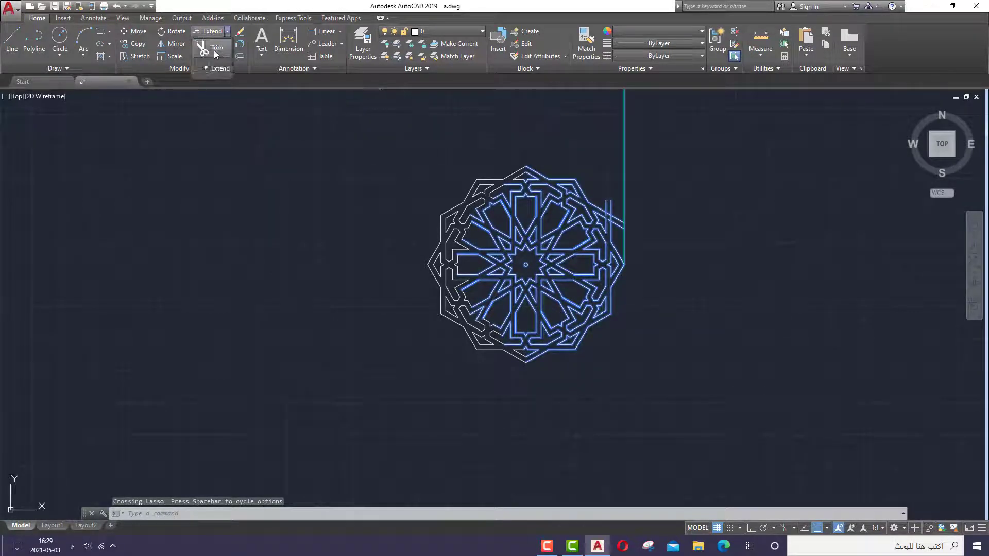
pyautogui.click(214, 51)
pyautogui.scroll(4, 608, 214)
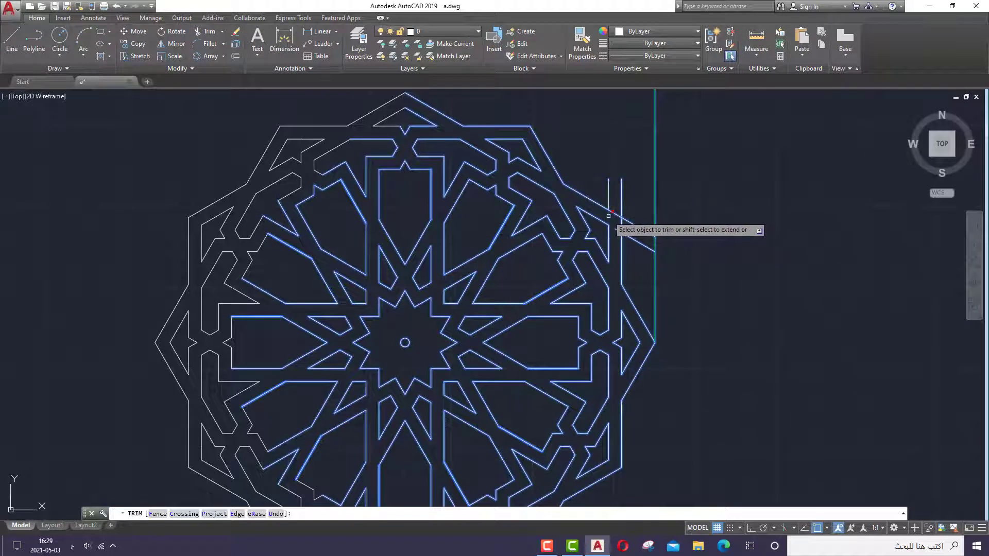
pyautogui.click(608, 214)
pyautogui.click(613, 215)
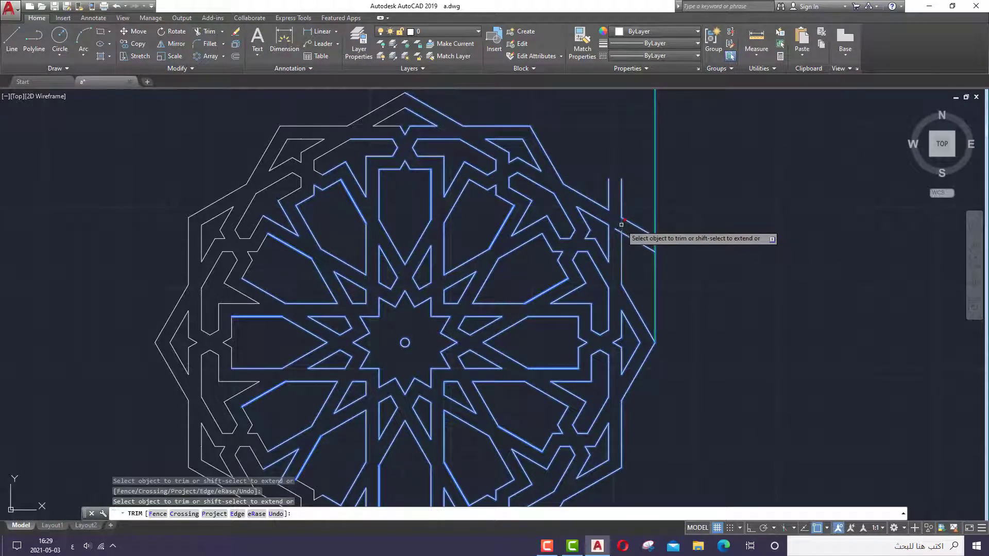
pyautogui.rightClick(688, 187)
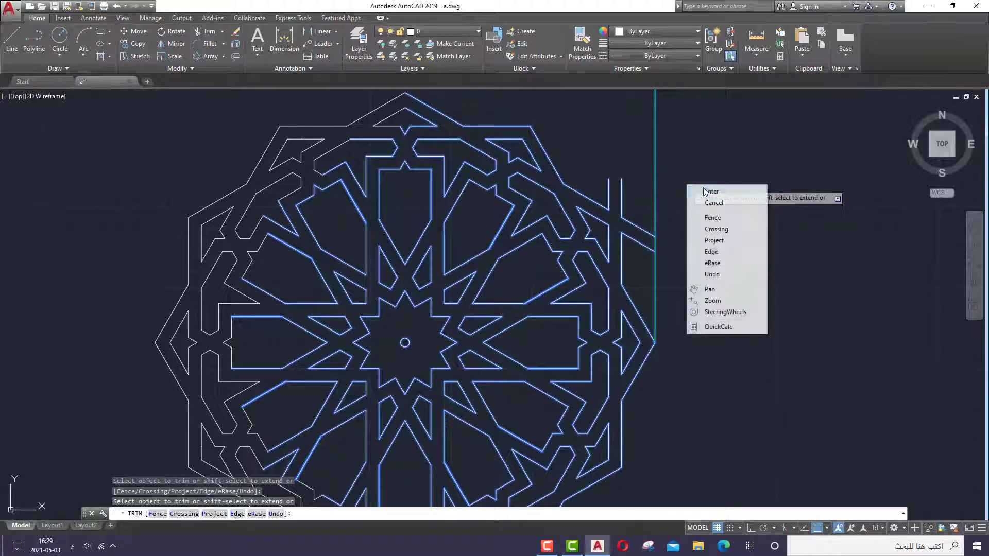
pyautogui.click(696, 191)
# Select the two short verticals and diagonal piece forming the edge motif
pyautogui.click(620, 194)
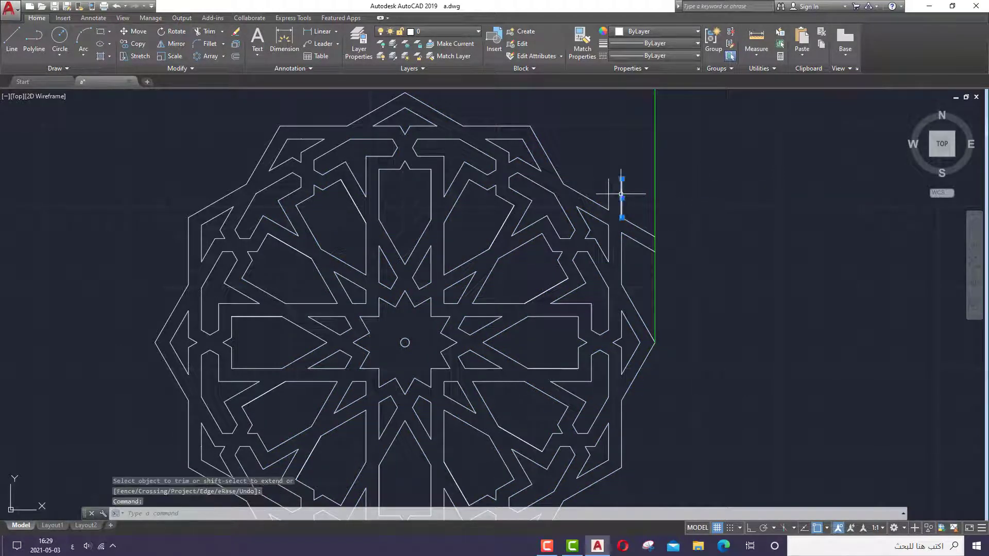
pyautogui.click(609, 193)
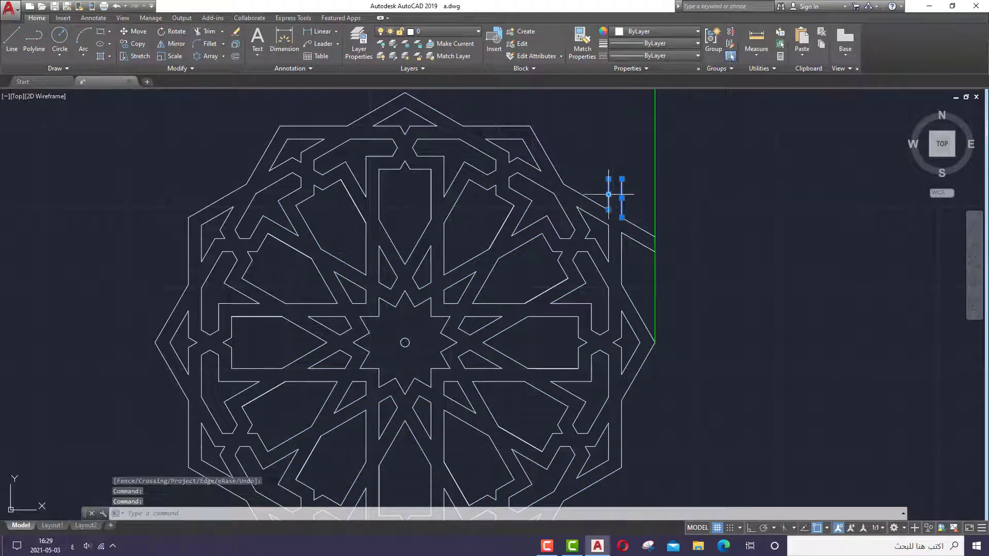
pyautogui.click(638, 226)
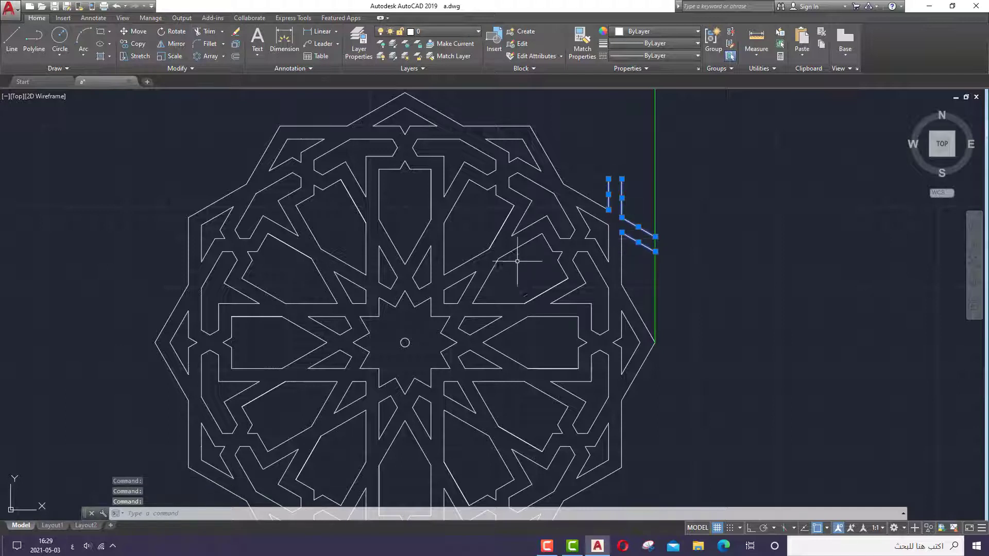
pyautogui.click(223, 56)
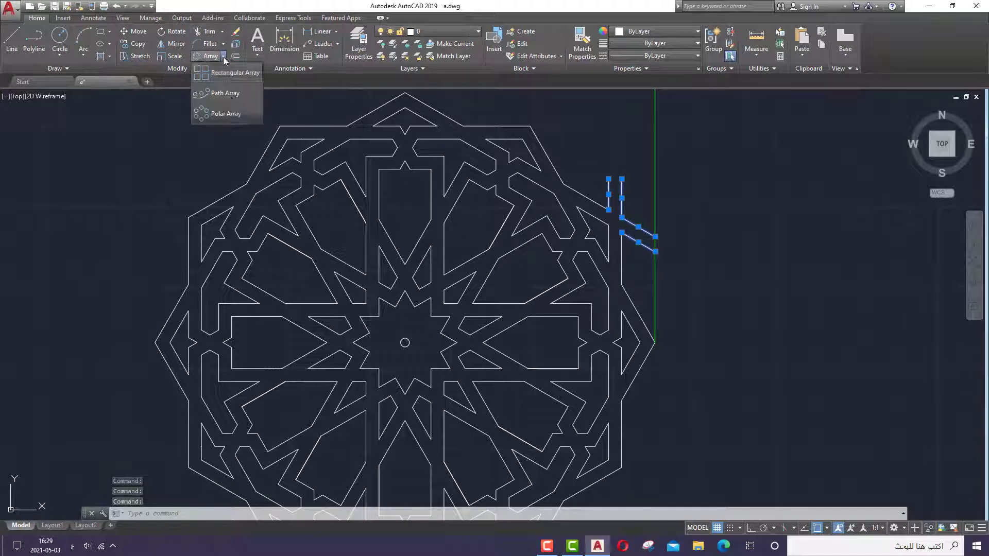
# Polar-array the edge motif into 12 copies around the rosette's centre
pyautogui.click(218, 115)
pyautogui.scroll(5, 403, 353)
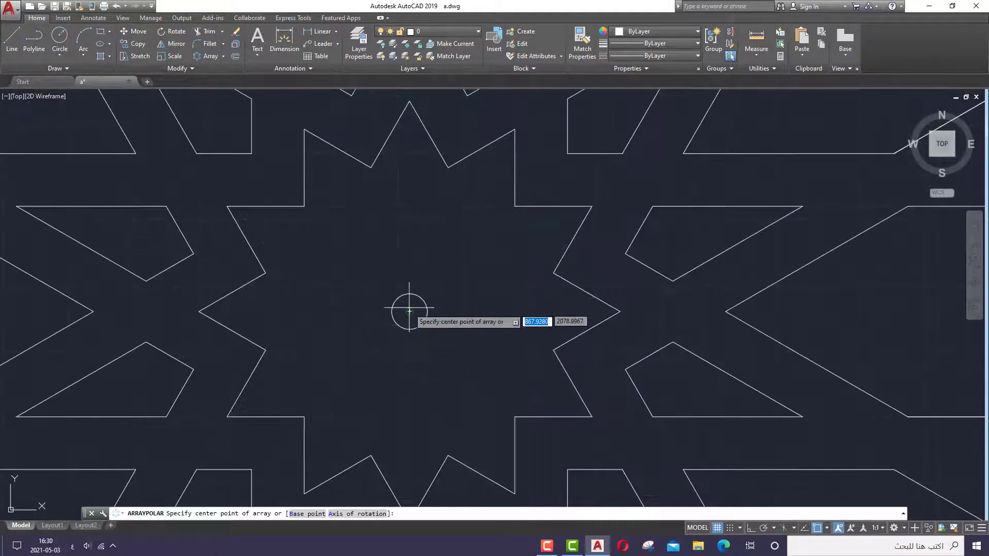
pyautogui.click(409, 311)
pyautogui.scroll(-8, 439, 324)
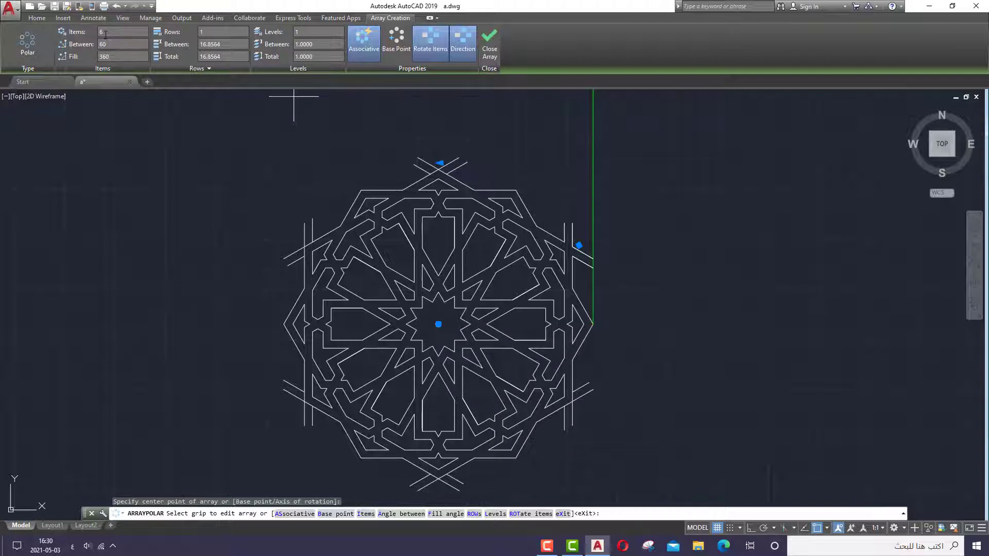
pyautogui.write('12')
pyautogui.press('Return')
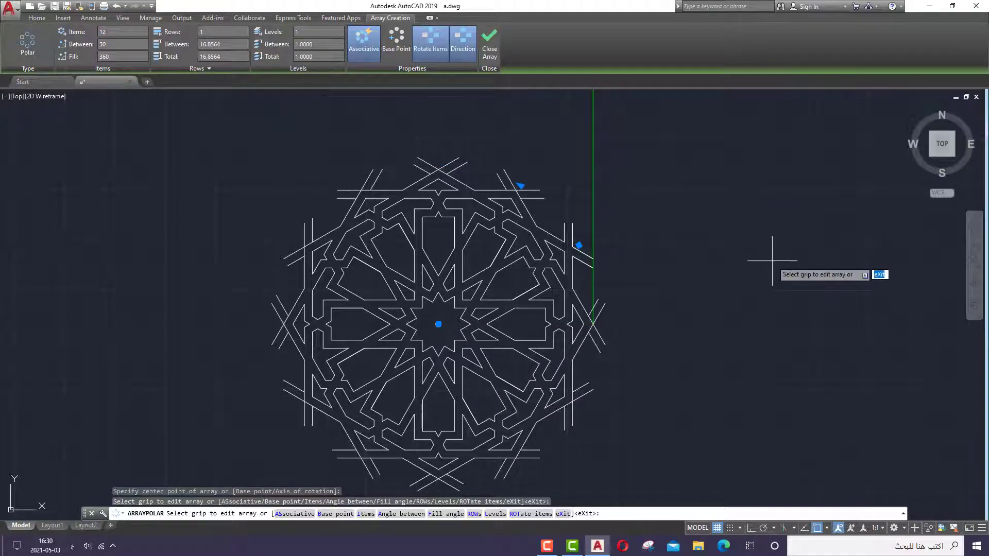
pyautogui.rightClick(754, 201)
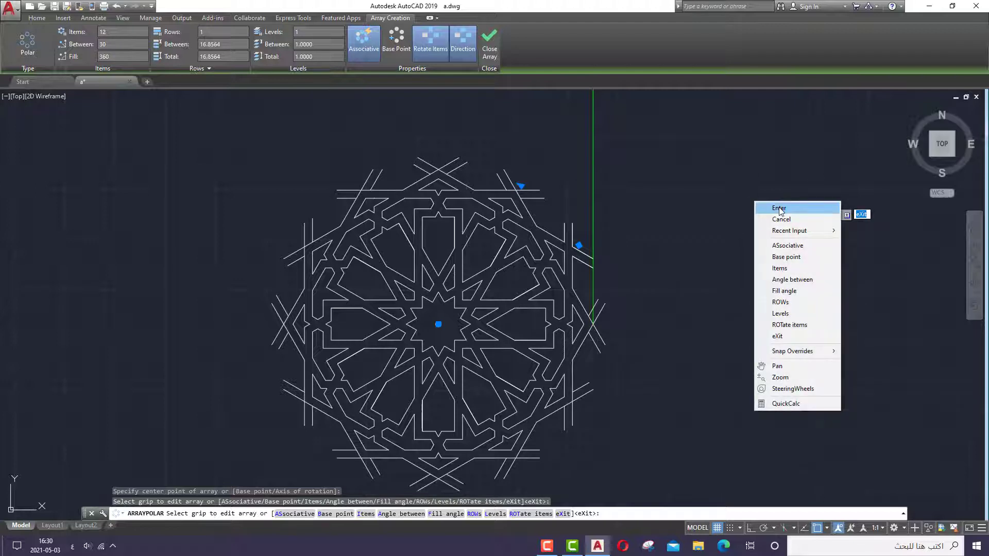
pyautogui.click(779, 206)
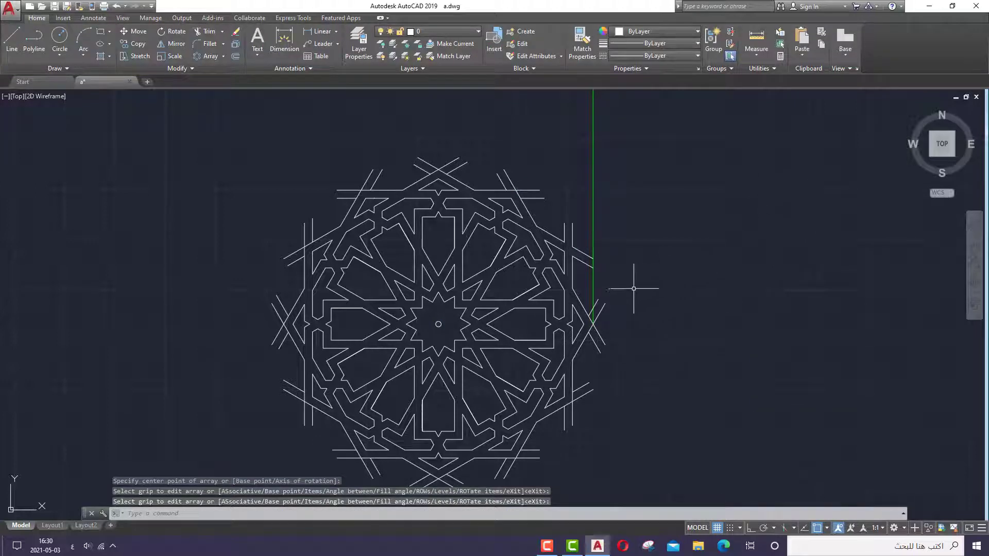
pyautogui.scroll(-2, 614, 212)
pyautogui.scroll(-2, 612, 222)
pyautogui.scroll(4, 522, 297)
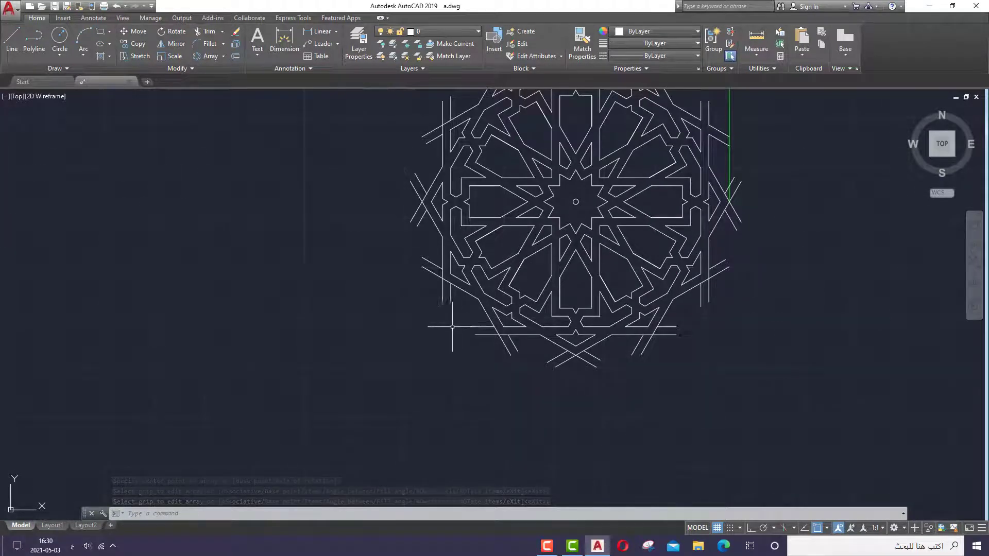
pyautogui.scroll(-2, 425, 344)
pyautogui.scroll(2, 555, 218)
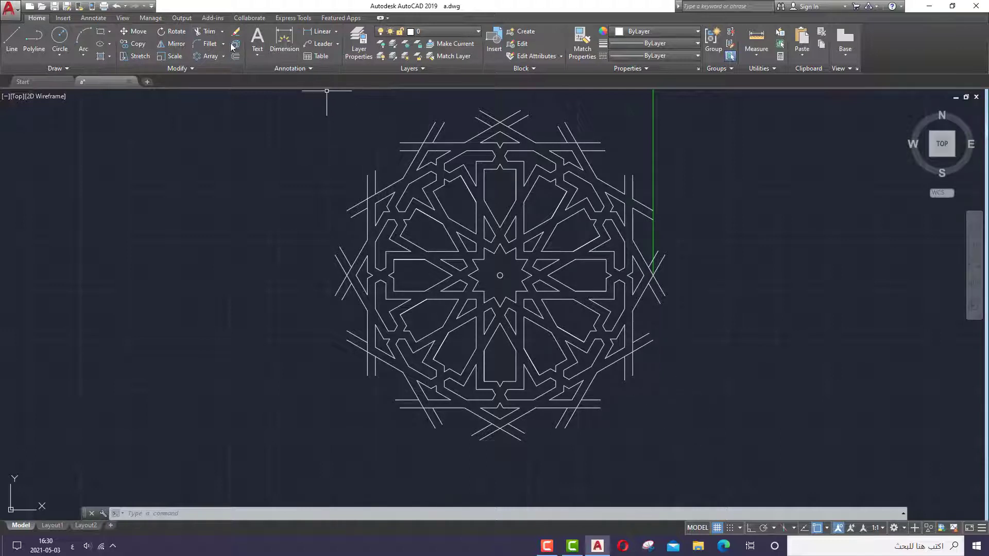
pyautogui.click(653, 164)
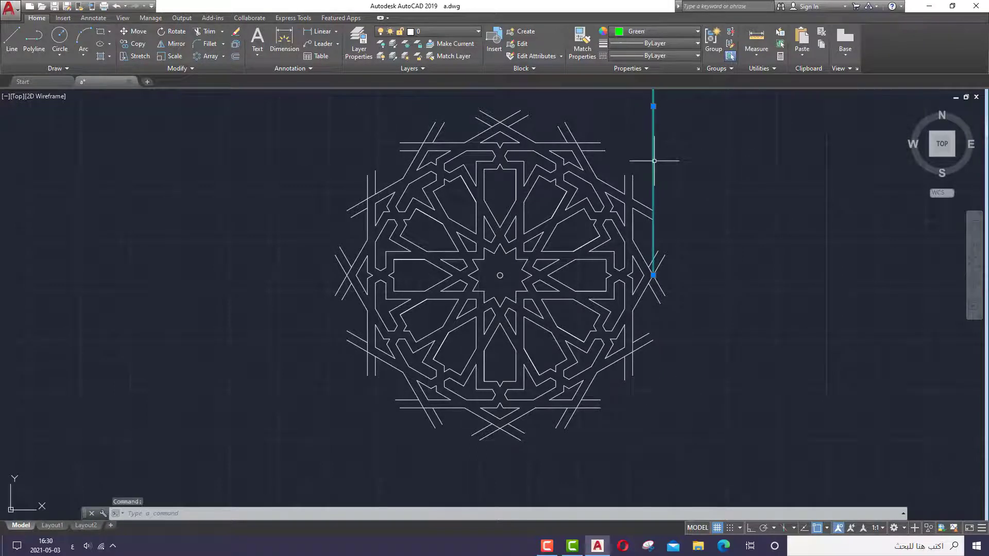
pyautogui.rightClick(653, 161)
# Delete the green vertical line and trim the strands overhanging the square's top-right corner
pyautogui.click(678, 225)
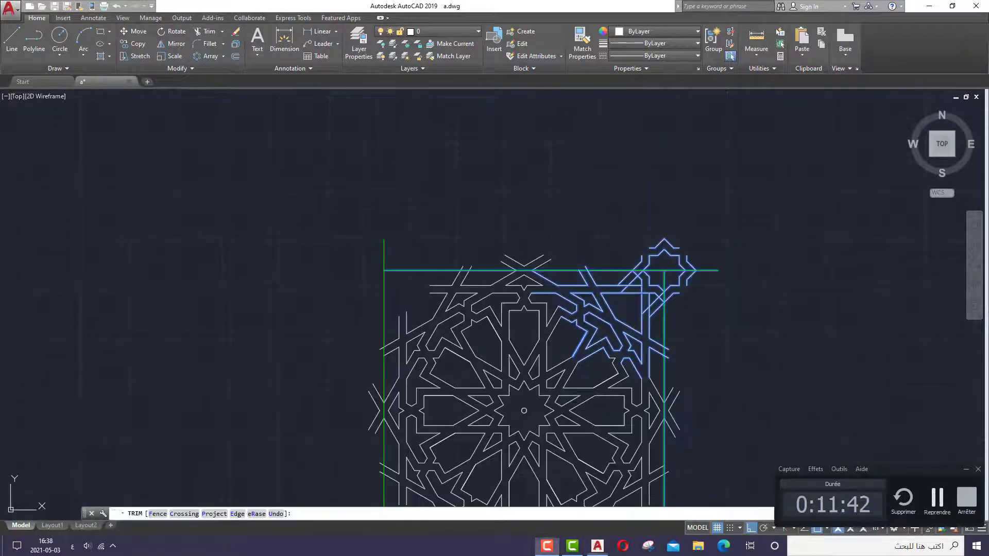
pyautogui.scroll(2, 631, 290)
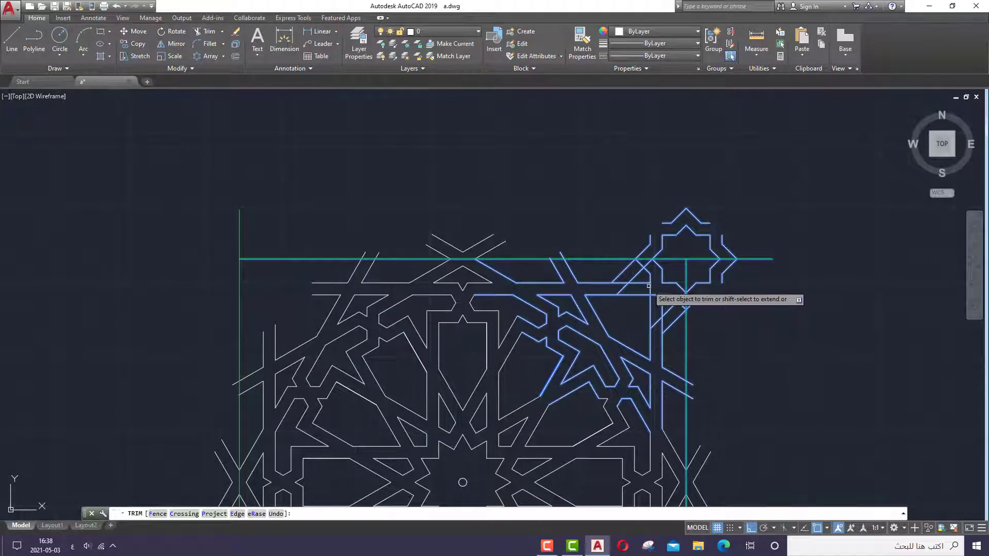
pyautogui.click(645, 293)
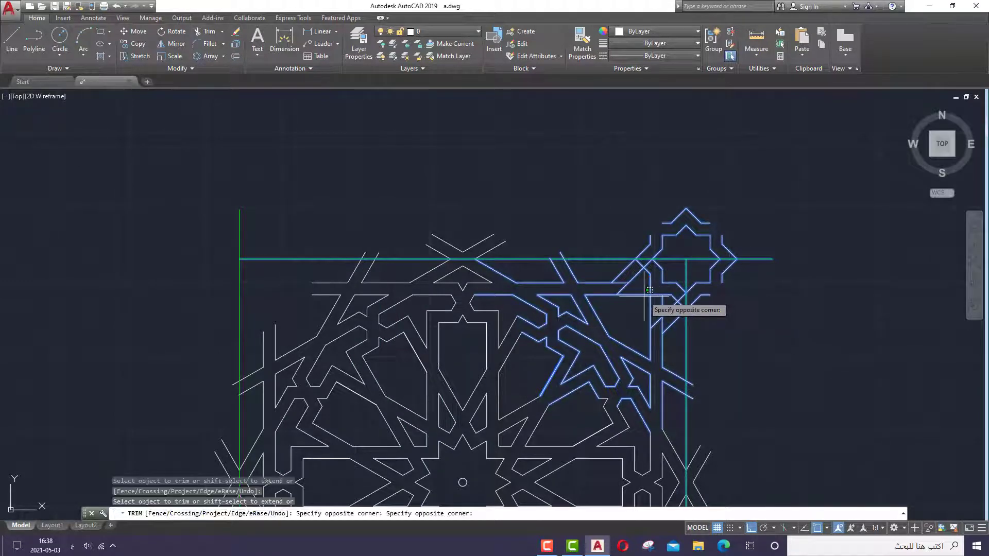
pyautogui.click(667, 301)
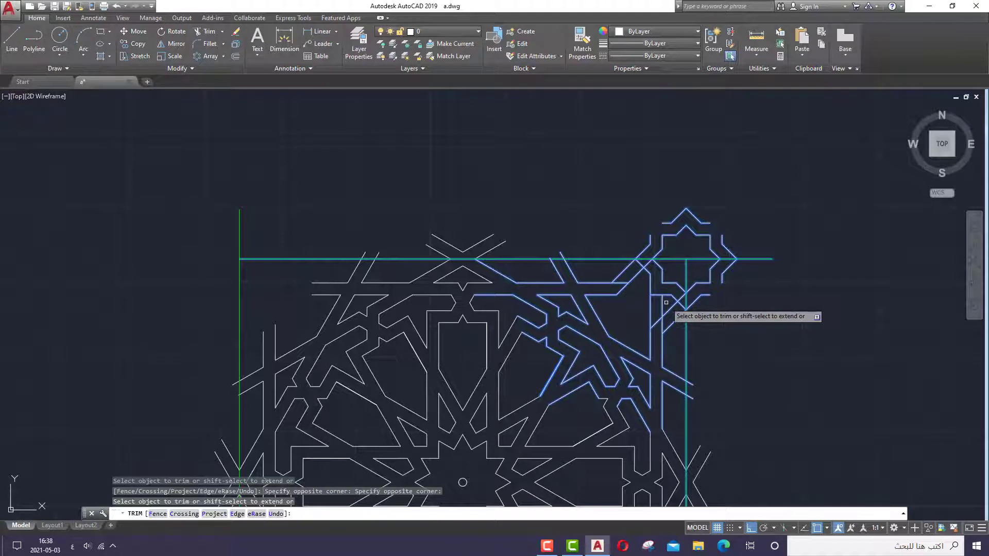
pyautogui.click(663, 302)
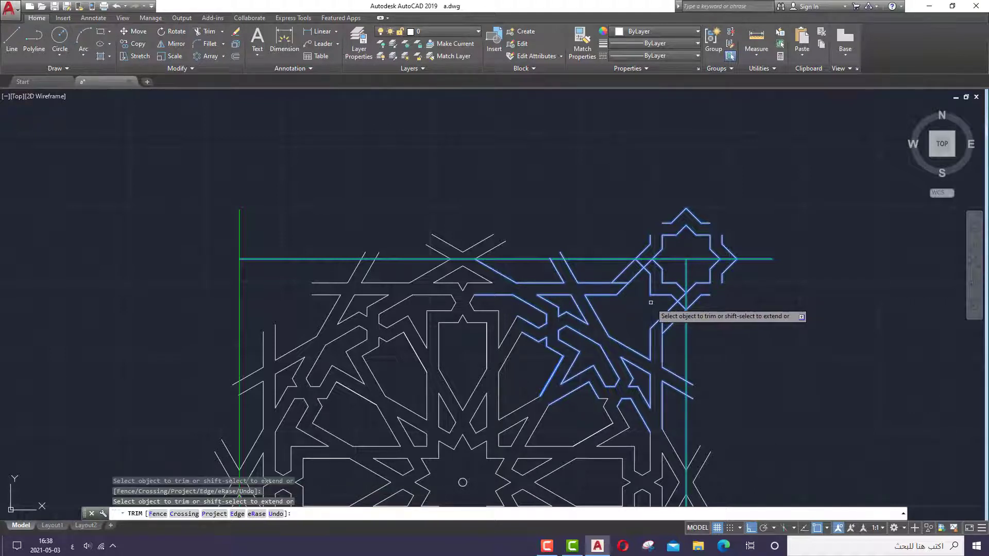
pyautogui.click(640, 265)
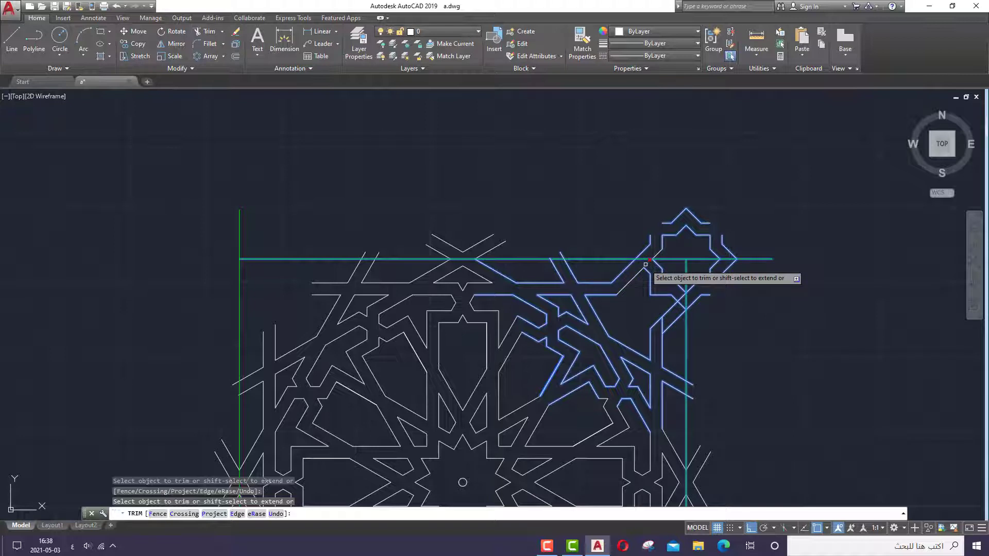
pyautogui.click(682, 311)
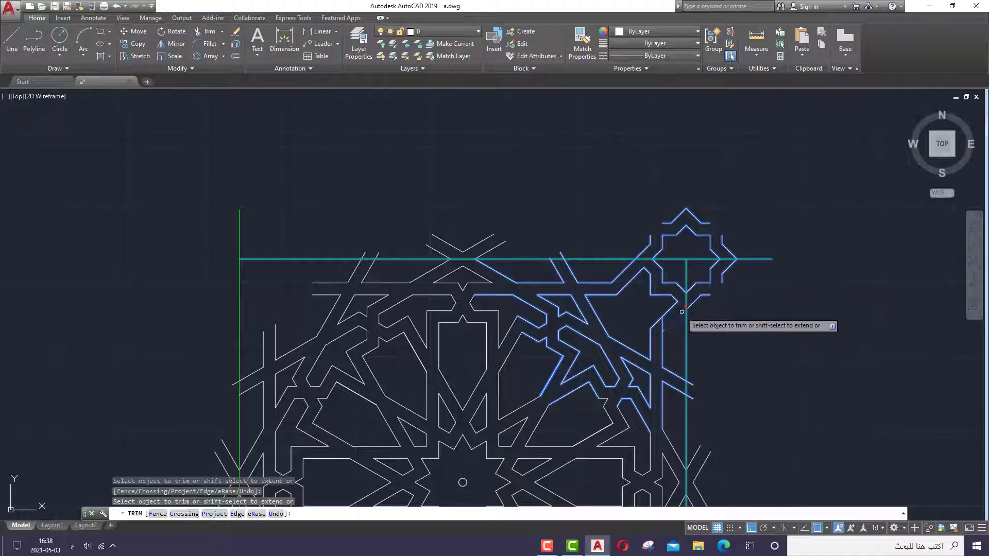
pyautogui.click(695, 301)
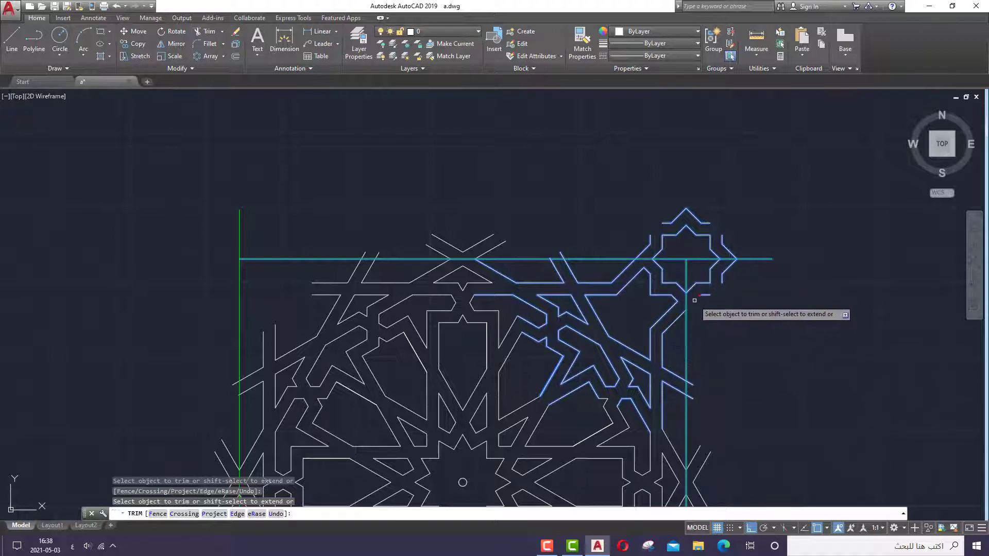
pyautogui.click(693, 286)
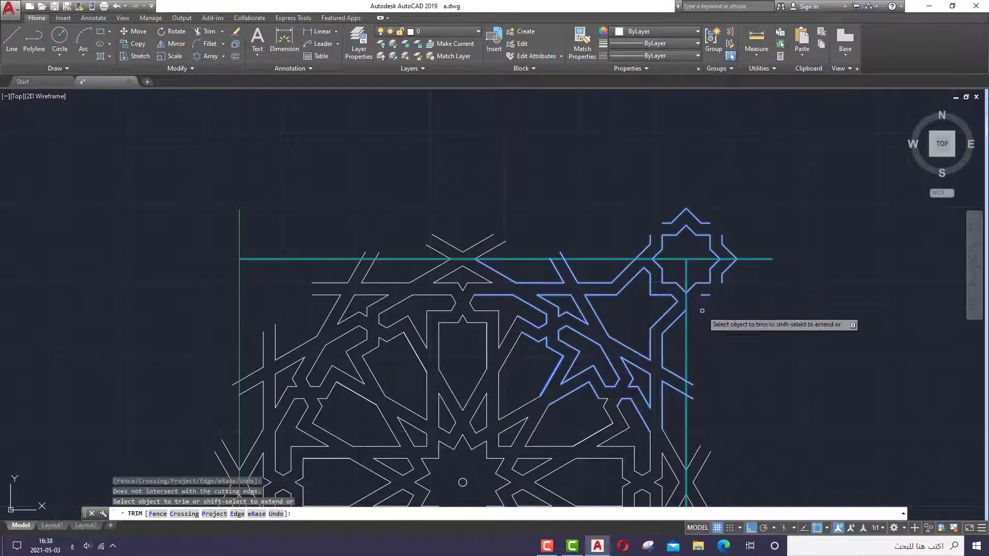
pyautogui.click(708, 260)
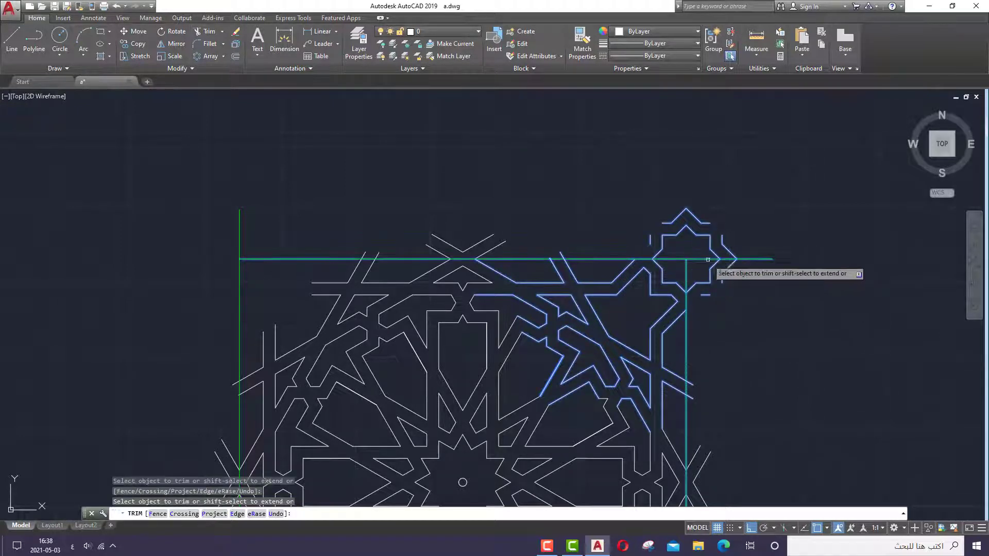
pyautogui.rightClick(780, 331)
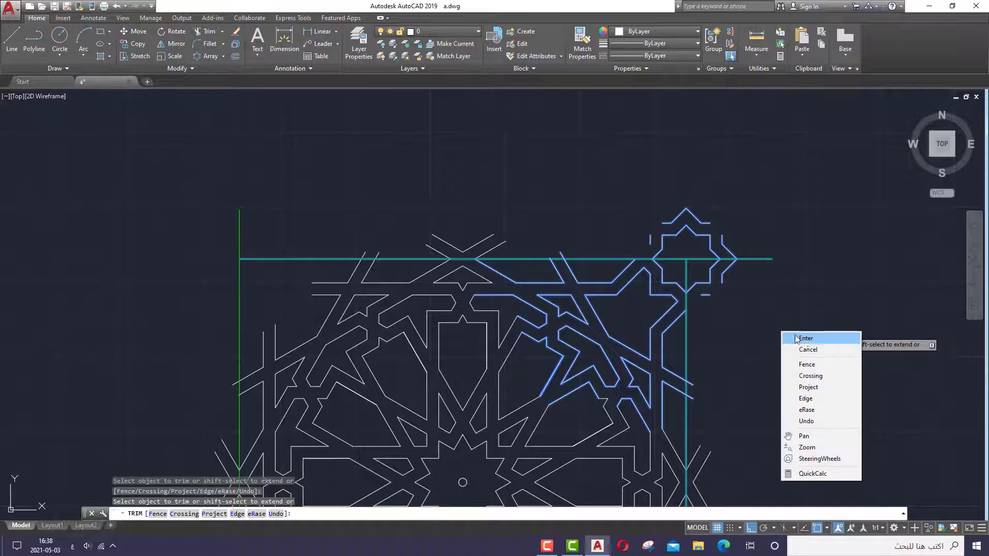
# Erase the corner star's segments lying outside the square
pyautogui.click(805, 339)
pyautogui.moveTo(724, 250); pyautogui.dragTo(631, 180)
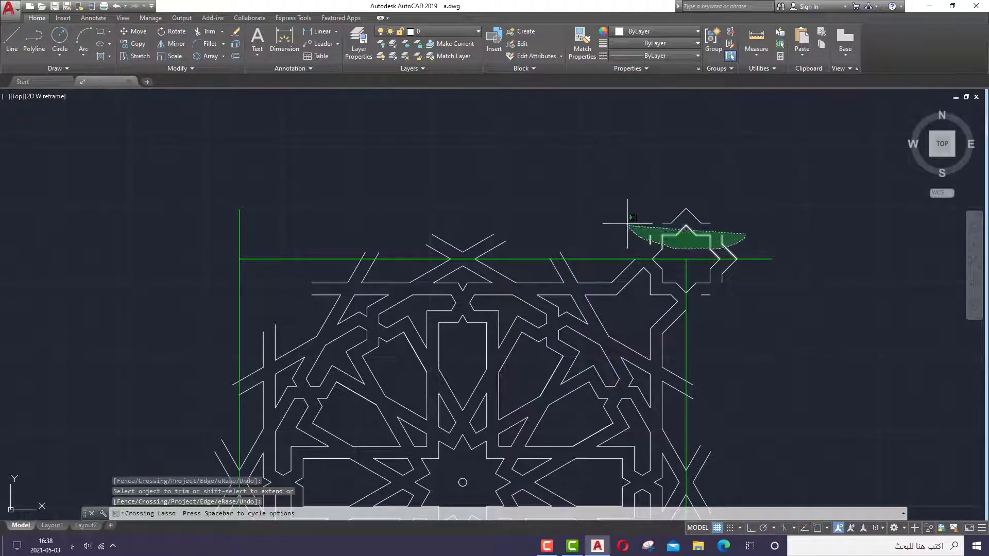
pyautogui.rightClick(648, 180)
pyautogui.click(683, 243)
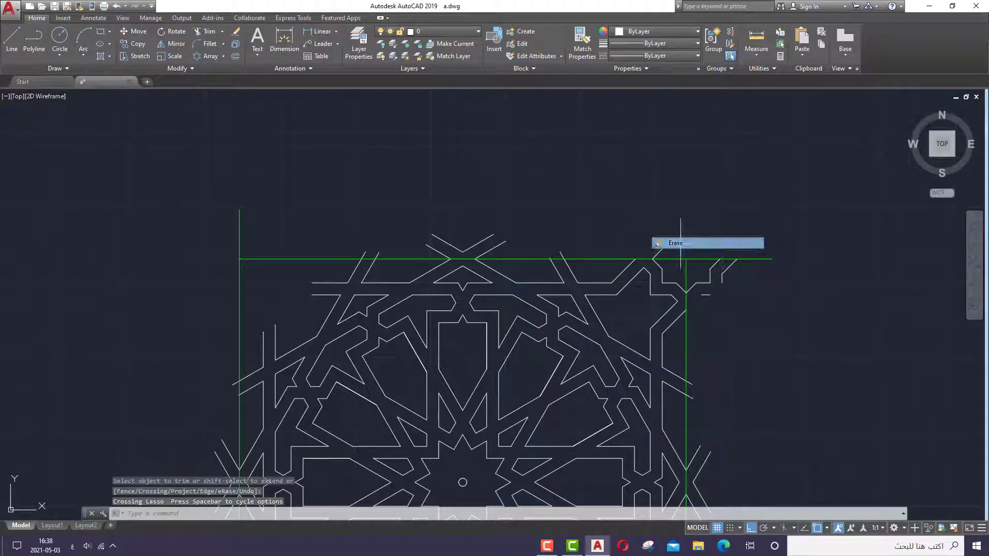
# Erase the remaining leftover diagonal fragments past the top-right corner
pyautogui.click(660, 252)
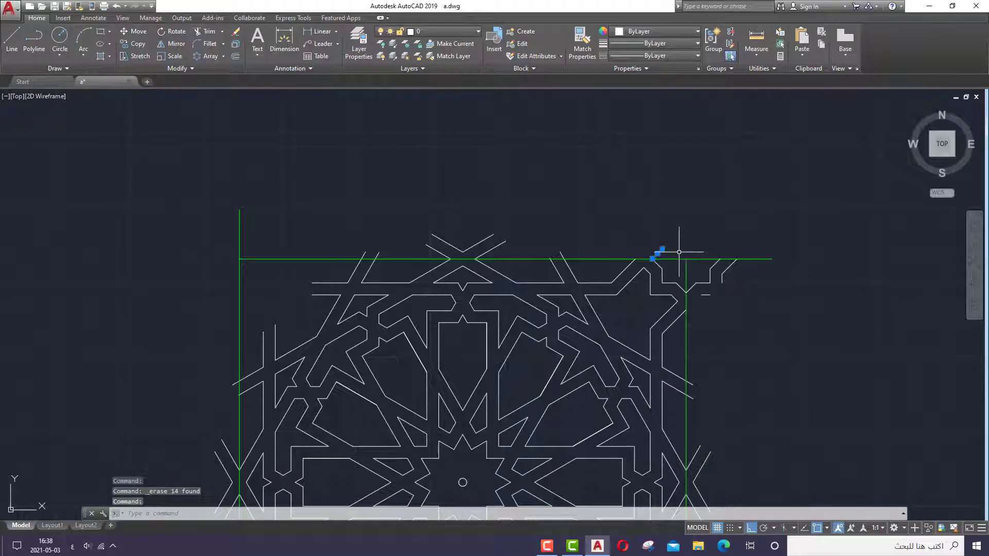
pyautogui.moveTo(740, 269); pyautogui.dragTo(726, 312)
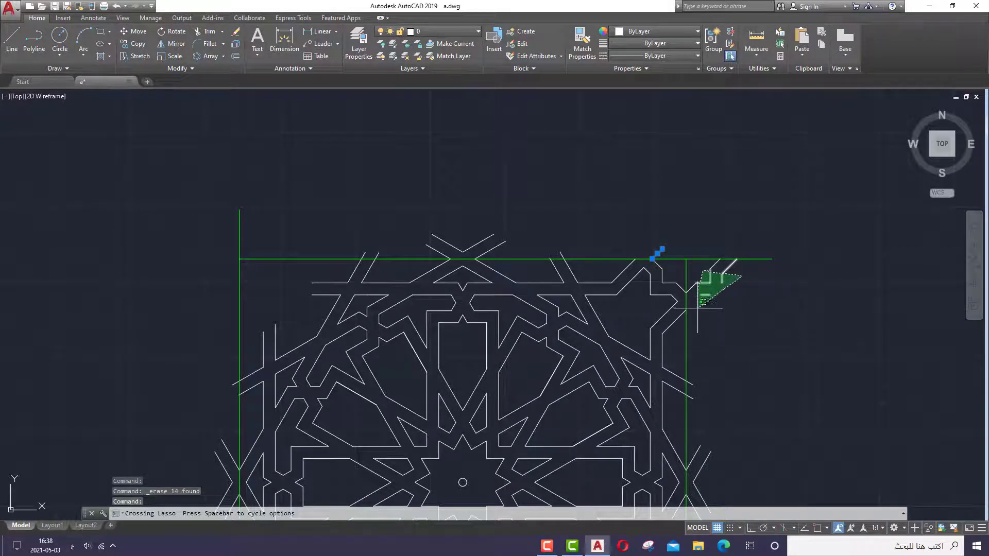
pyautogui.rightClick(726, 313)
pyautogui.click(757, 140)
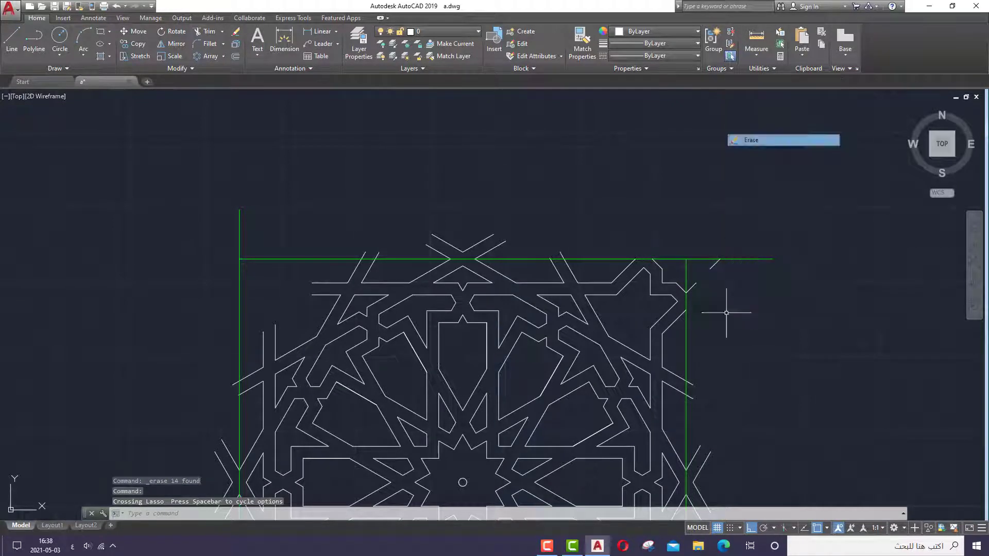
pyautogui.moveTo(691, 277); pyautogui.dragTo(691, 305)
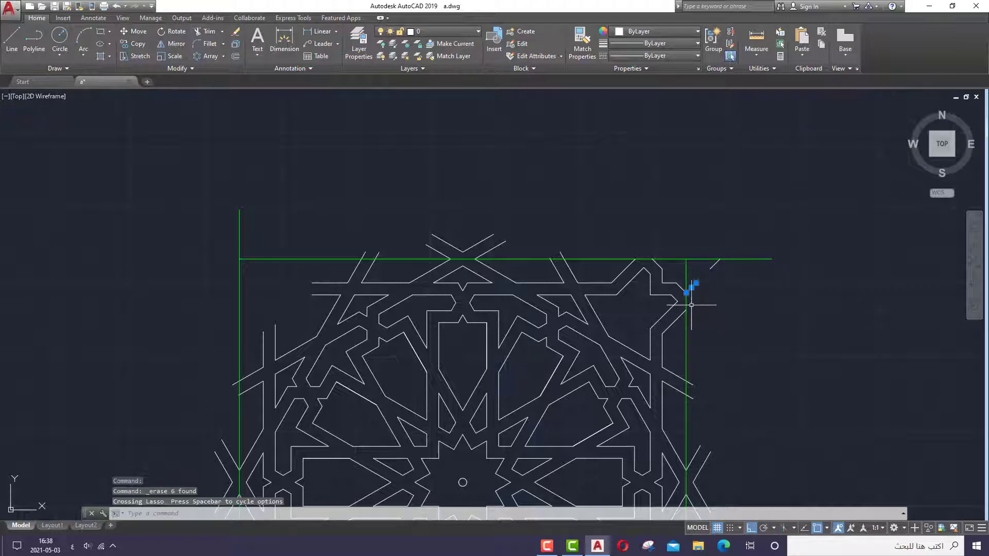
pyautogui.rightClick(708, 257)
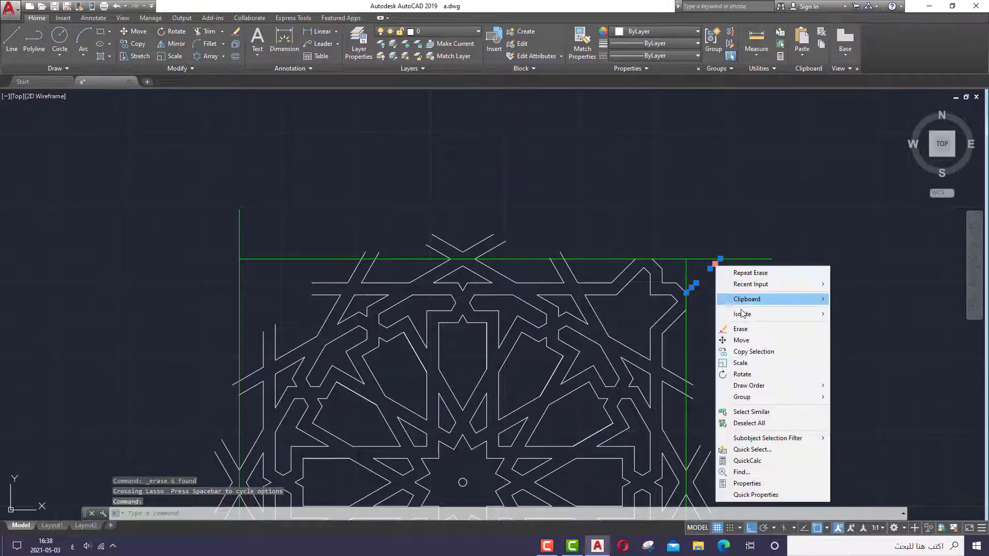
pyautogui.click(743, 331)
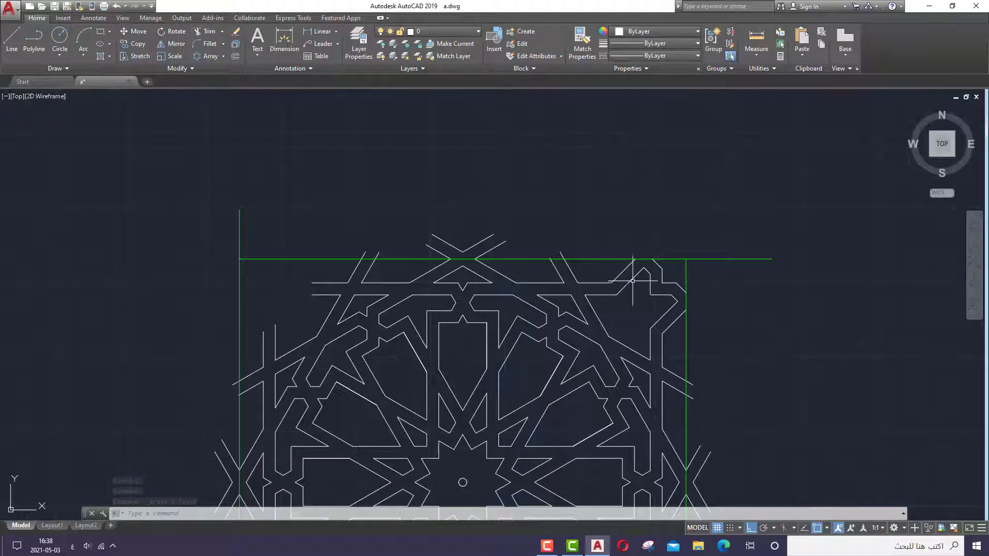
# Select the diagonal, vertical and horizontal strand pieces of the top-right corner motif
pyautogui.click(630, 281)
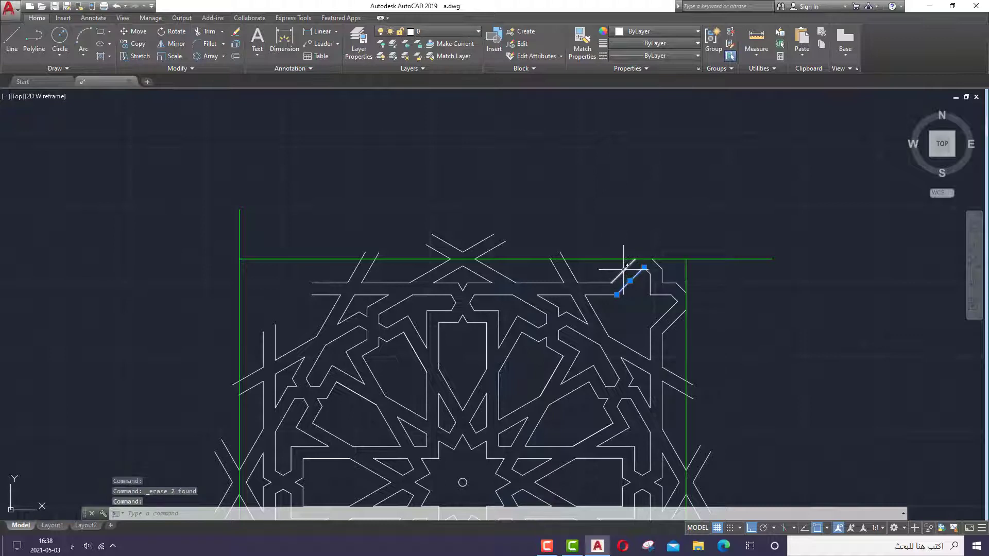
pyautogui.click(624, 269)
pyautogui.scroll(5, 652, 275)
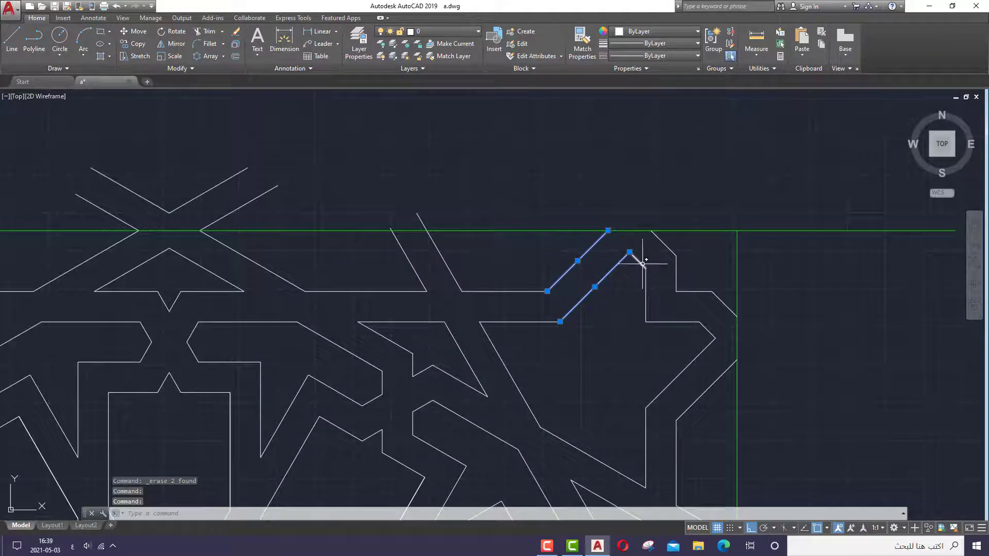
pyautogui.click(644, 296)
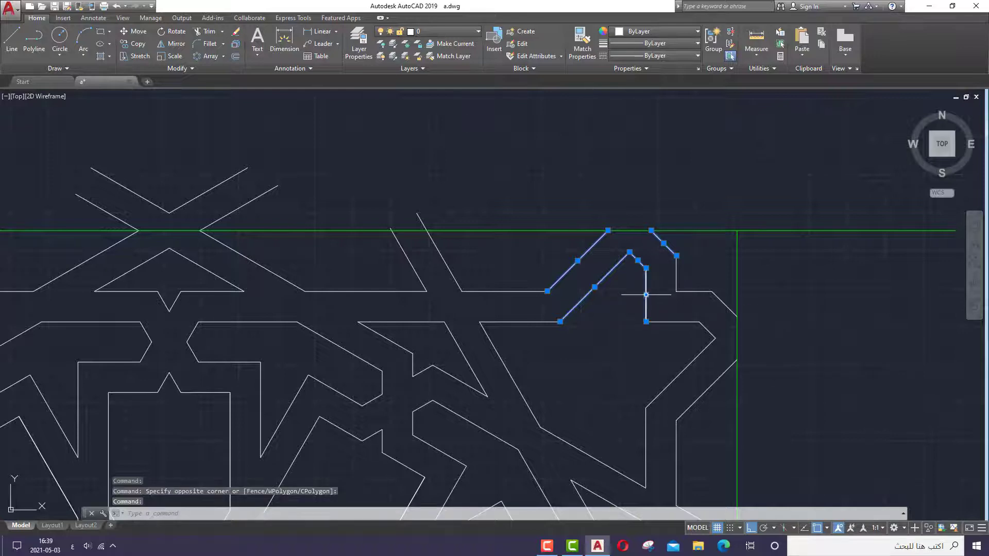
pyautogui.click(676, 278)
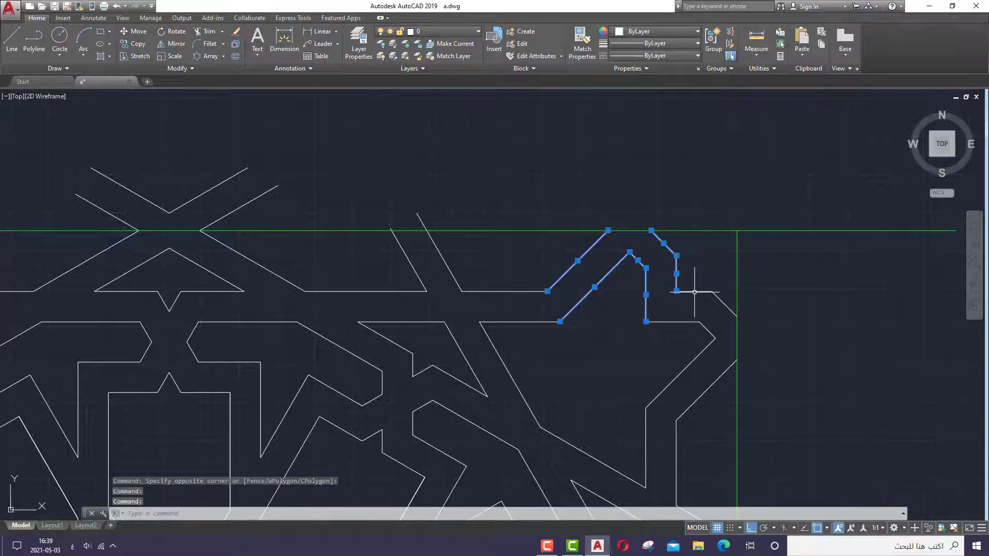
pyautogui.click(695, 291)
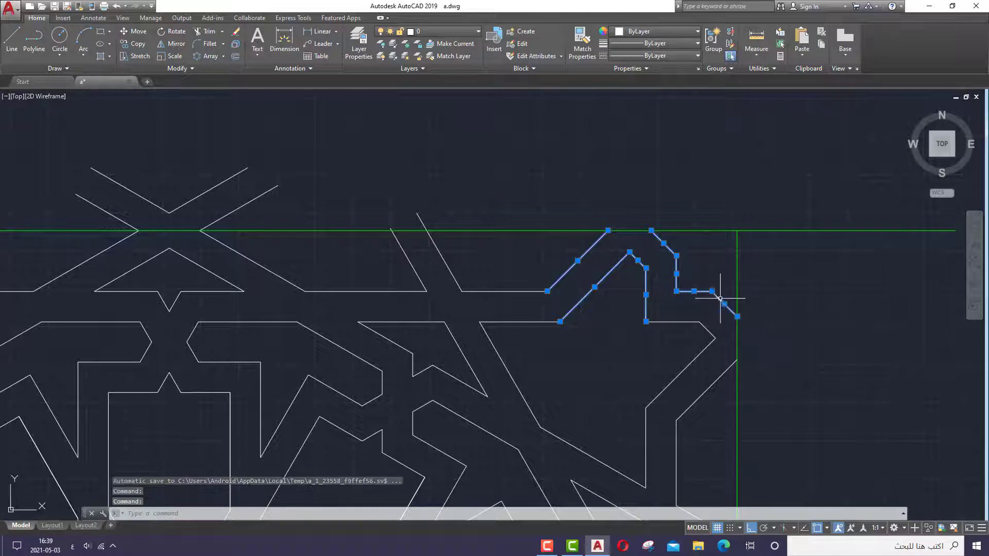
pyautogui.click(676, 322)
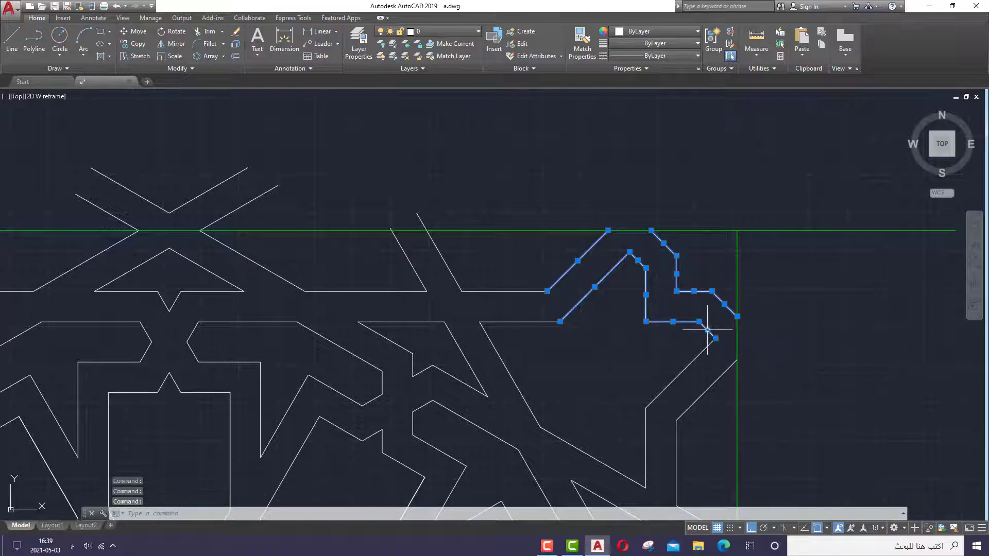
pyautogui.click(695, 356)
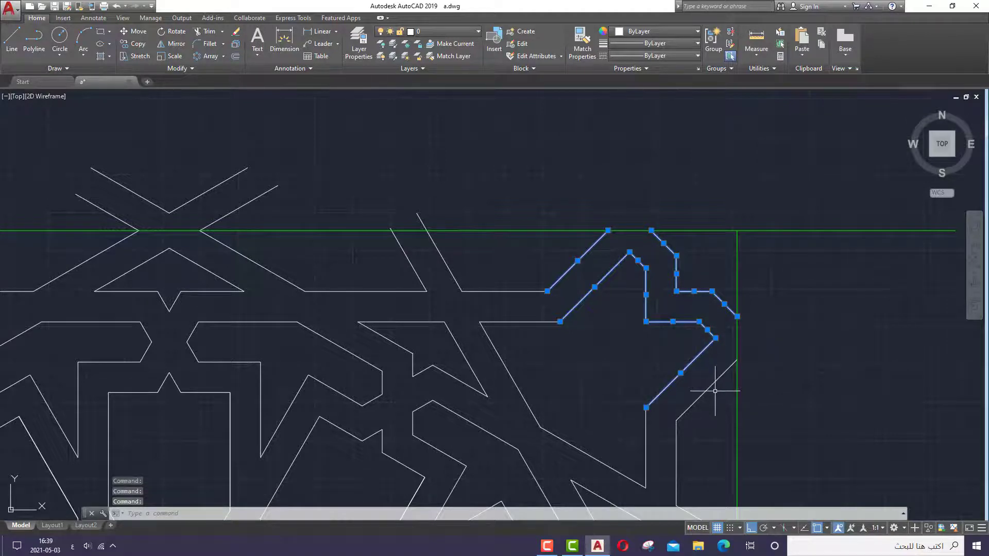
pyautogui.scroll(-5, 608, 232)
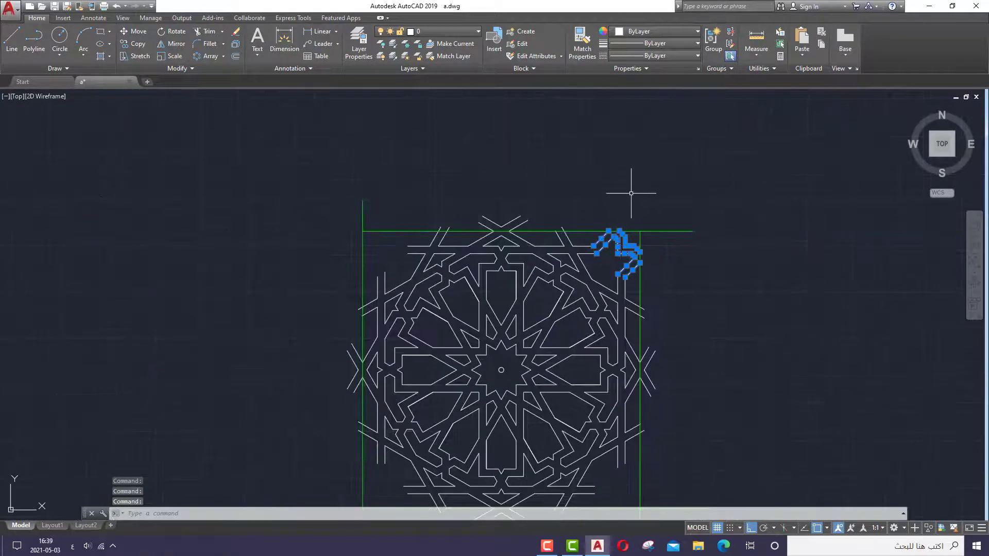
# Polar-array the corner motif into 4 copies about the rosette's centre
pyautogui.click(223, 57)
pyautogui.click(217, 115)
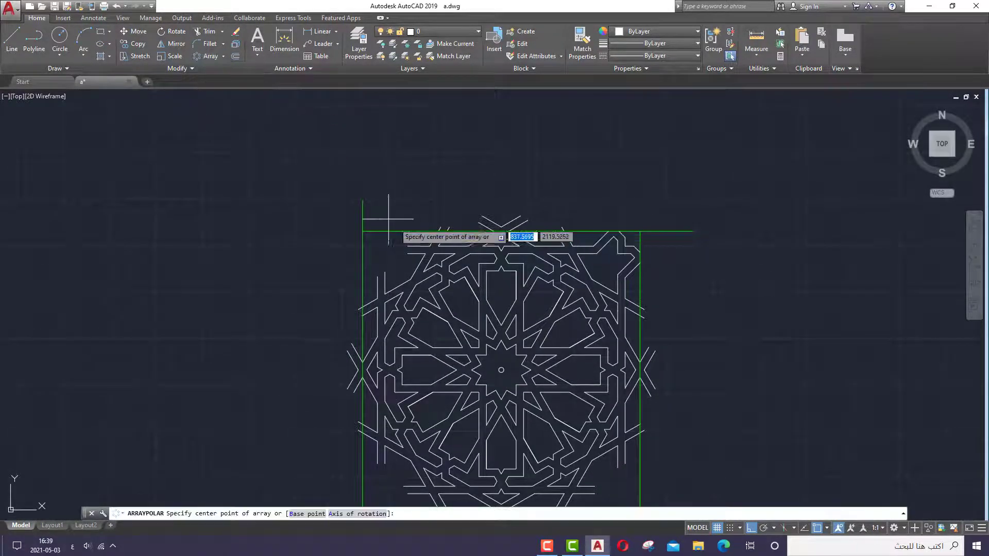
pyautogui.scroll(4, 505, 366)
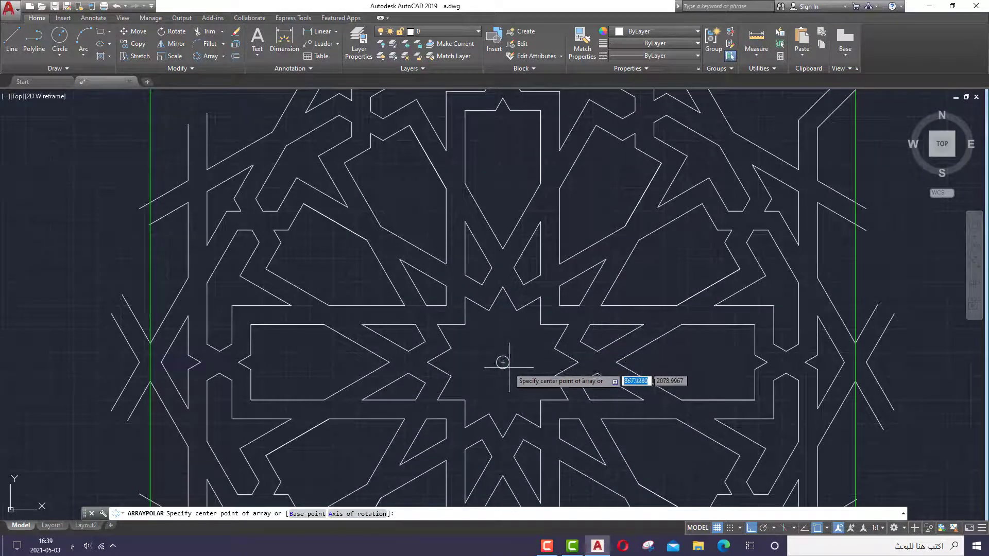
pyautogui.click(503, 362)
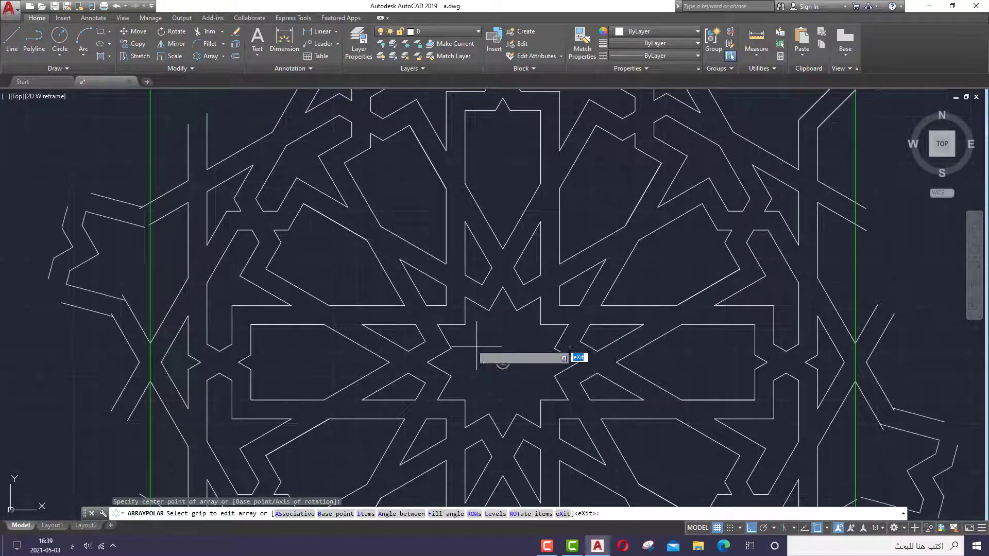
pyautogui.scroll(-4, 453, 326)
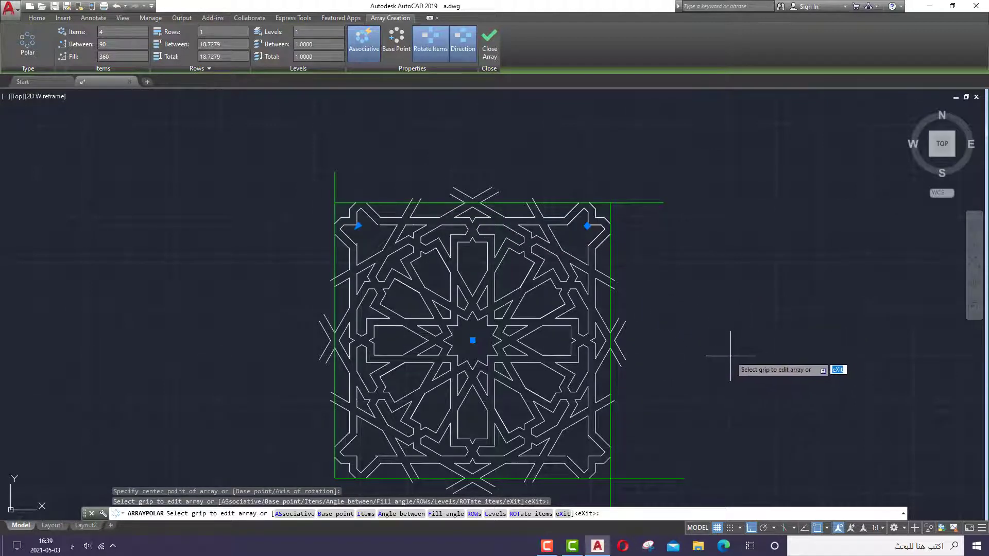
pyautogui.click(489, 41)
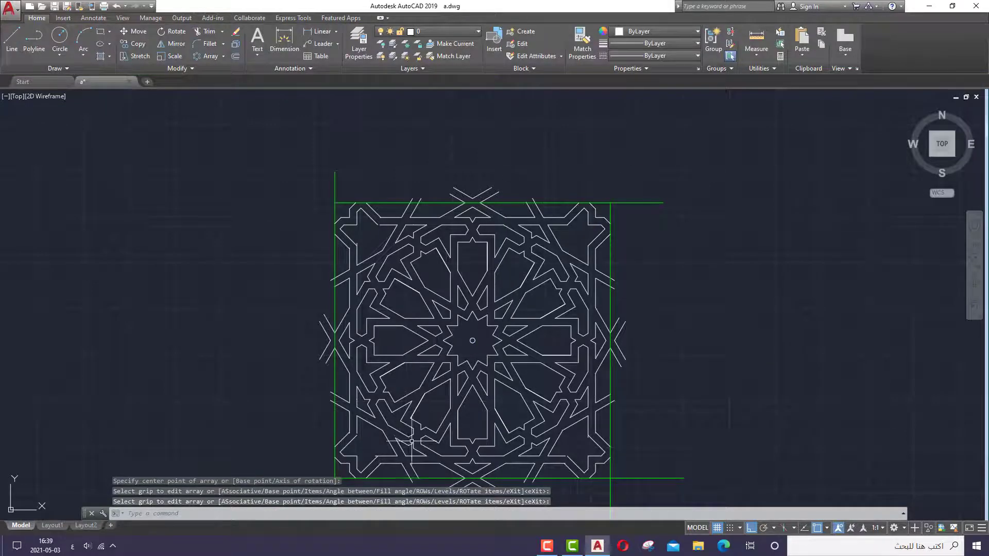
pyautogui.scroll(2, 380, 436)
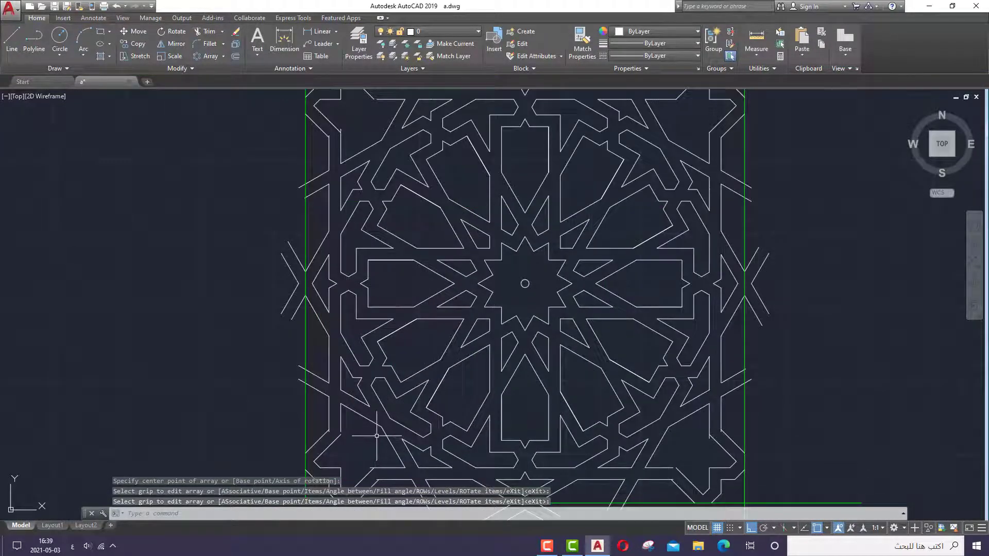
pyautogui.scroll(-2, 405, 390)
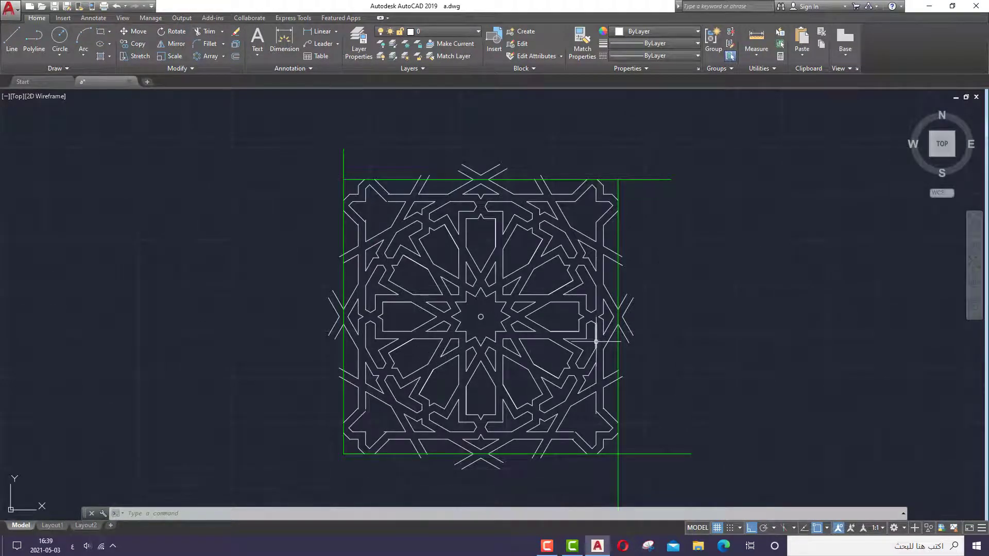
# Fill three petals around the central star with a Solid hatch in colour 242,113,114
pyautogui.click(550, 546)
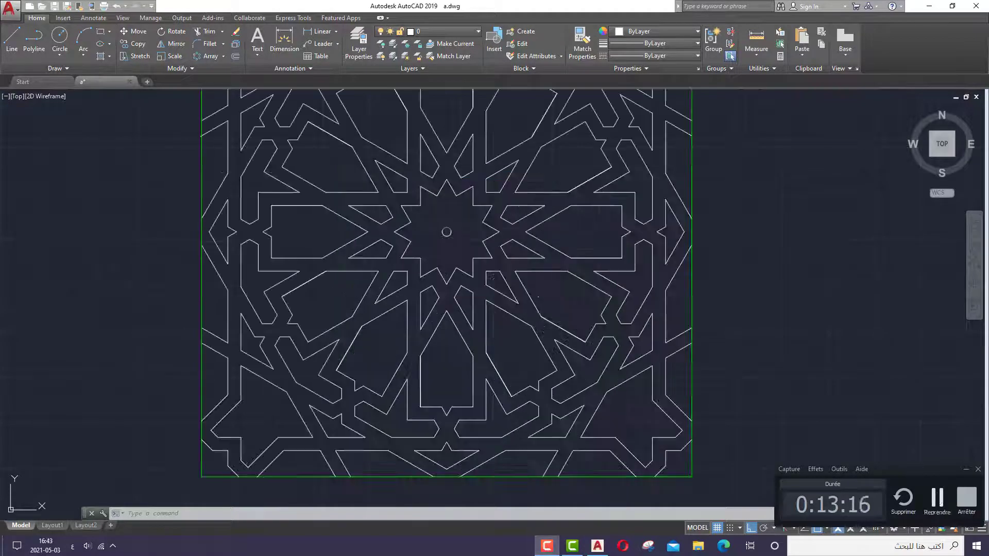
pyautogui.click(110, 56)
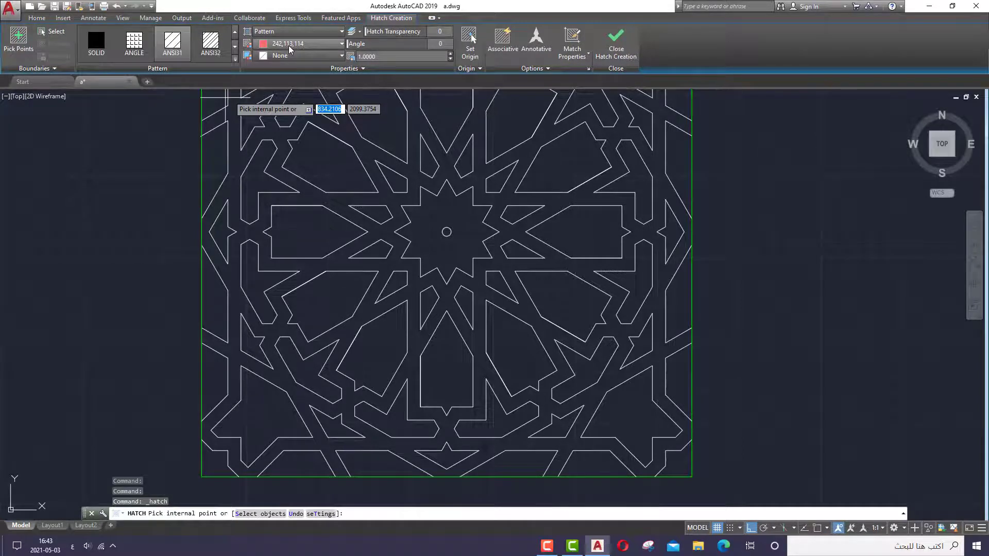
pyautogui.click(285, 33)
pyautogui.click(279, 39)
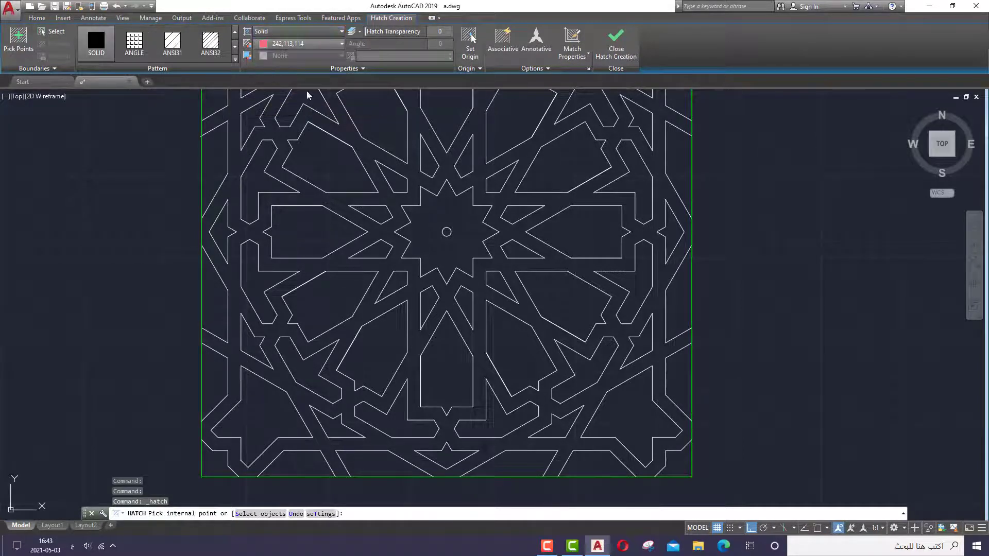
pyautogui.click(302, 223)
pyautogui.click(326, 282)
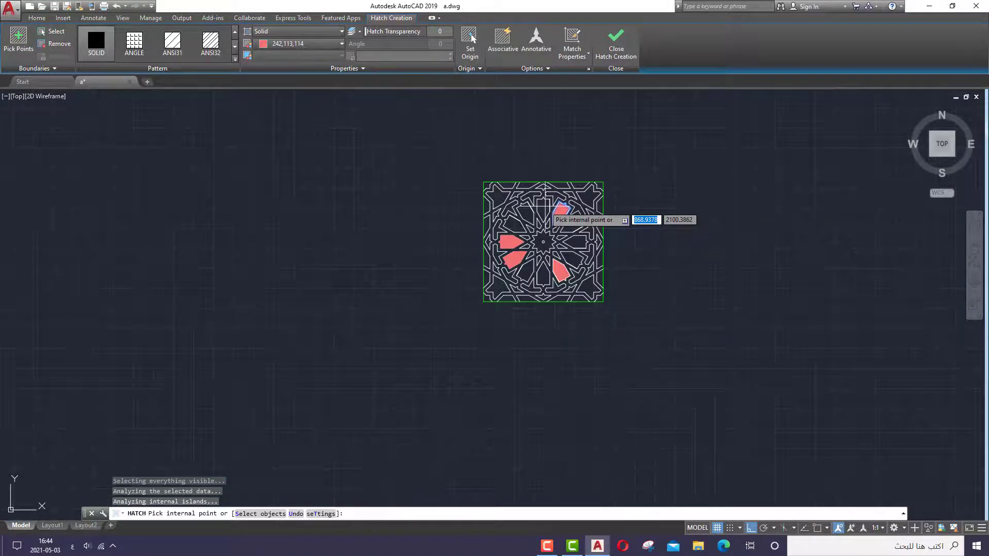
pyautogui.click(577, 216)
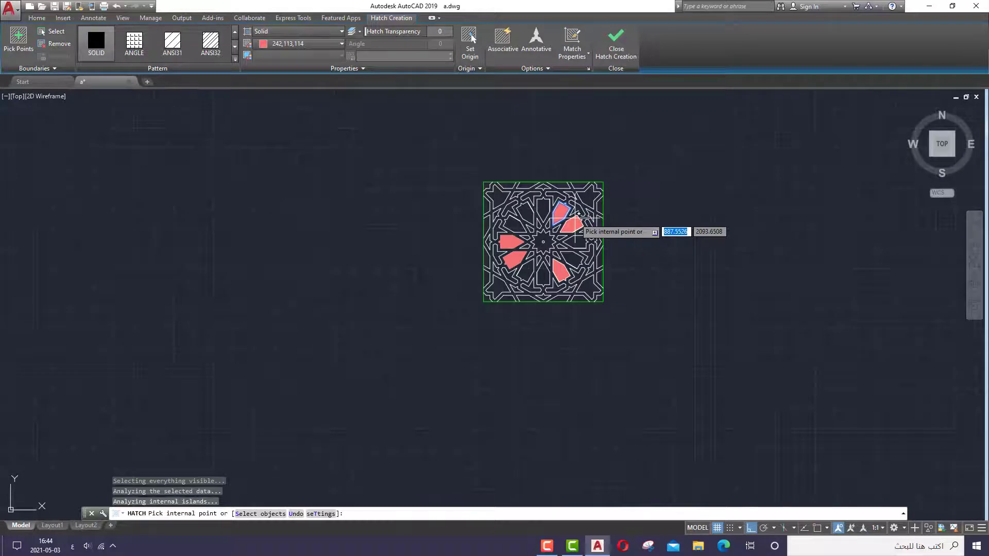
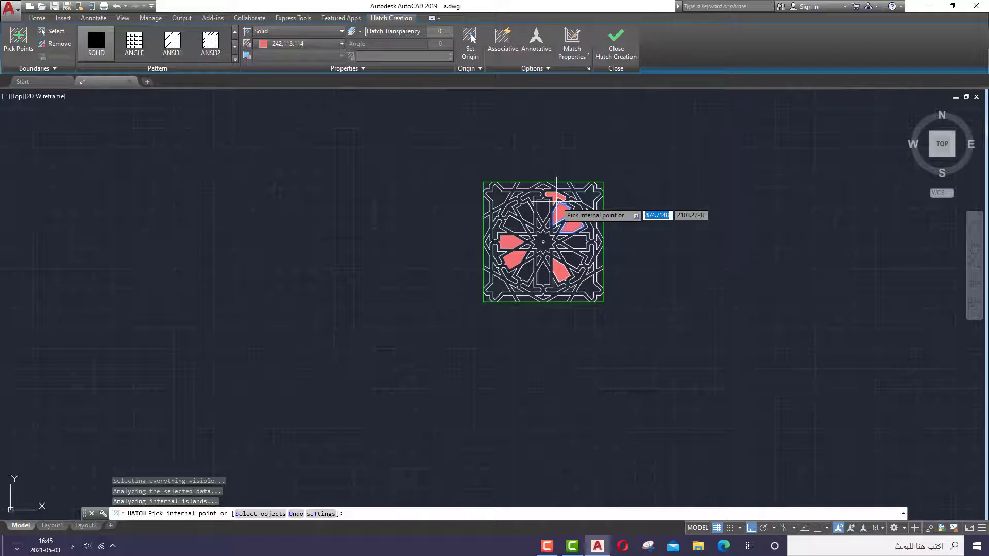
# Commit the red solid hatch on the petals filled so far
pyautogui.scroll(-3, 515, 164)
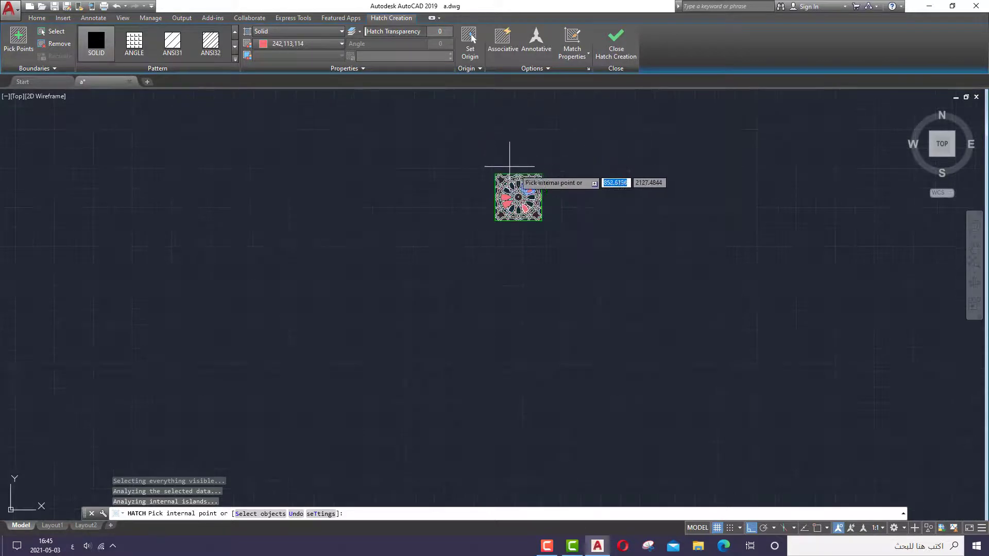
pyautogui.scroll(2, 519, 170)
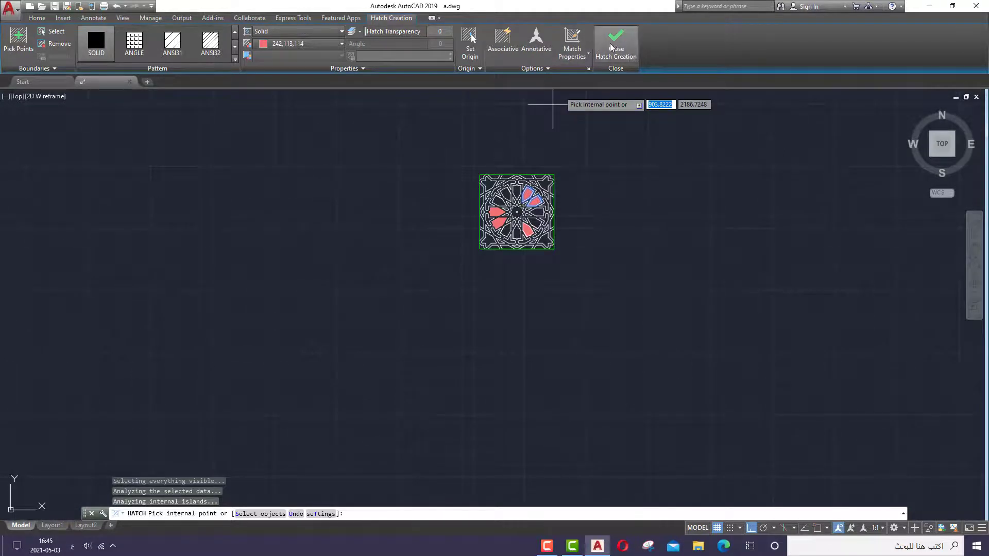
pyautogui.click(611, 43)
pyautogui.scroll(3, 515, 181)
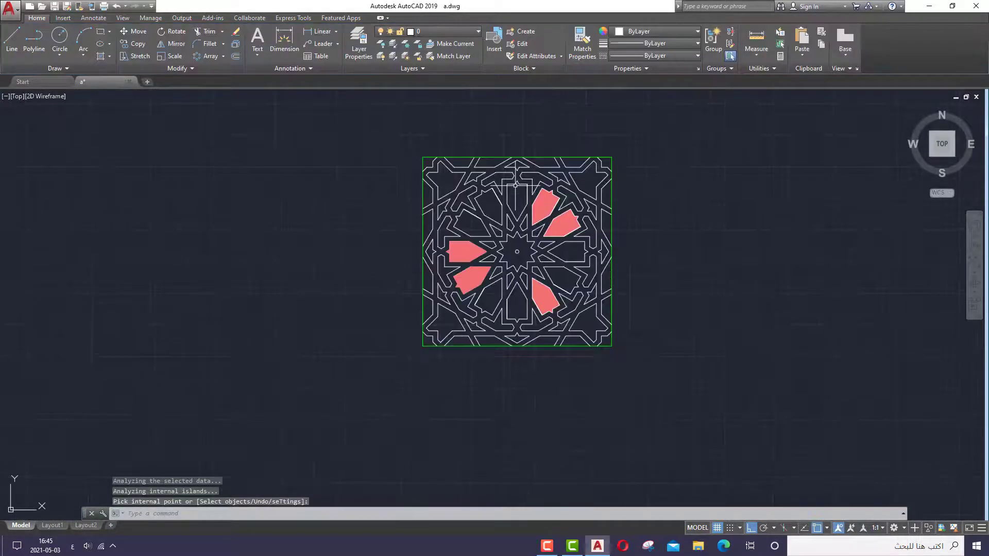
# Fill the upper-left, top, lower-centre, lower-left and east petals with solid red 242,113,114
pyautogui.click(101, 56)
pyautogui.click(496, 205)
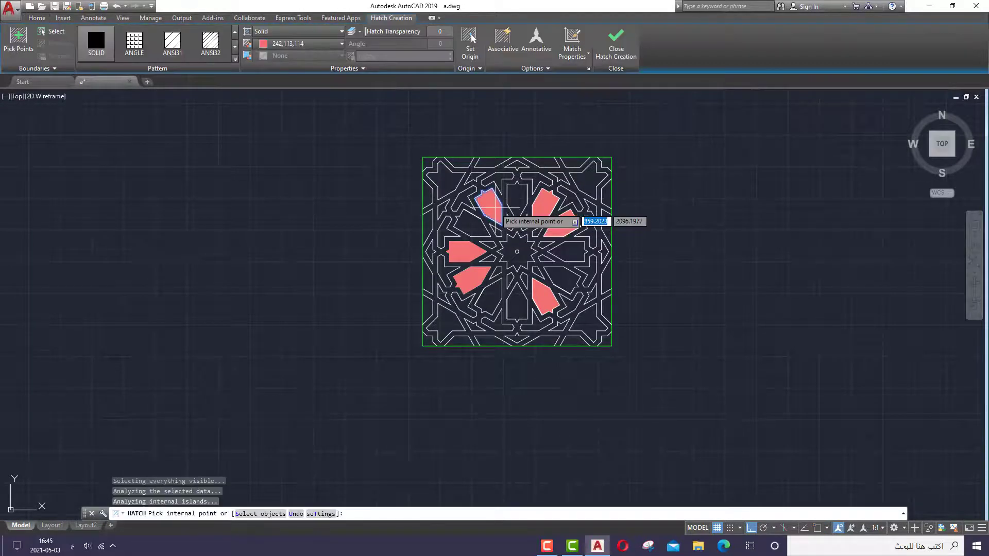
pyautogui.click(472, 214)
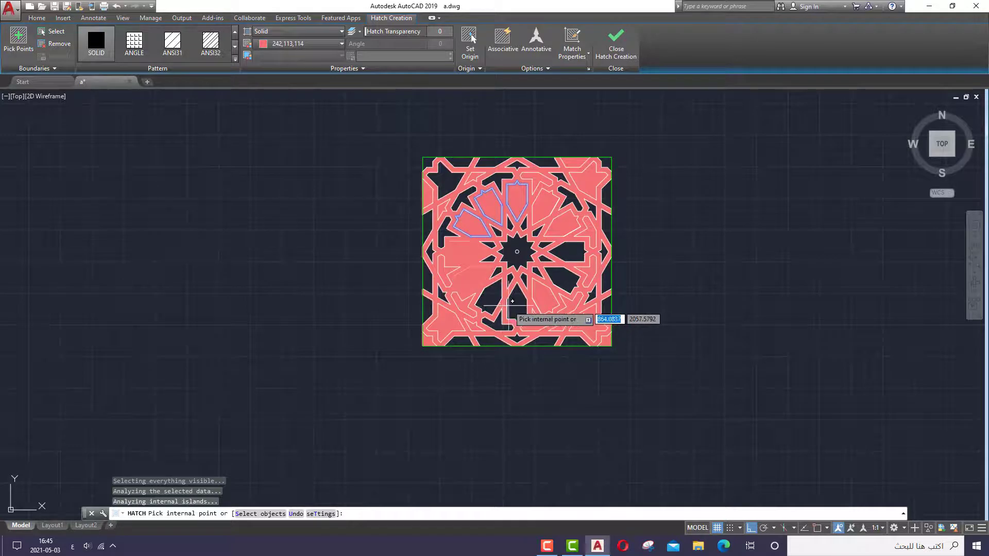
pyautogui.click(517, 302)
pyautogui.click(490, 298)
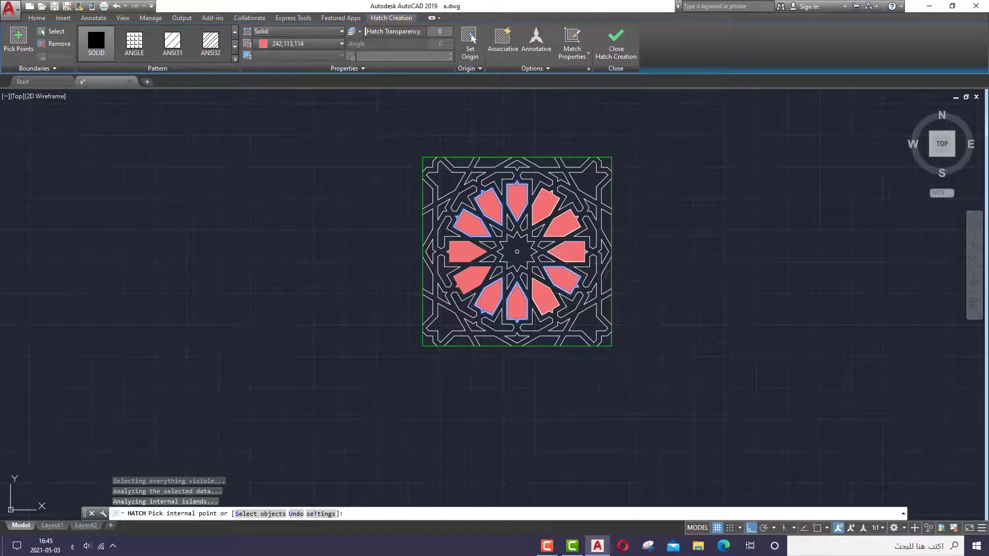
pyautogui.click(566, 253)
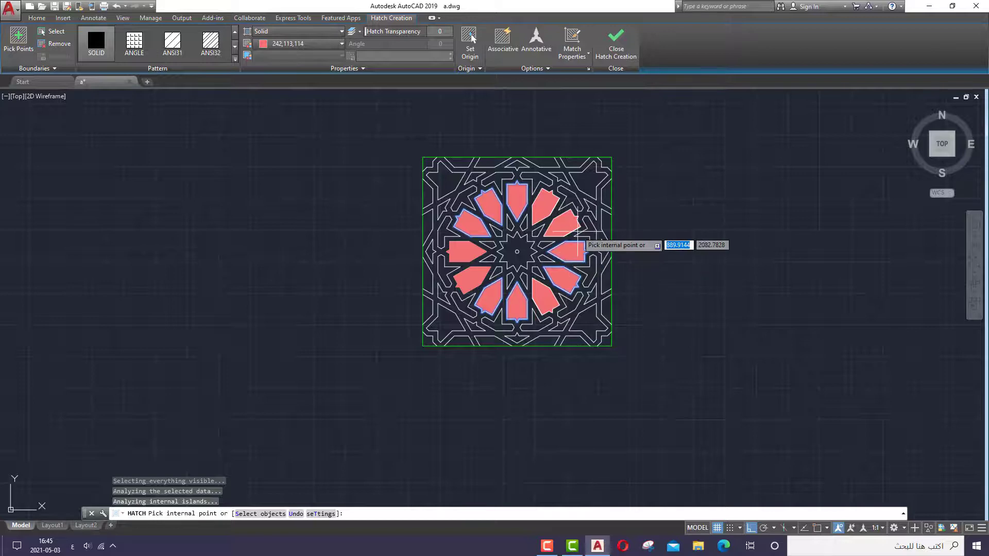
pyautogui.click(616, 52)
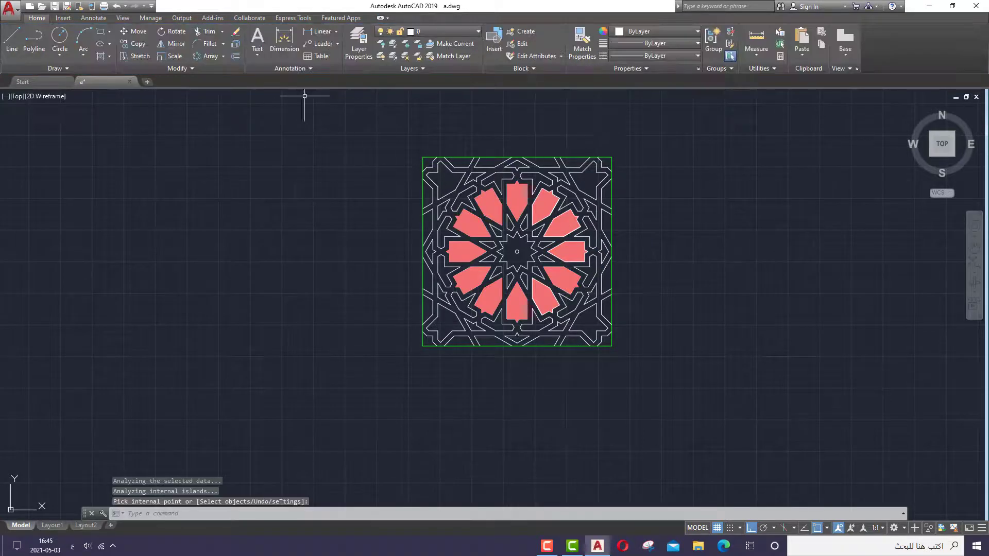
# Start a new Solid hatch and set its colour to Green for the corner shapes
pyautogui.click(108, 56)
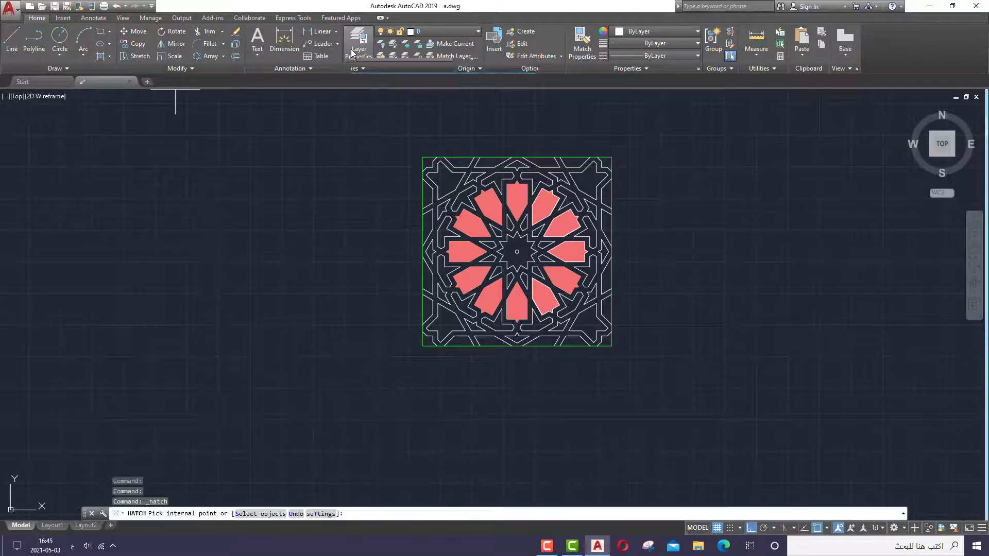
pyautogui.click(312, 45)
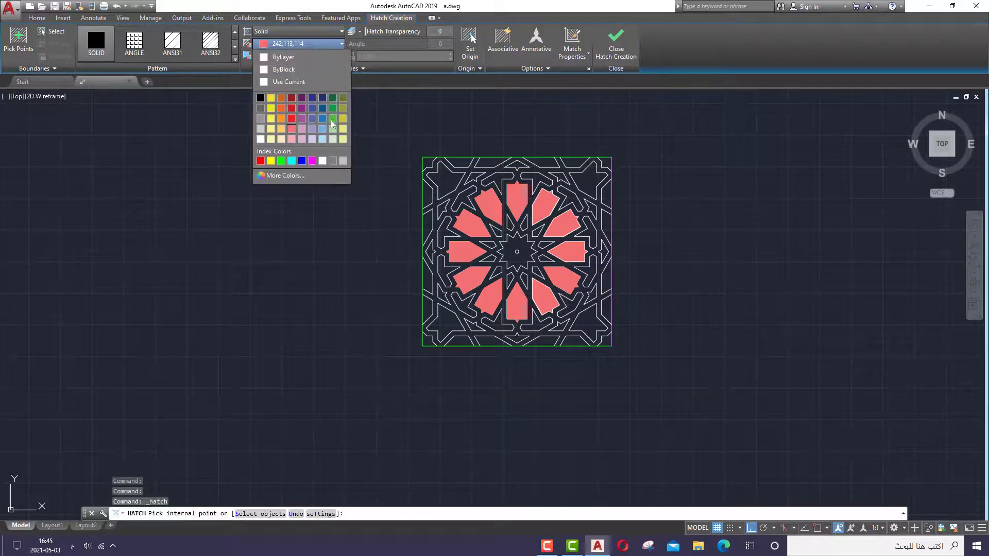
pyautogui.click(281, 160)
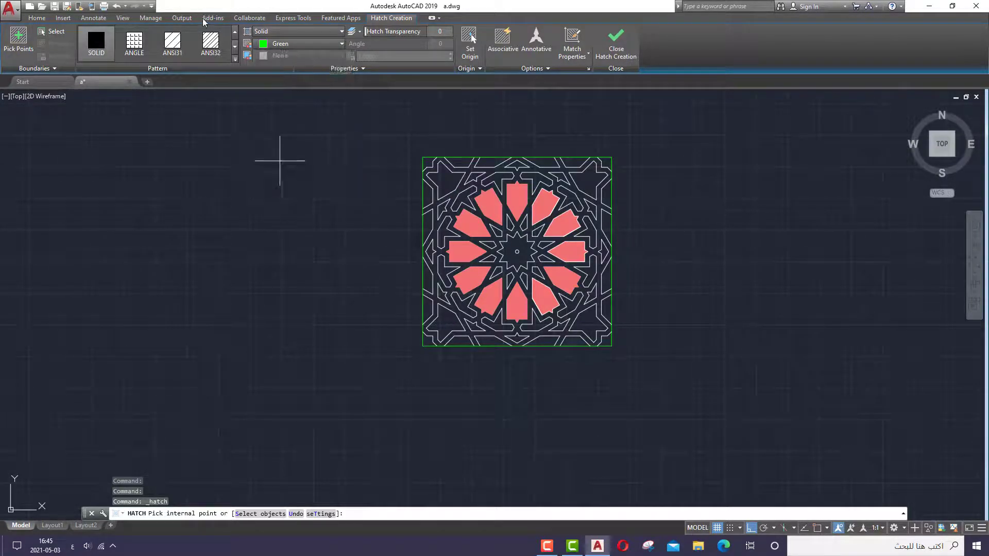
pyautogui.click(277, 32)
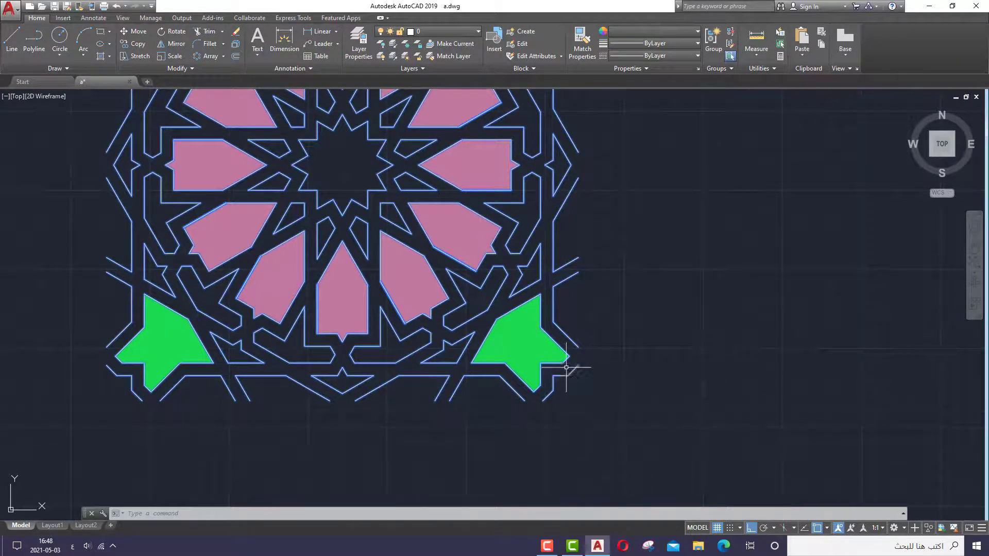
# Mirror the filled tile across a vertical line at its right edge, keeping the original
pyautogui.click(173, 44)
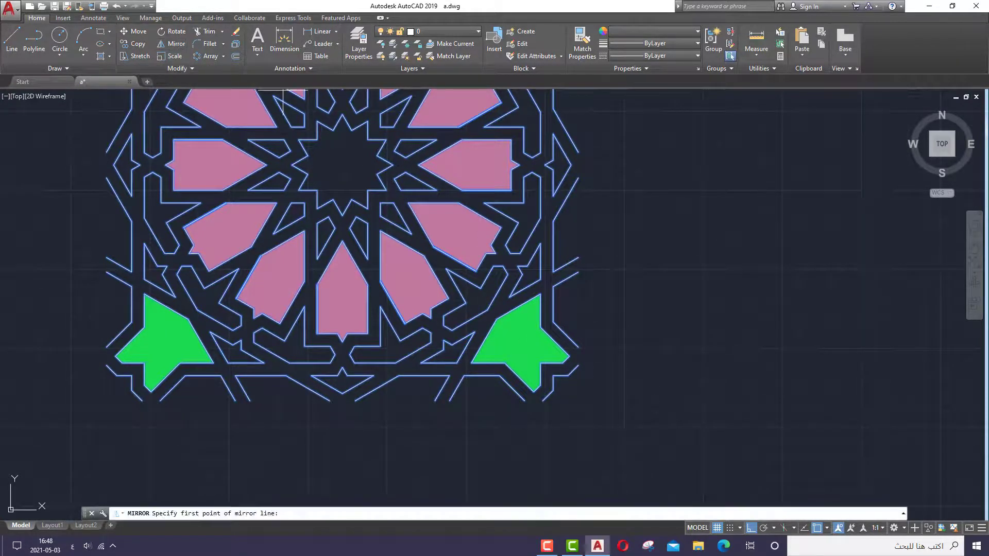
pyautogui.click(578, 367)
pyautogui.scroll(-3, 579, 309)
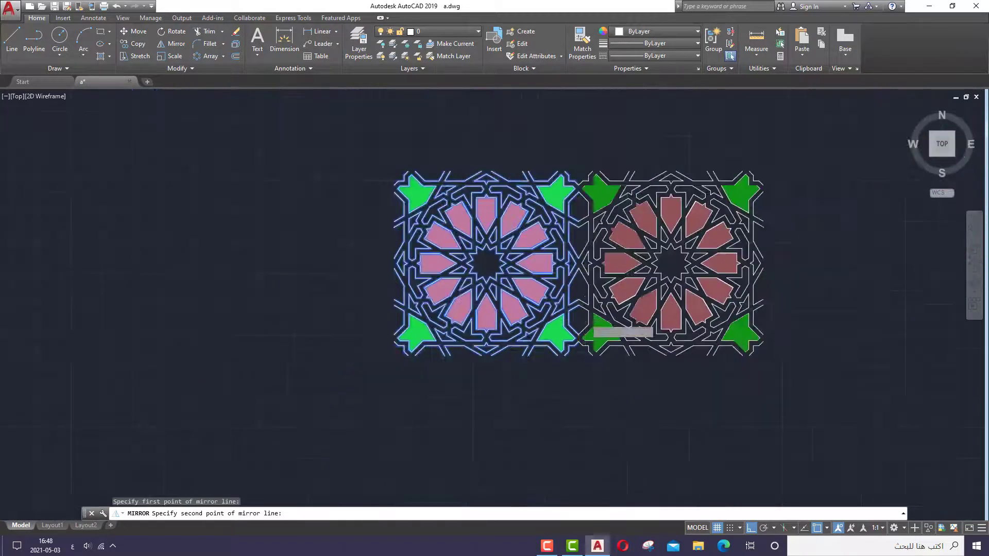
pyautogui.scroll(-2, 573, 299)
pyautogui.scroll(4, 577, 231)
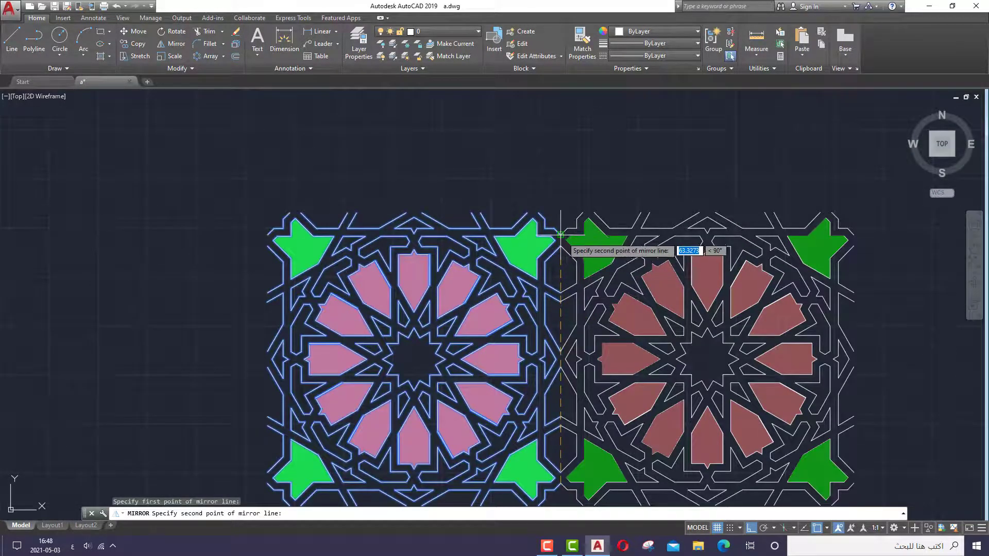
pyautogui.click(574, 236)
pyautogui.rightClick(579, 240)
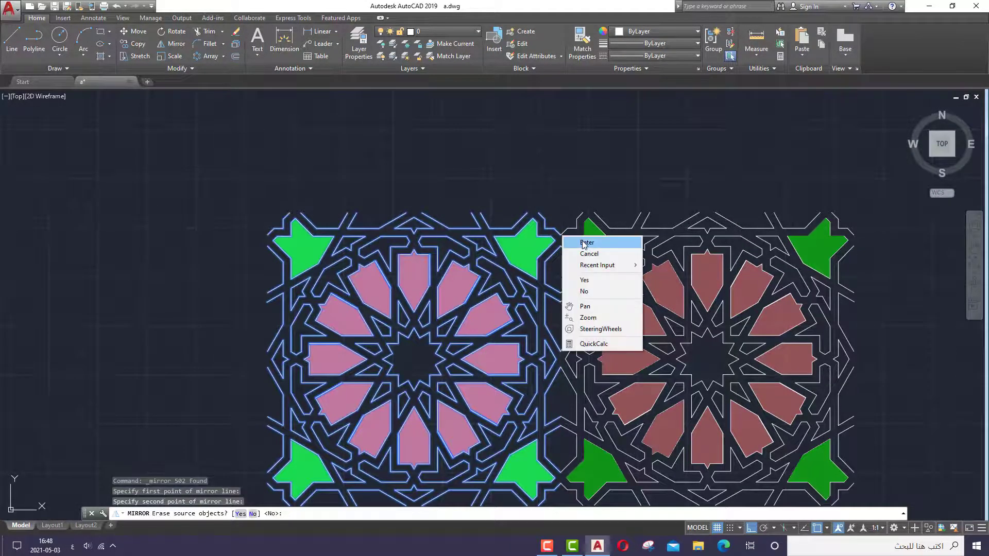
pyautogui.click(581, 242)
pyautogui.scroll(-3, 582, 258)
pyautogui.scroll(-2, 595, 268)
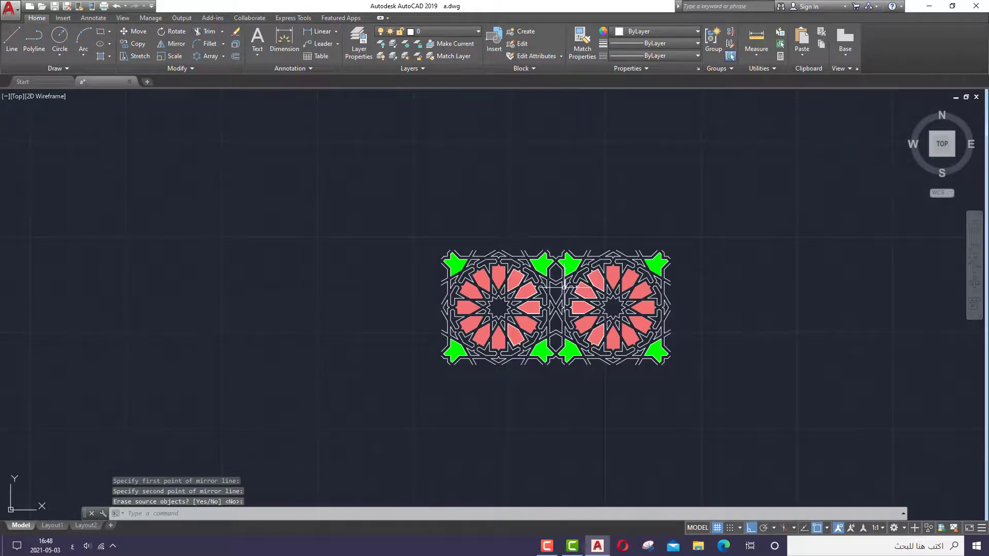
pyautogui.scroll(2, 567, 288)
# Mirror the two-tile strip across a horizontal line along its top edge, keeping the originals
pyautogui.moveTo(377, 165)
pyautogui.mouseDown()
pyautogui.moveTo(811, 209)
pyautogui.moveTo(799, 205)
pyautogui.mouseUp()
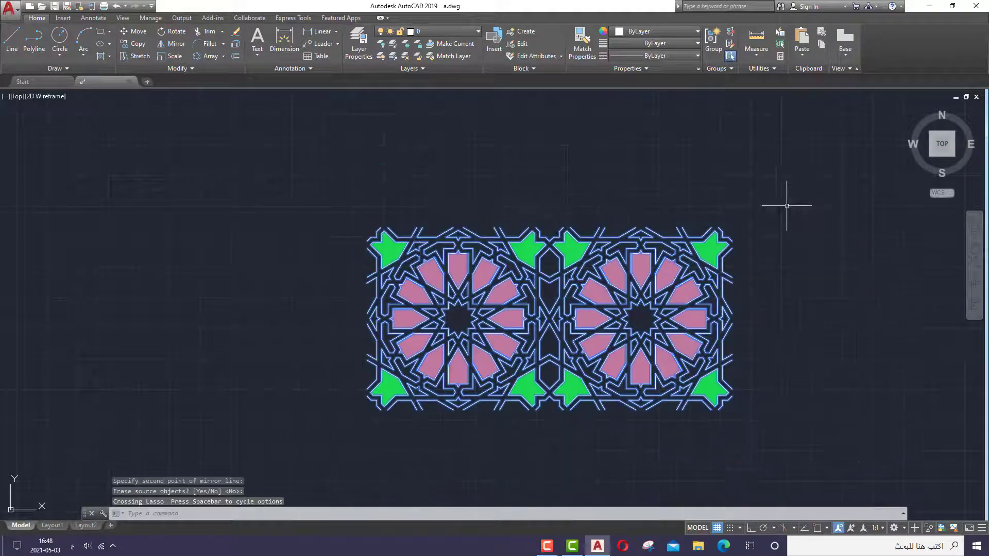
pyautogui.click(163, 49)
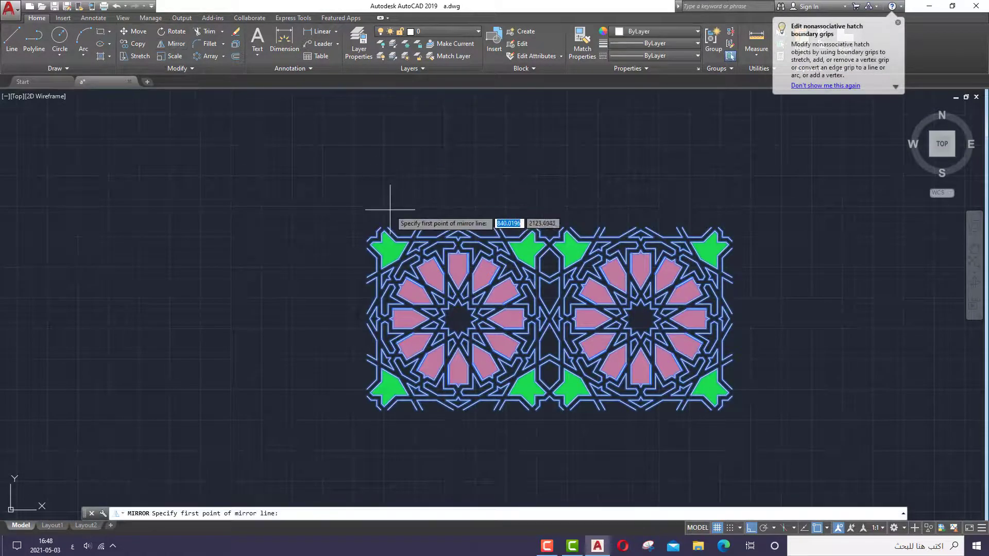
pyautogui.click(379, 226)
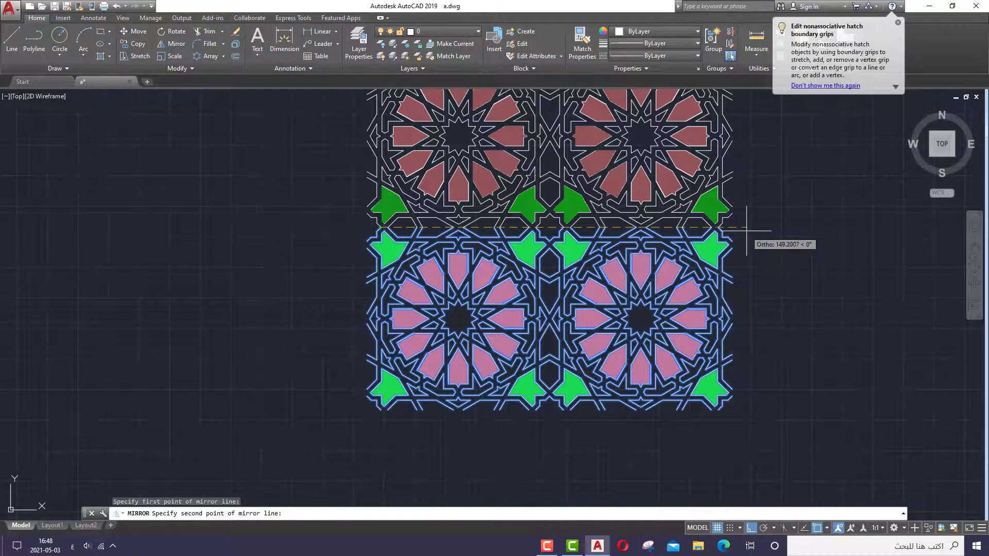
pyautogui.click(718, 227)
pyautogui.rightClick(718, 227)
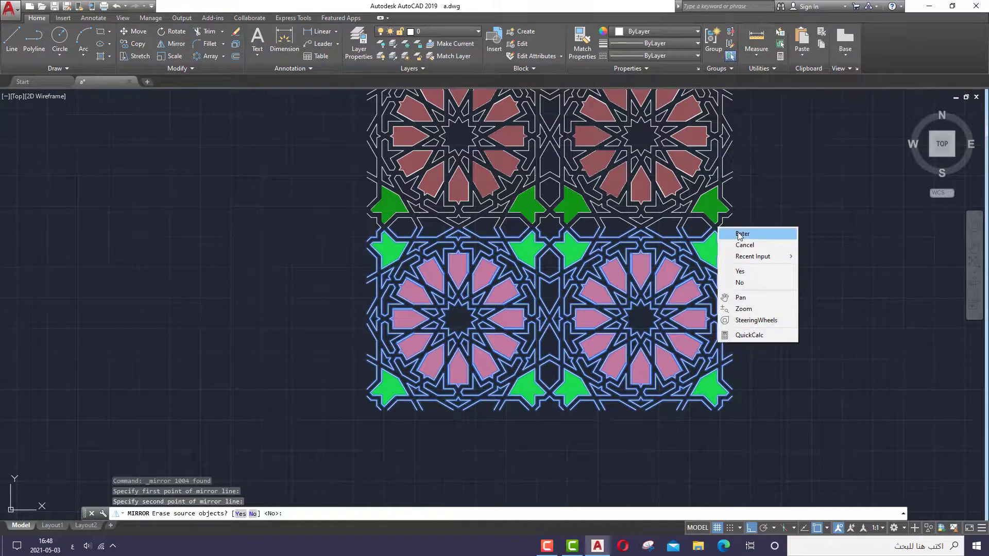
pyautogui.click(740, 234)
pyautogui.scroll(-2, 668, 252)
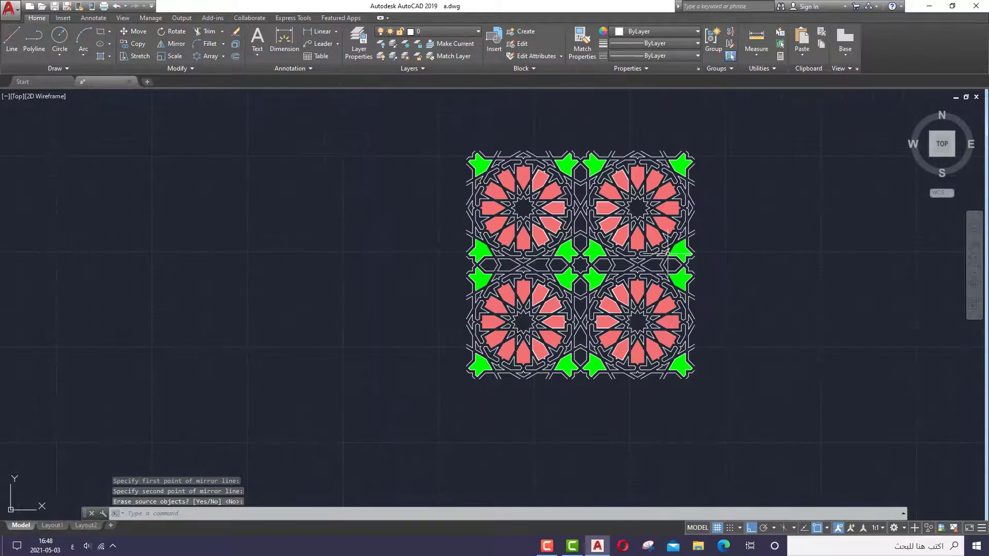
pyautogui.scroll(2, 543, 231)
pyautogui.scroll(-2, 544, 230)
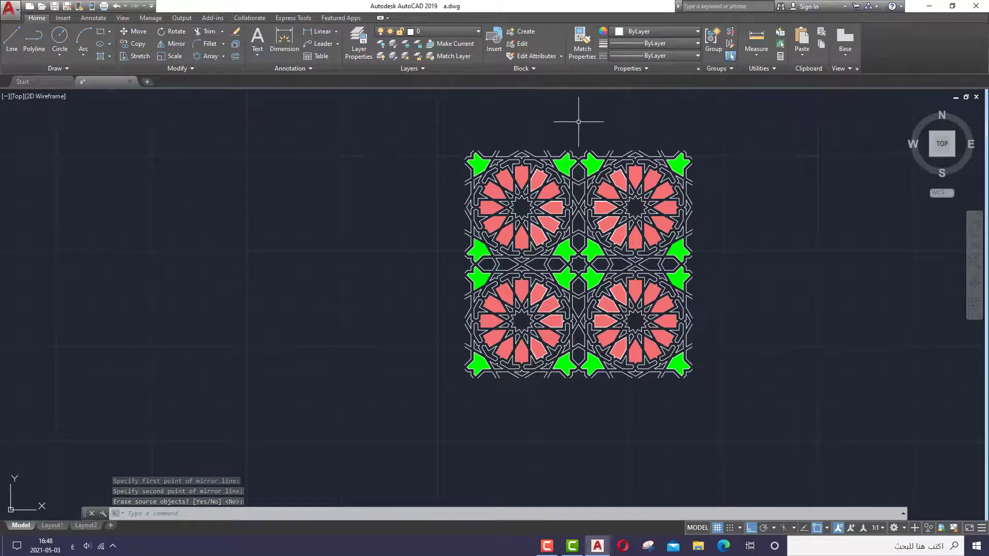
# Mirror the four-tile block across a vertical line at its bottom-left corner, keeping the originals
pyautogui.moveTo(514, 118)
pyautogui.mouseDown()
pyautogui.moveTo(469, 437)
pyautogui.moveTo(741, 128)
pyautogui.mouseUp()
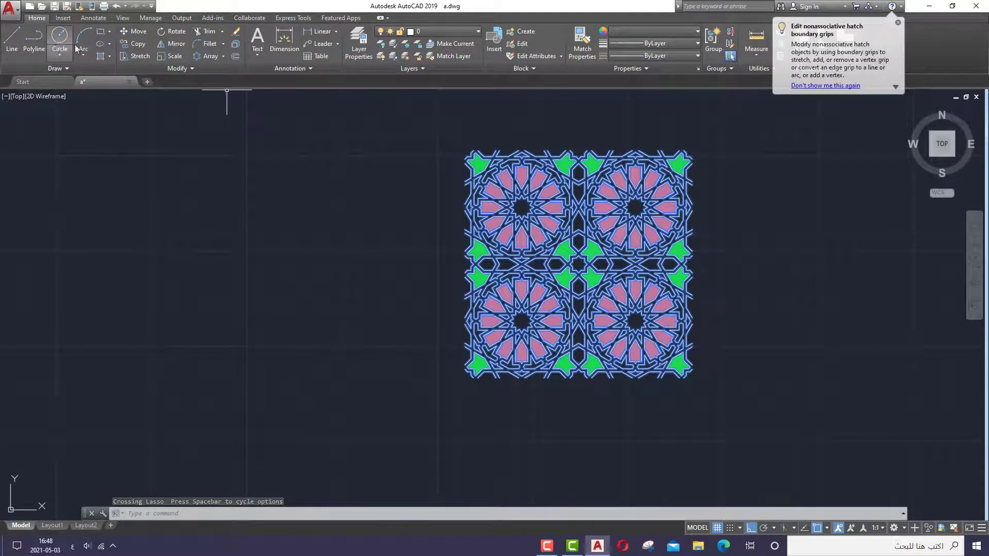
pyautogui.click(174, 44)
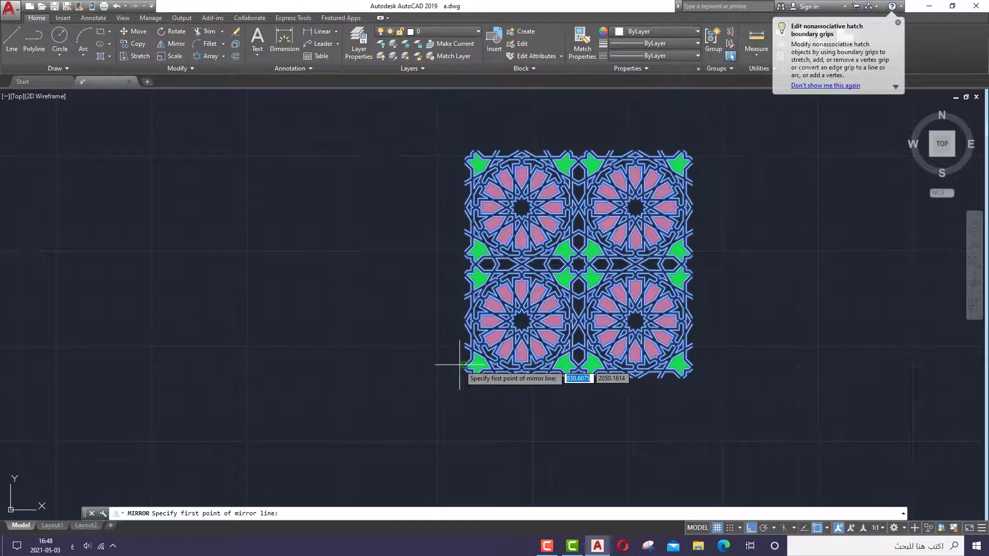
pyautogui.scroll(4, 469, 365)
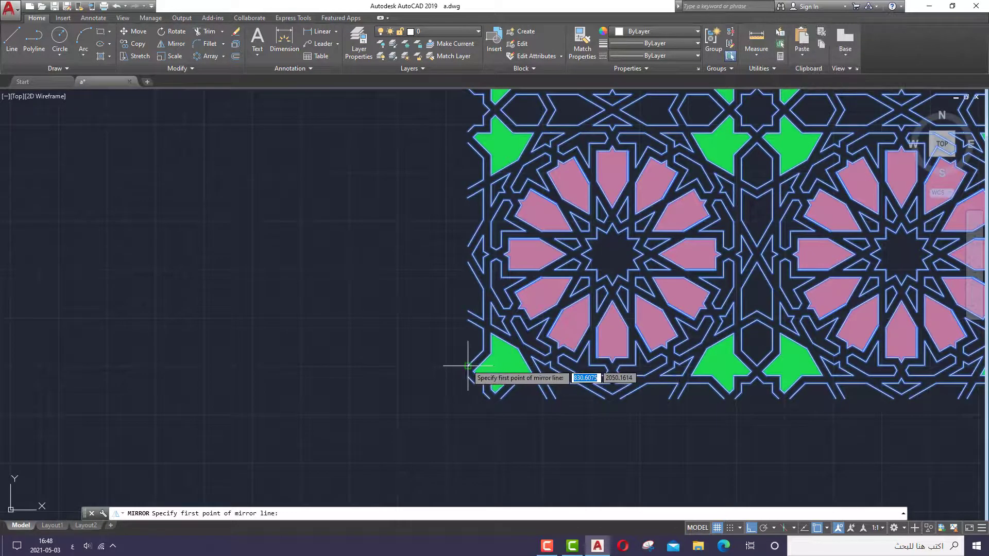
pyautogui.click(473, 366)
pyautogui.scroll(-4, 454, 357)
pyautogui.scroll(4, 460, 259)
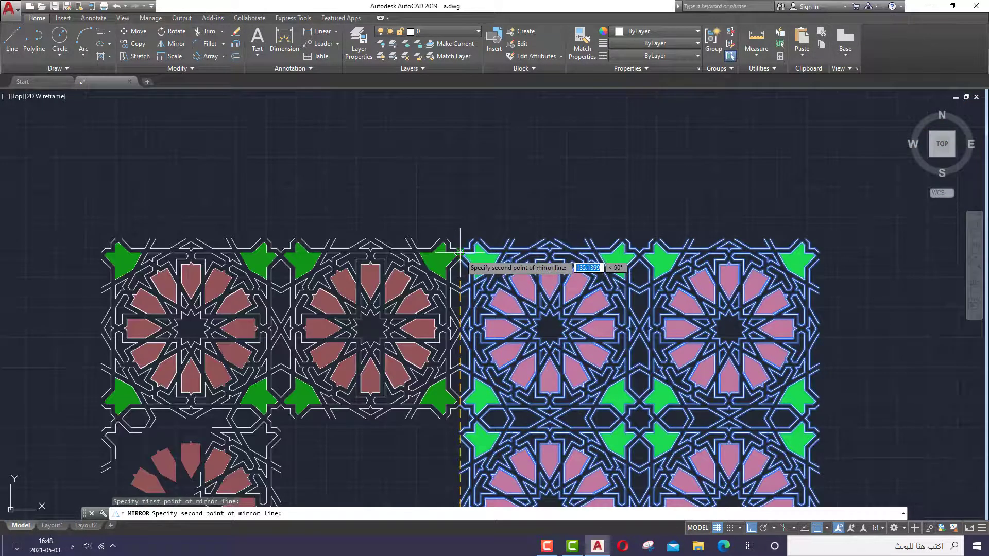
pyautogui.click(462, 255)
pyautogui.rightClick(461, 256)
pyautogui.click(472, 261)
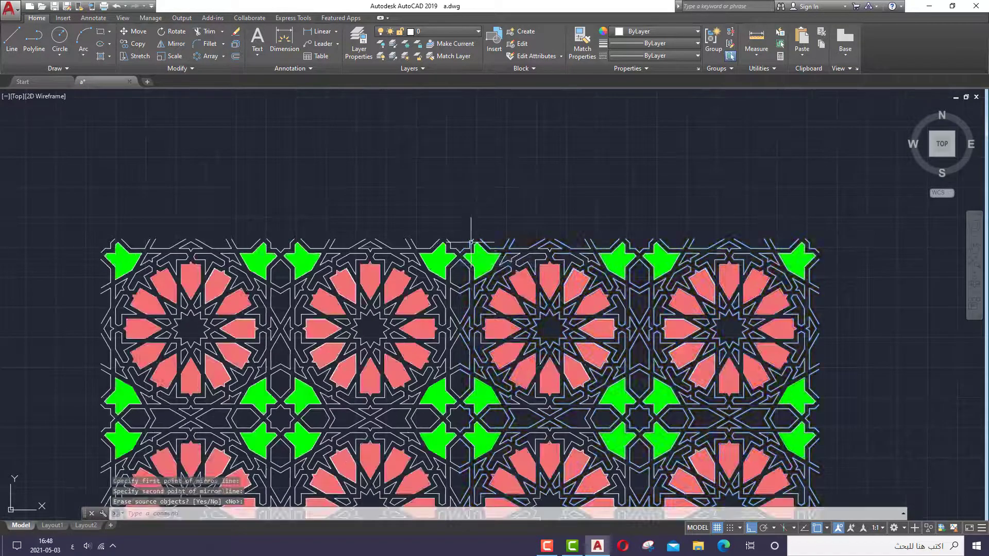
pyautogui.scroll(-4, 468, 228)
pyautogui.scroll(2, 411, 286)
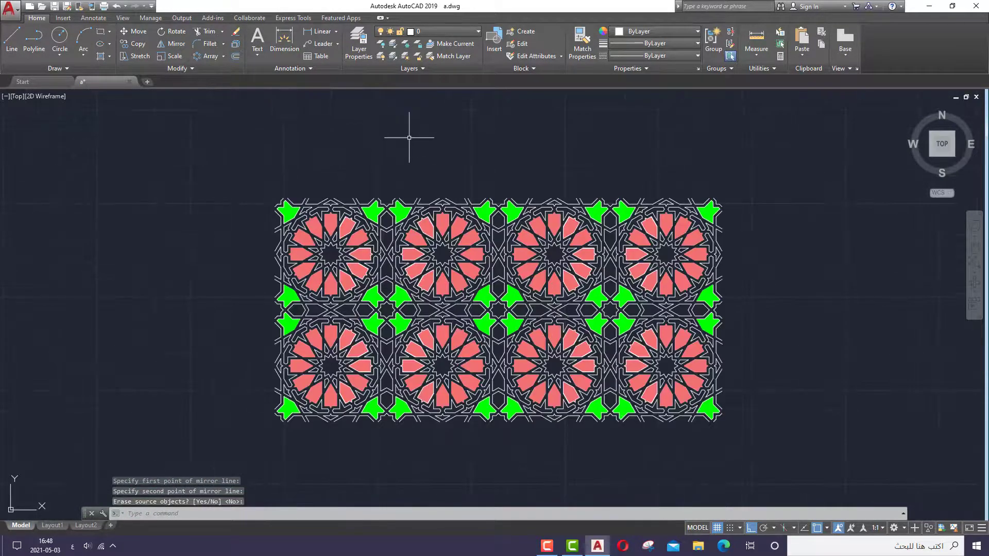
# Set the object colour to Green and draw the top border line from the top-left to the top-right corner
pyautogui.click(696, 32)
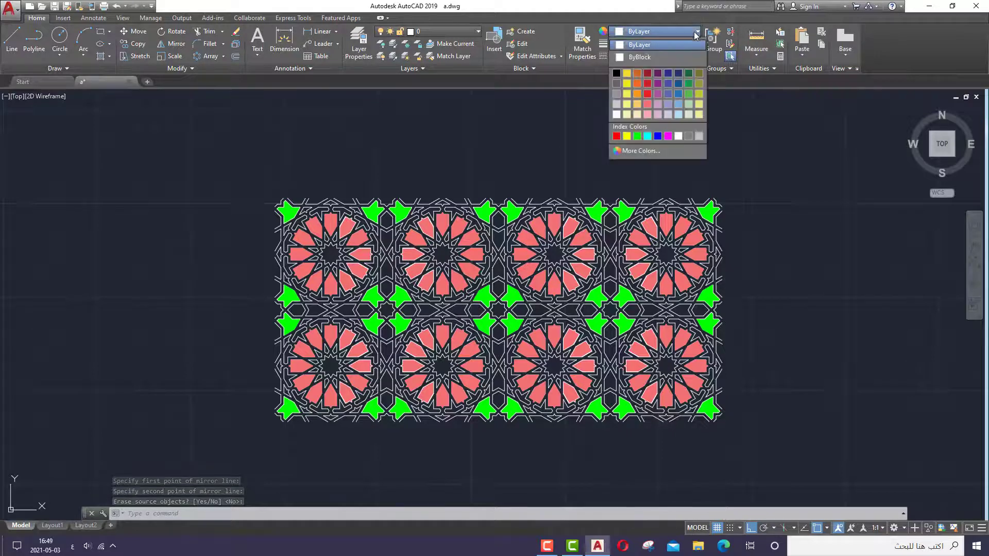
pyautogui.click(637, 136)
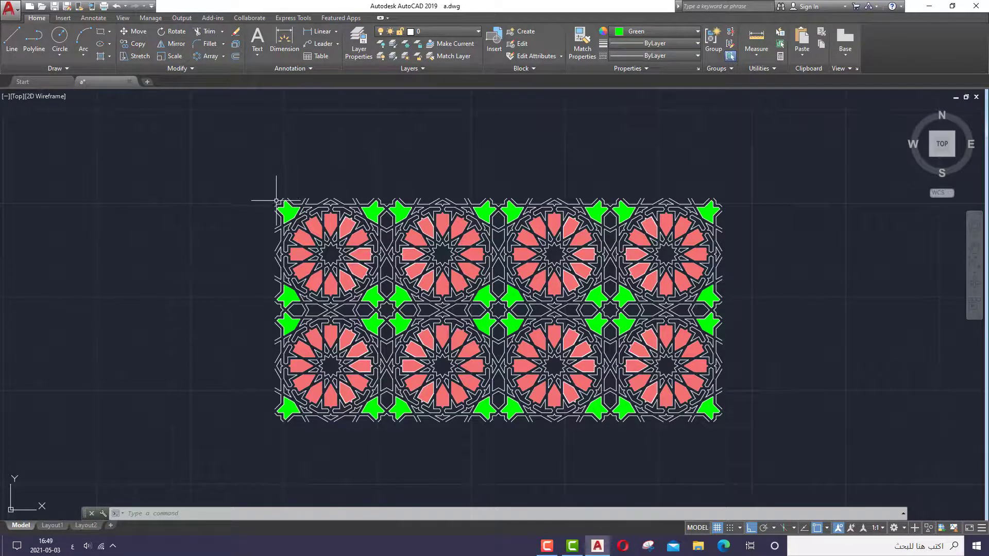
pyautogui.scroll(5, 283, 190)
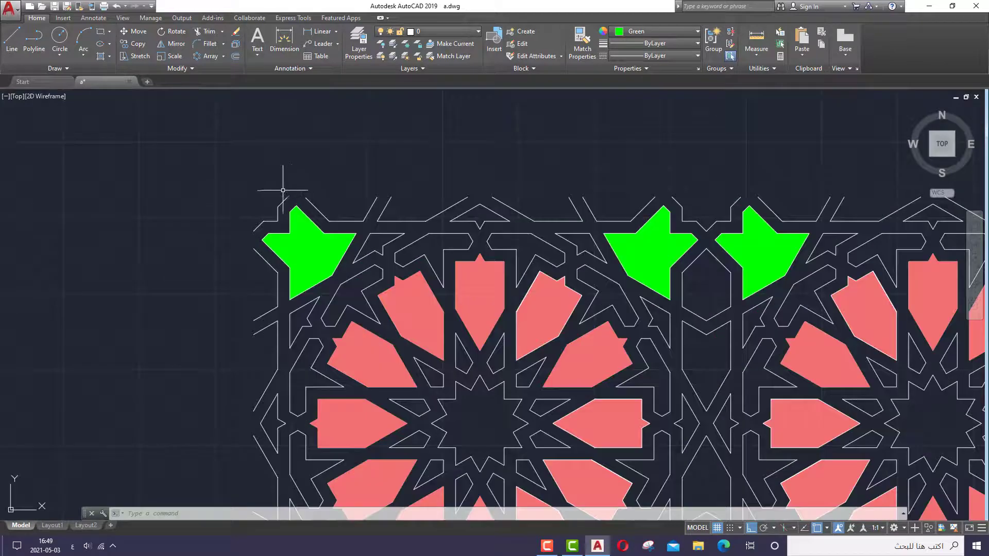
pyautogui.click(11, 37)
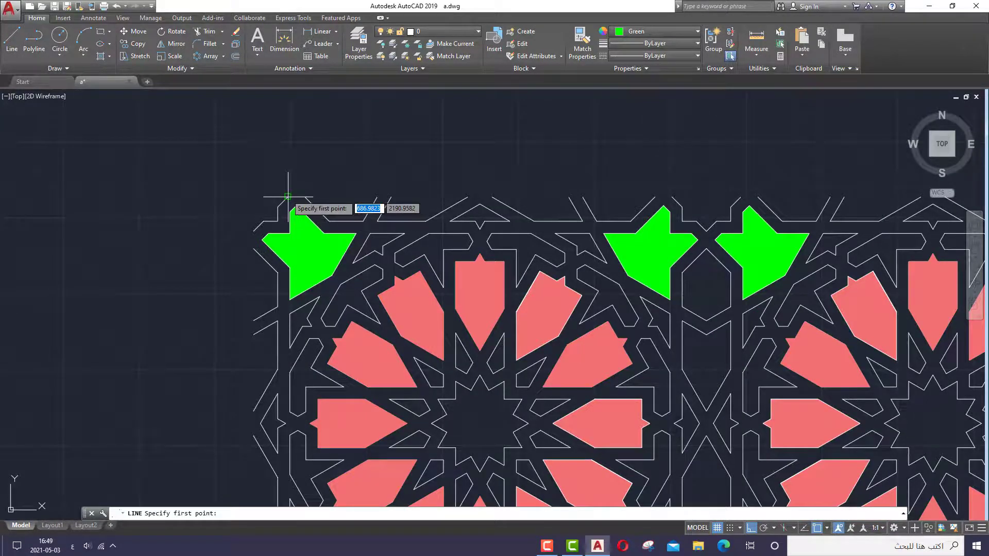
pyautogui.click(289, 199)
pyautogui.scroll(-5, 515, 173)
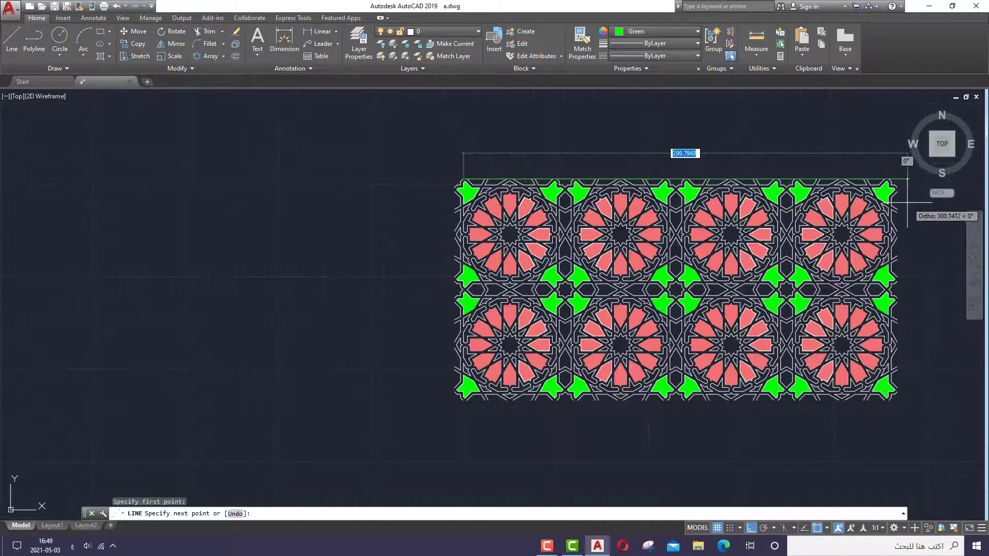
pyautogui.scroll(2, 888, 200)
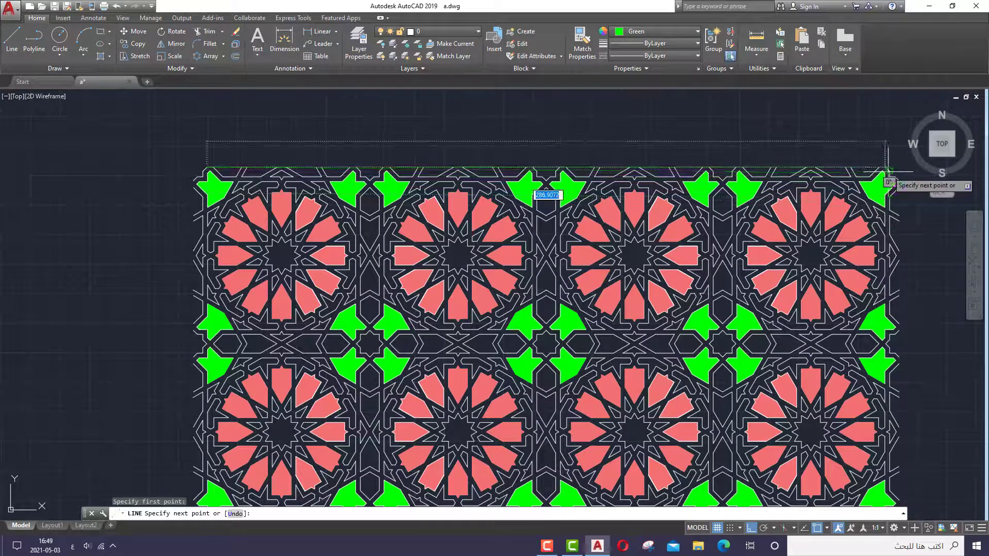
pyautogui.scroll(5, 886, 176)
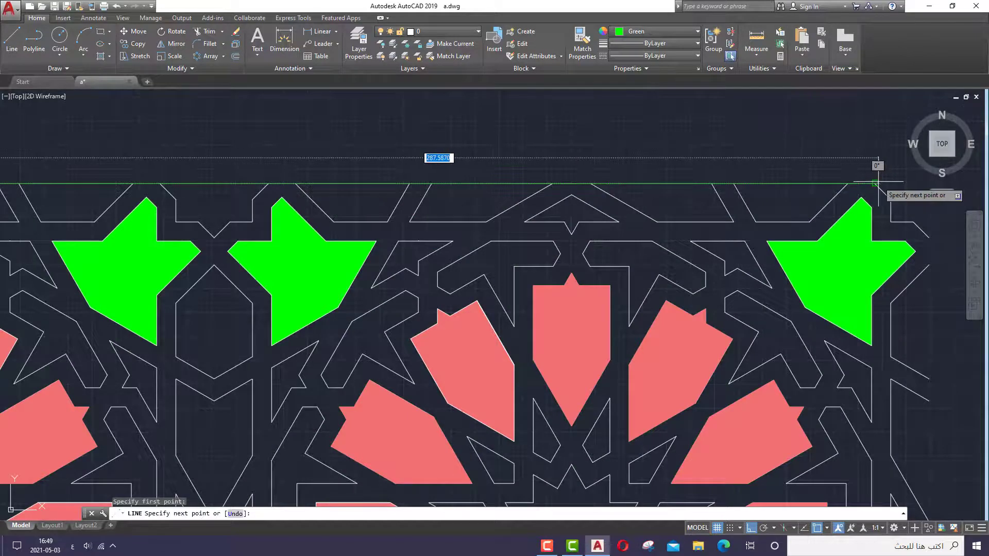
pyautogui.click(875, 184)
pyautogui.rightClick(876, 184)
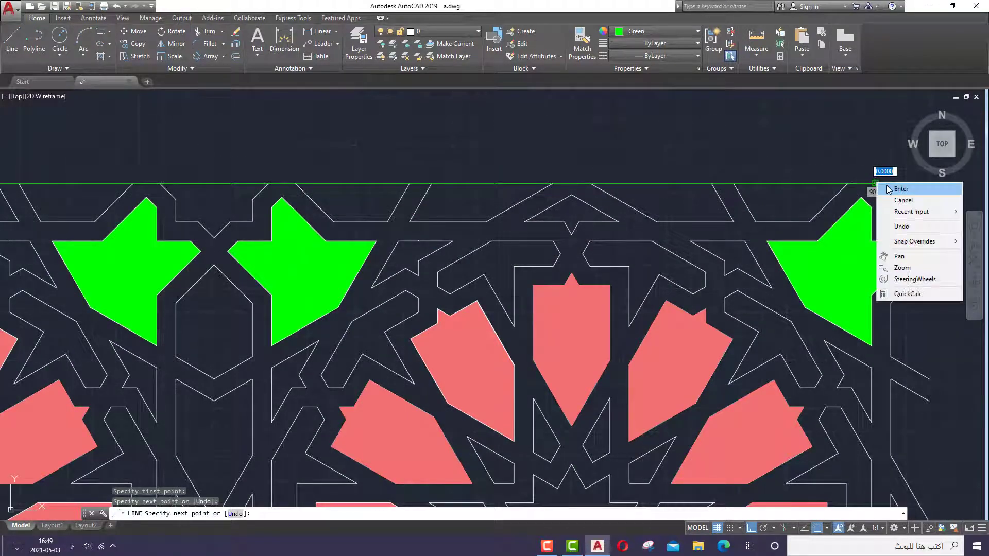
pyautogui.click(902, 189)
# Draw the right border line from the top-right to the bottom-right corner
pyautogui.scroll(-5, 639, 138)
pyautogui.rightClick(793, 192)
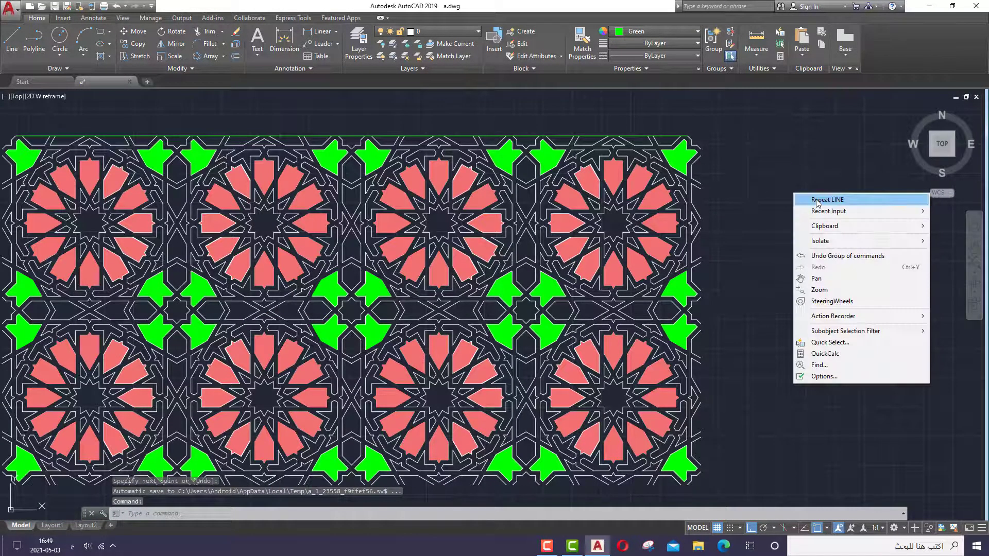
pyautogui.click(806, 197)
pyautogui.click(692, 138)
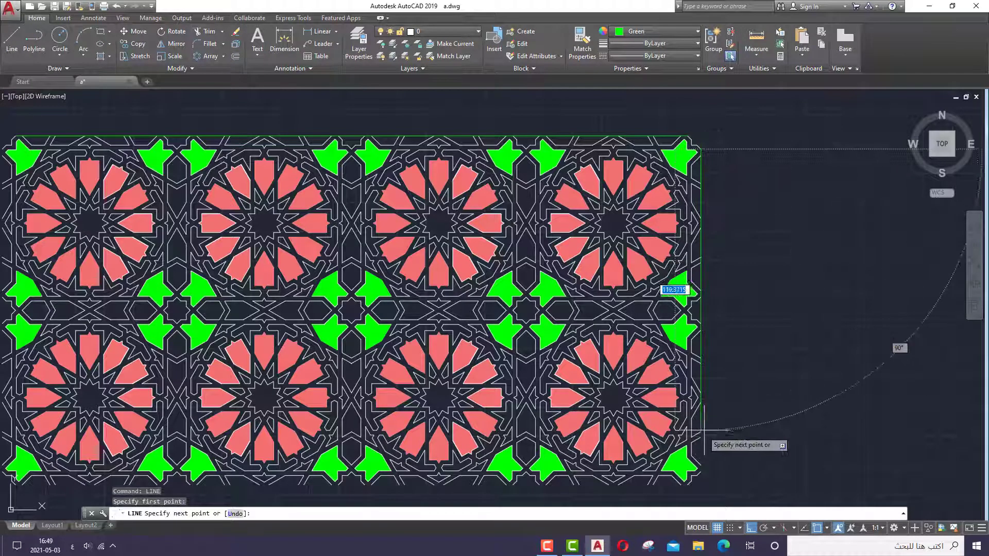
pyautogui.click(700, 472)
pyautogui.rightClick(701, 471)
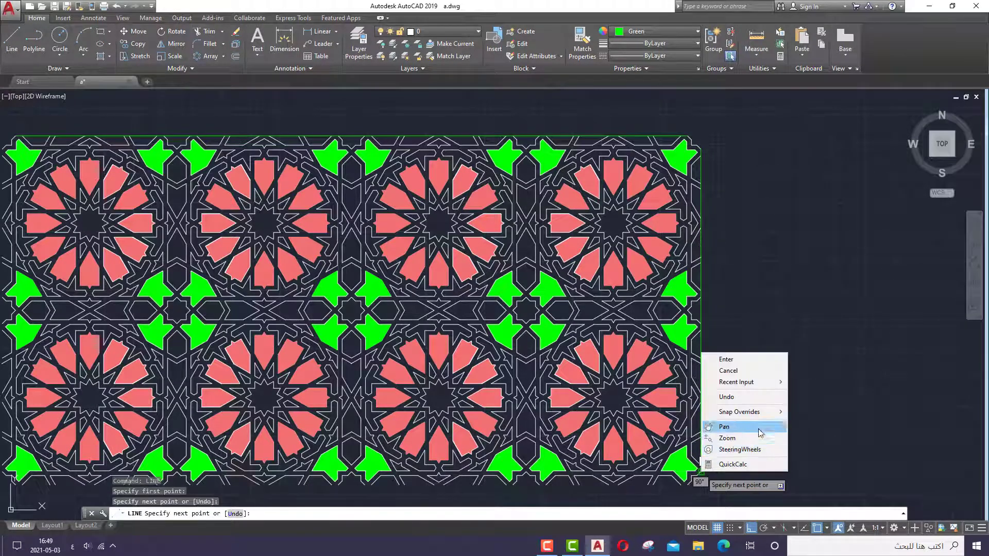
pyautogui.click(727, 359)
pyautogui.scroll(-6, 775, 273)
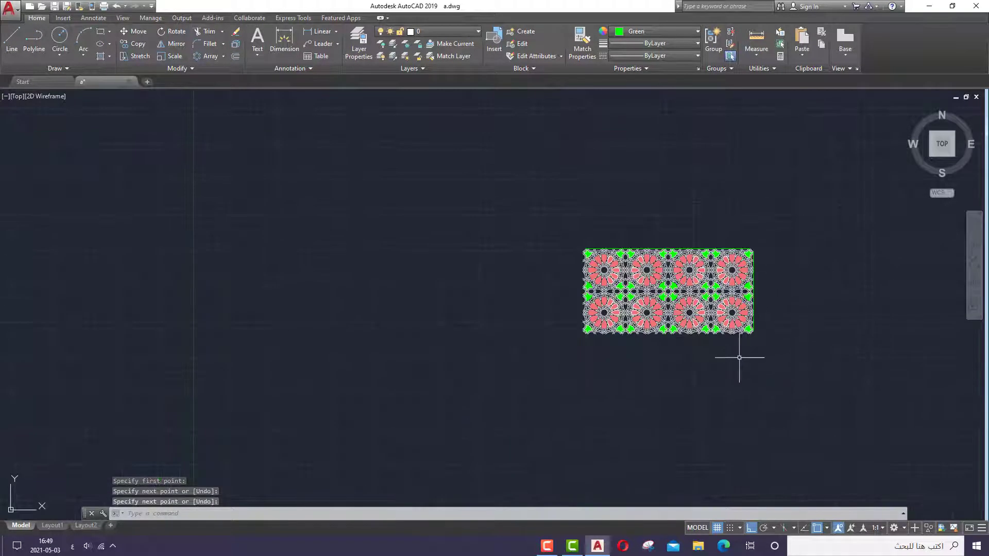
# Draw the bottom border line from the bottom-right to the bottom-left corner
pyautogui.rightClick(739, 357)
pyautogui.click(767, 164)
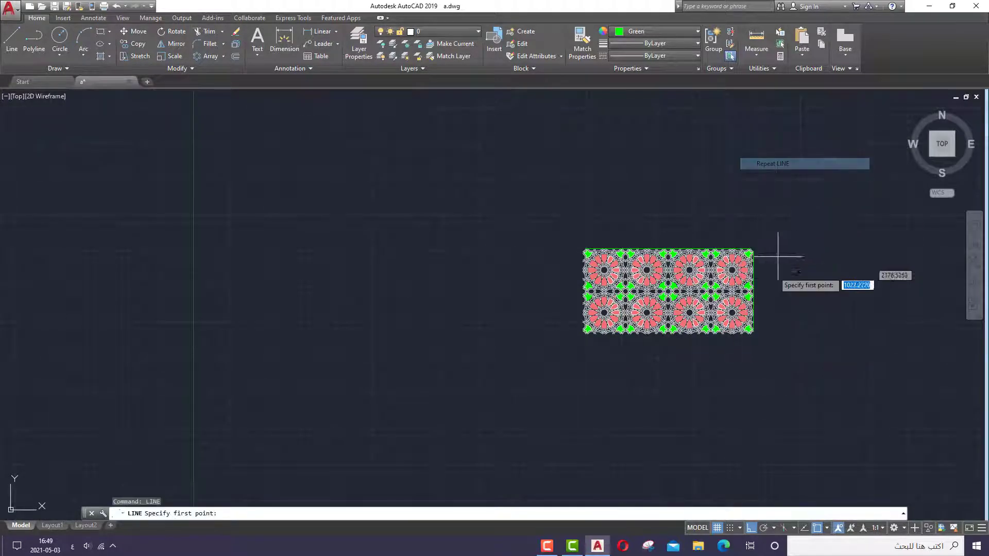
pyautogui.scroll(5, 749, 330)
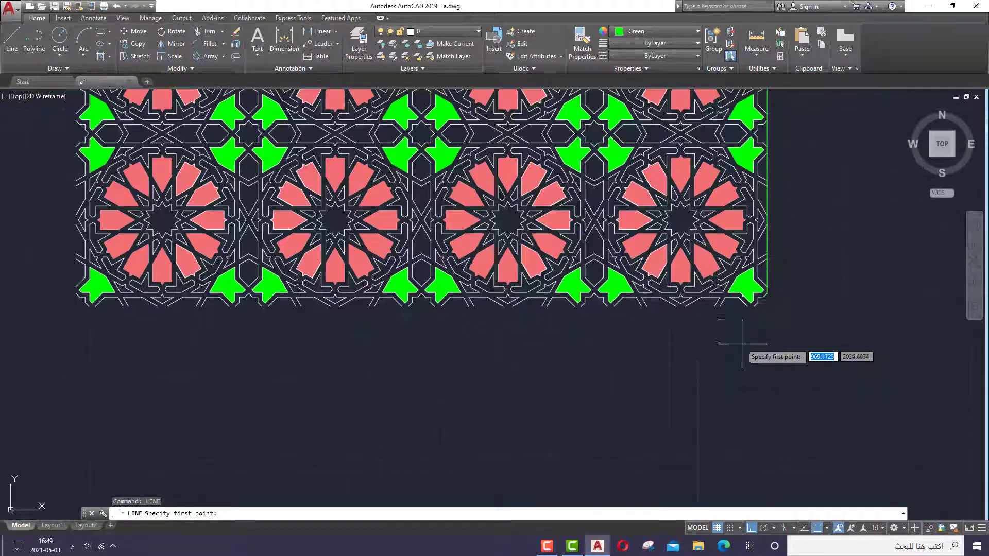
pyautogui.click(754, 306)
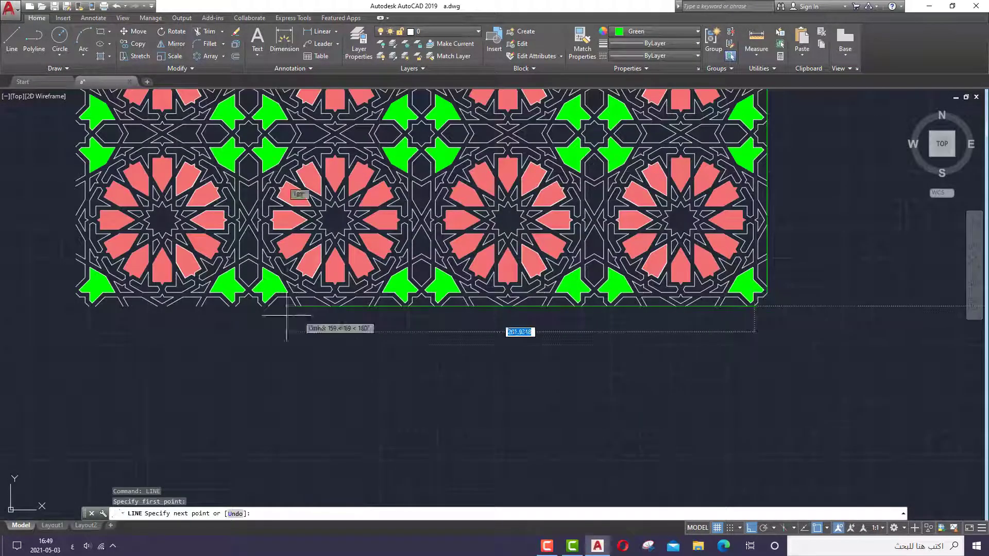
pyautogui.click(89, 306)
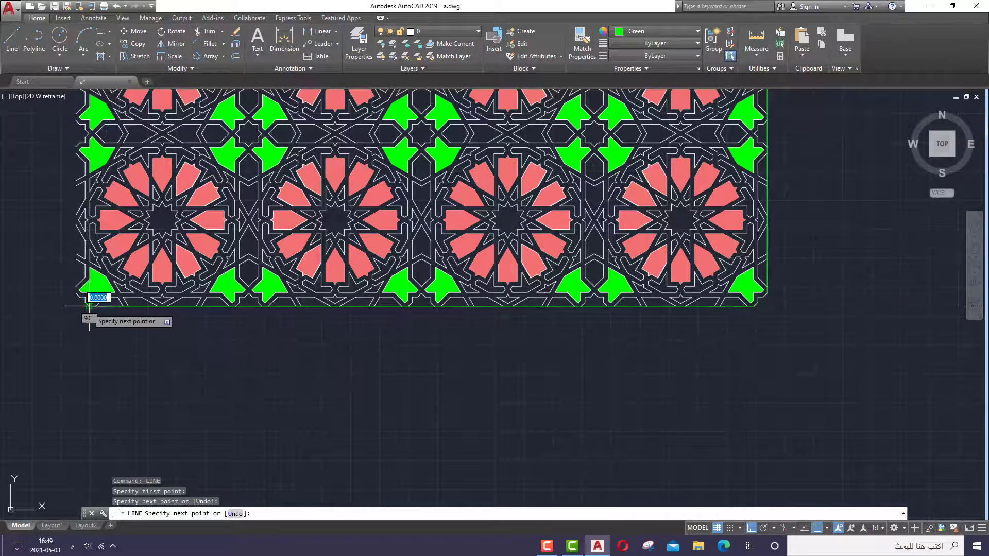
pyautogui.rightClick(88, 308)
pyautogui.click(113, 315)
pyautogui.scroll(-3, 262, 385)
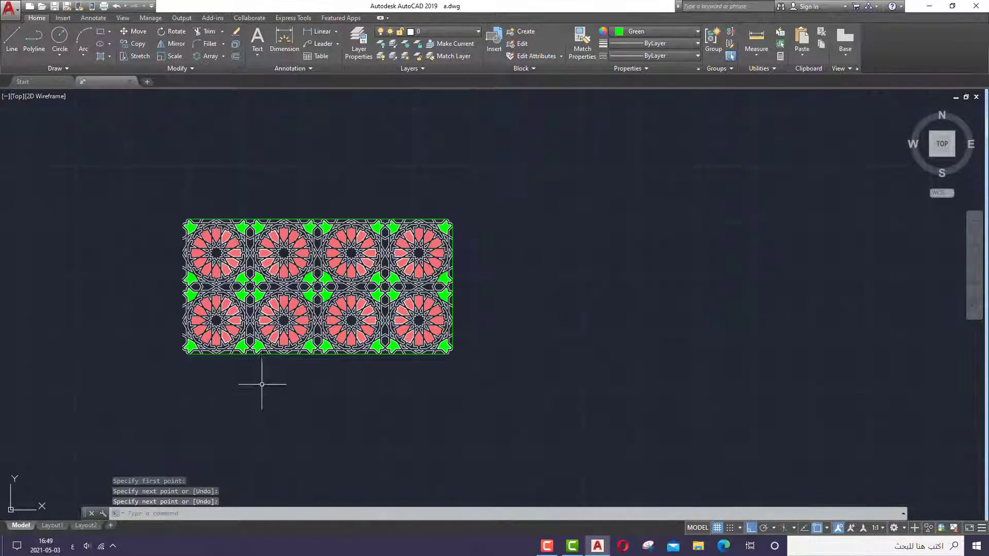
# Draw the left border line from the top-left to the bottom-left corner
pyautogui.rightClick(168, 217)
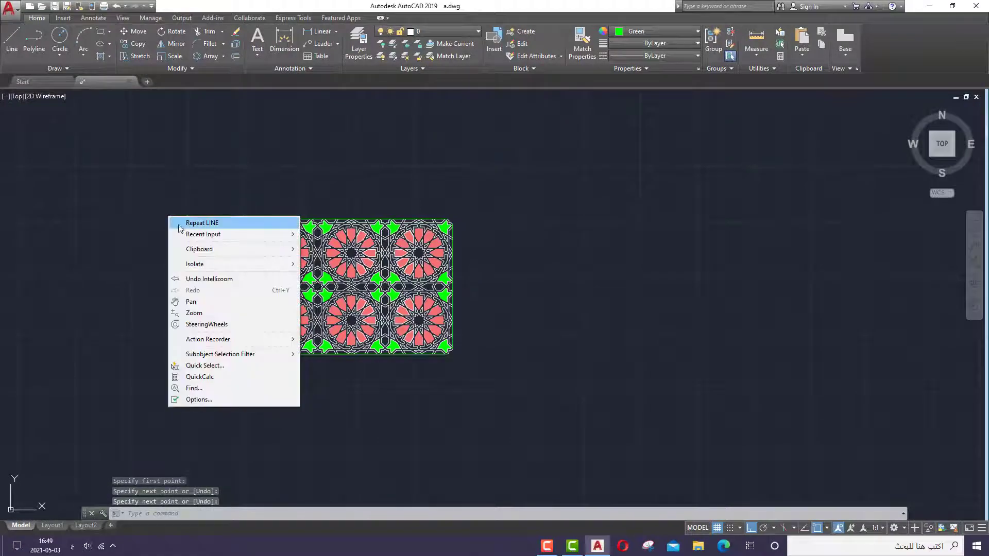
pyautogui.click(180, 228)
pyautogui.scroll(4, 183, 240)
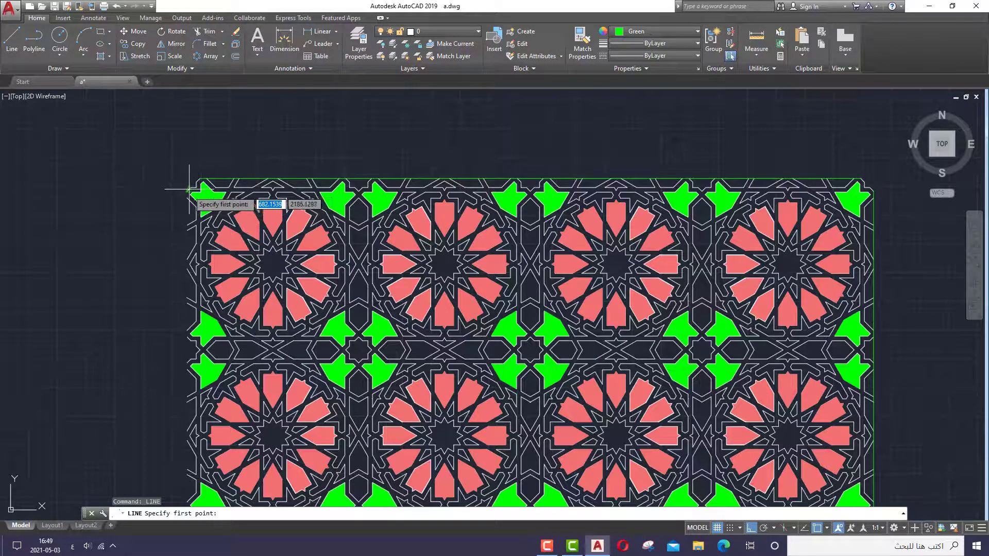
pyautogui.click(187, 191)
pyautogui.scroll(-2, 196, 216)
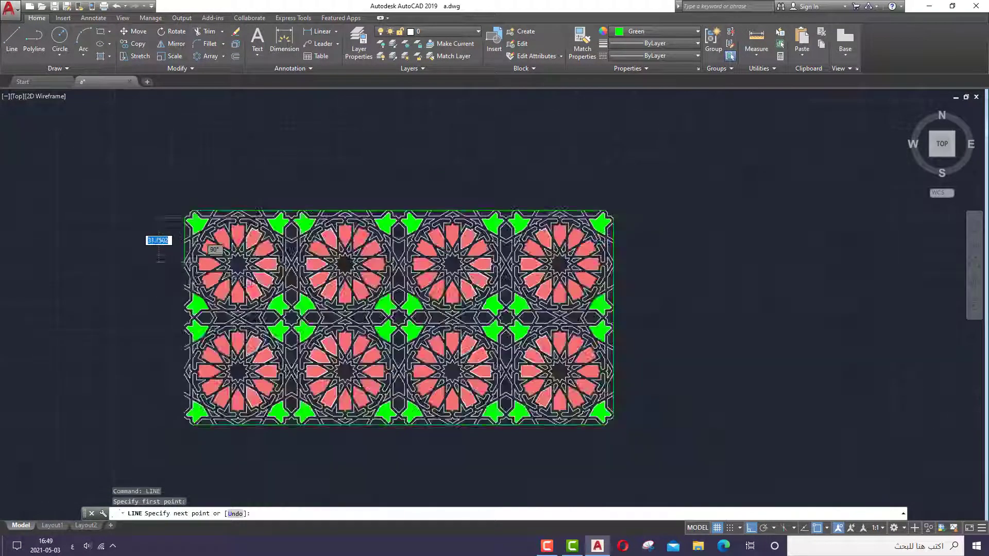
pyautogui.scroll(-4, 220, 276)
pyautogui.scroll(5, 193, 279)
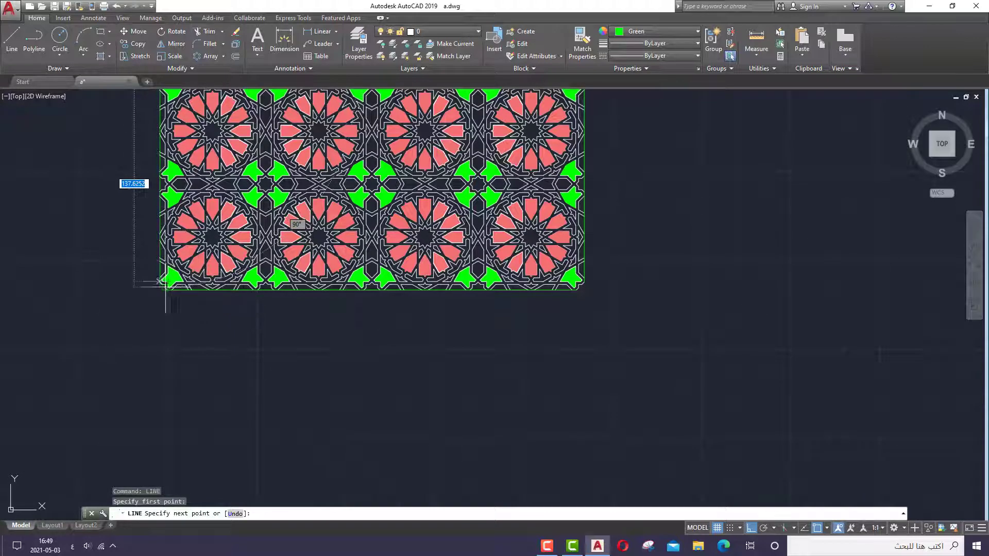
pyautogui.scroll(5, 165, 272)
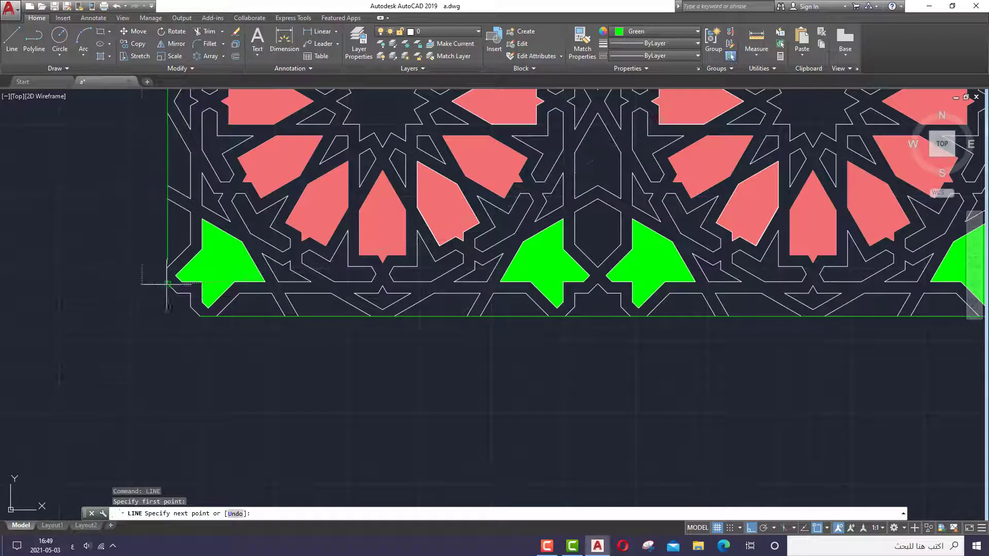
pyautogui.click(167, 284)
pyautogui.rightClick(166, 285)
pyautogui.click(190, 292)
pyautogui.scroll(-5, 308, 407)
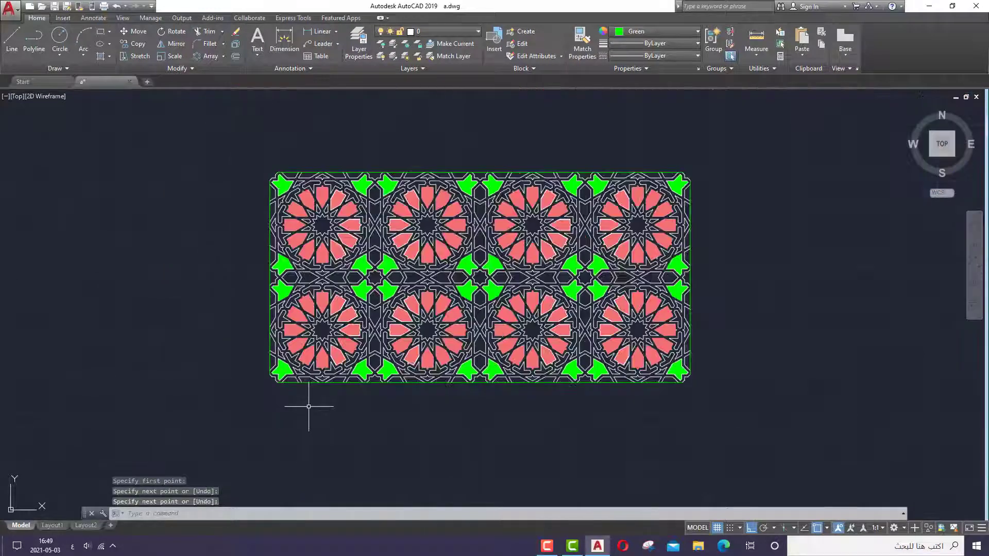